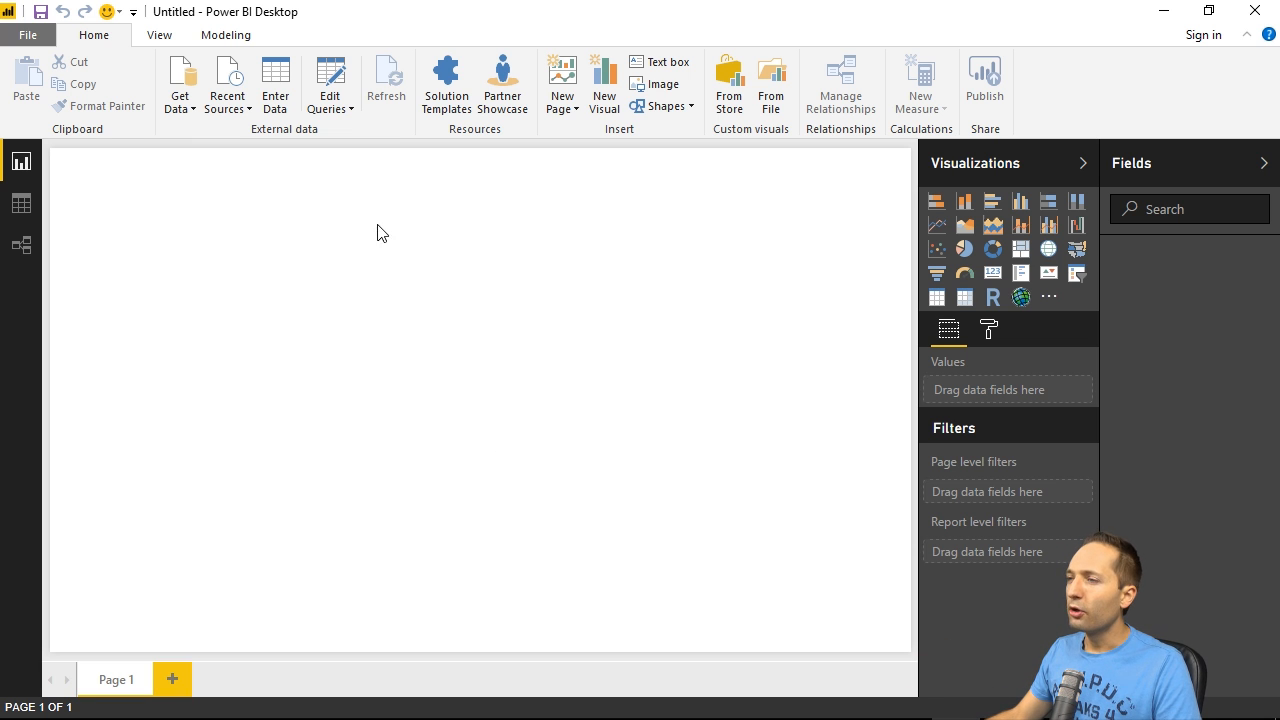
- Open the Query Editor and import taxi-source-2013.csv from the Source folder as a new Text/CSV query
{"action": "left_click", "coordinate": [332, 74]}
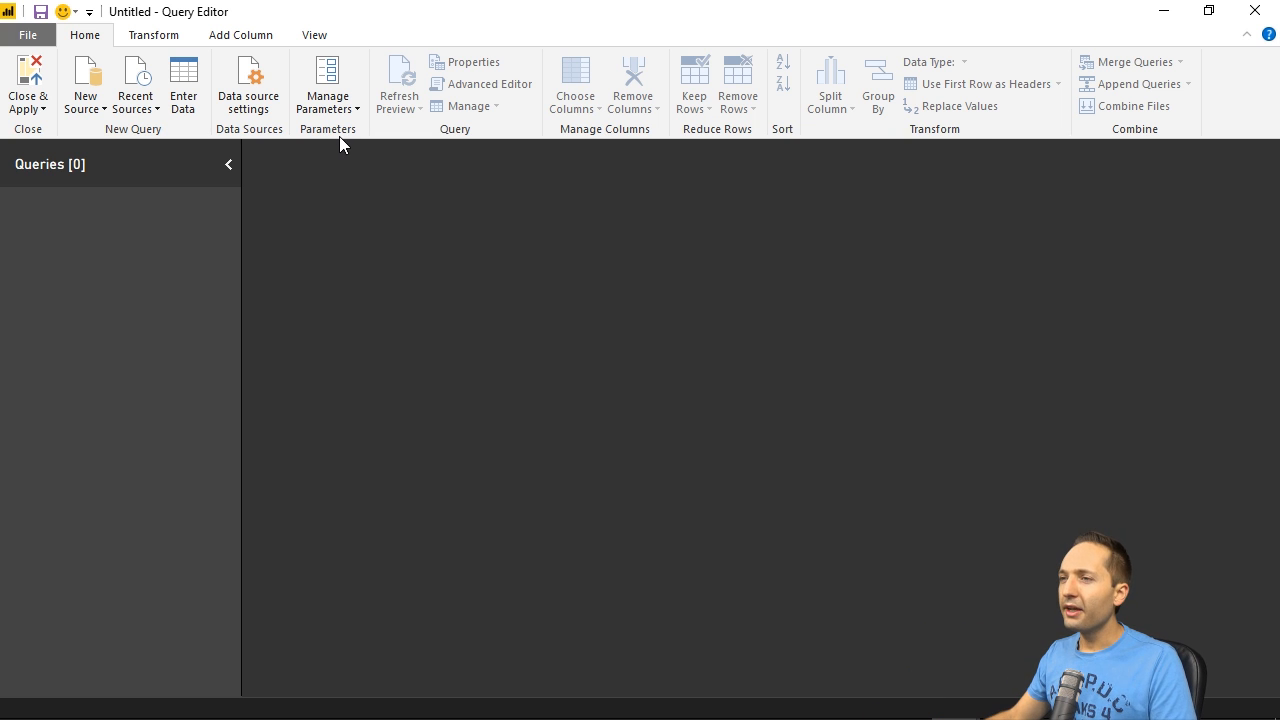
{"action": "left_click", "coordinate": [84, 78]}
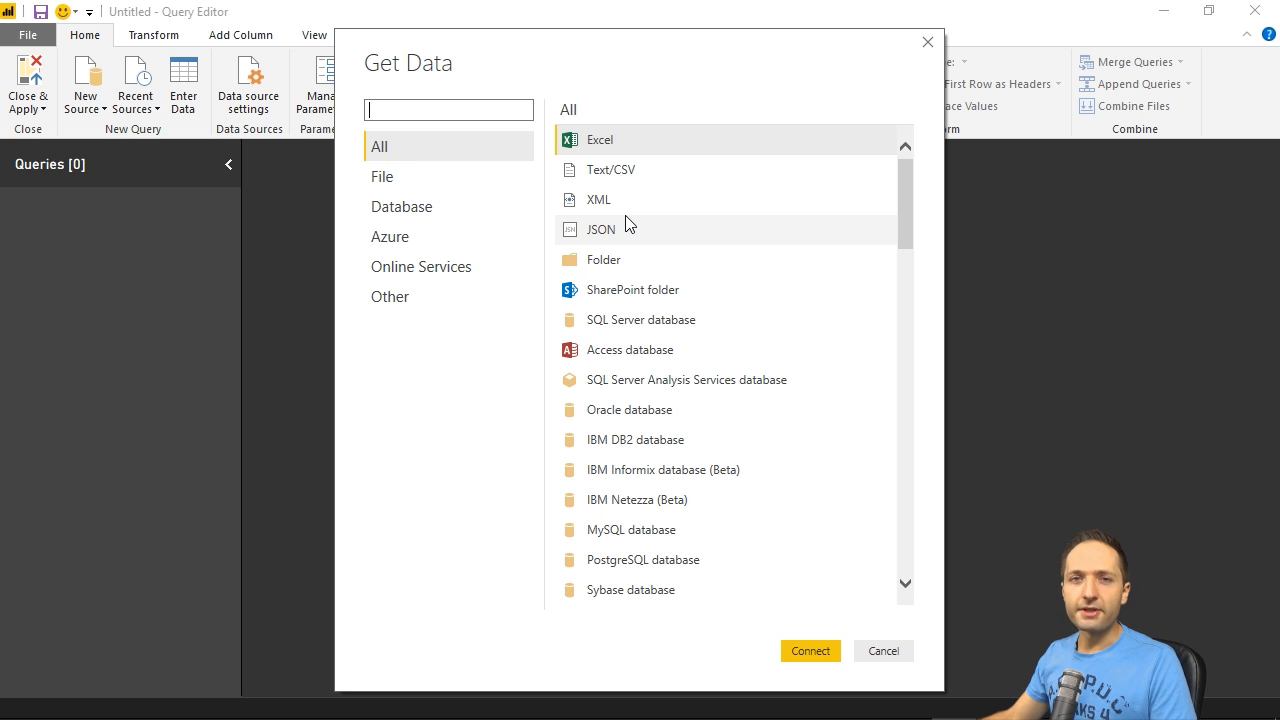
{"action": "left_click", "coordinate": [636, 170]}
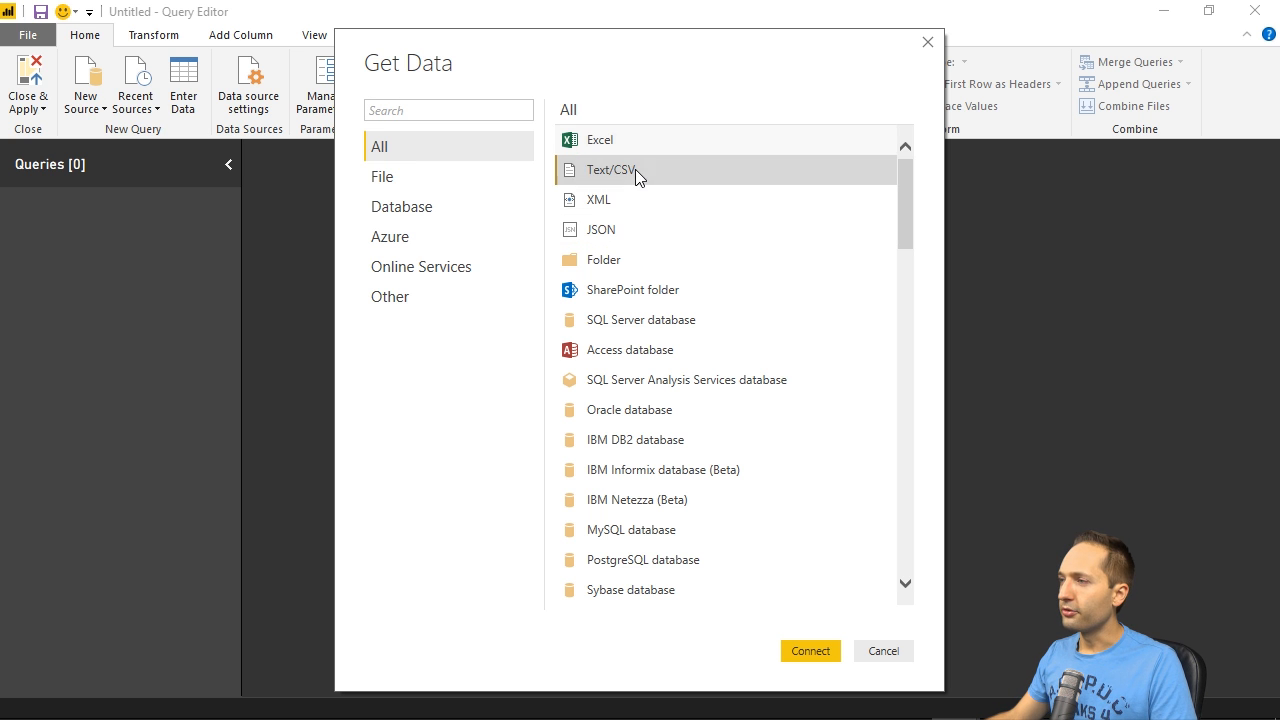
{"action": "left_click", "coordinate": [813, 651]}
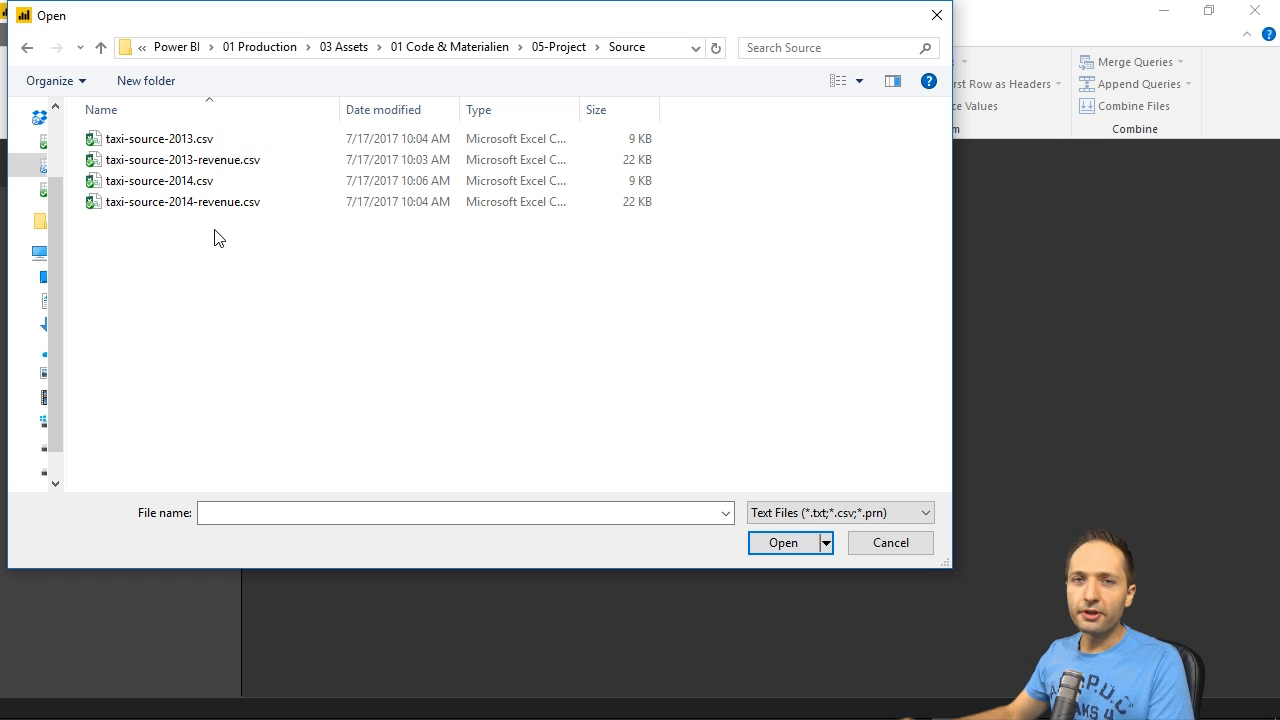
{"action": "left_click", "coordinate": [207, 142]}
{"action": "left_click", "coordinate": [780, 542]}
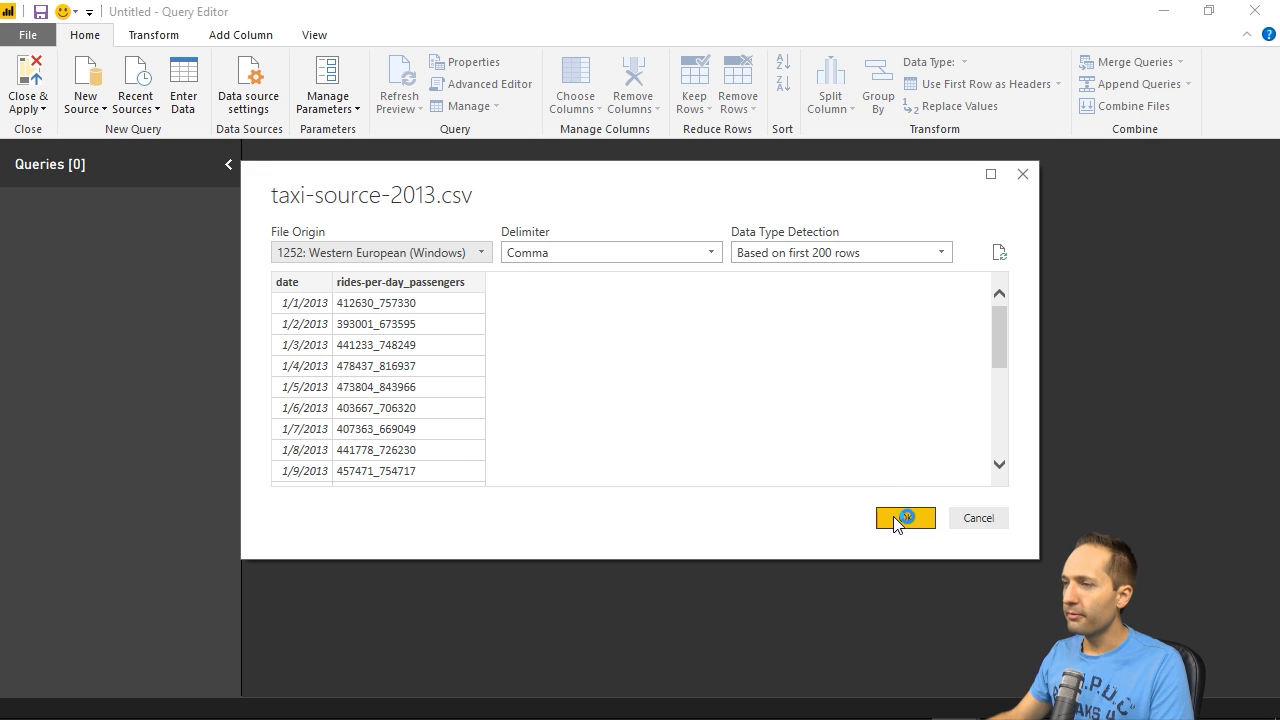
{"action": "left_click", "coordinate": [900, 520]}
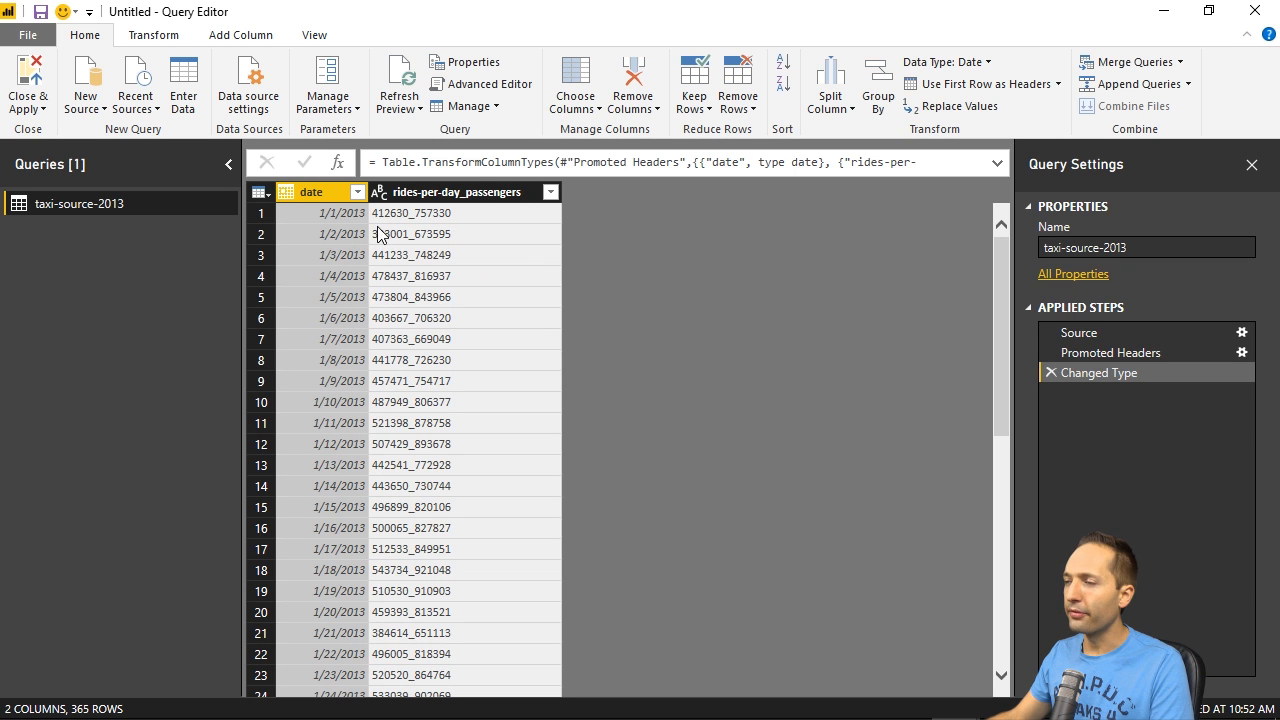
- Import taxi-source-2013-revenue.csv as another Text/CSV query
{"action": "left_click", "coordinate": [92, 78]}
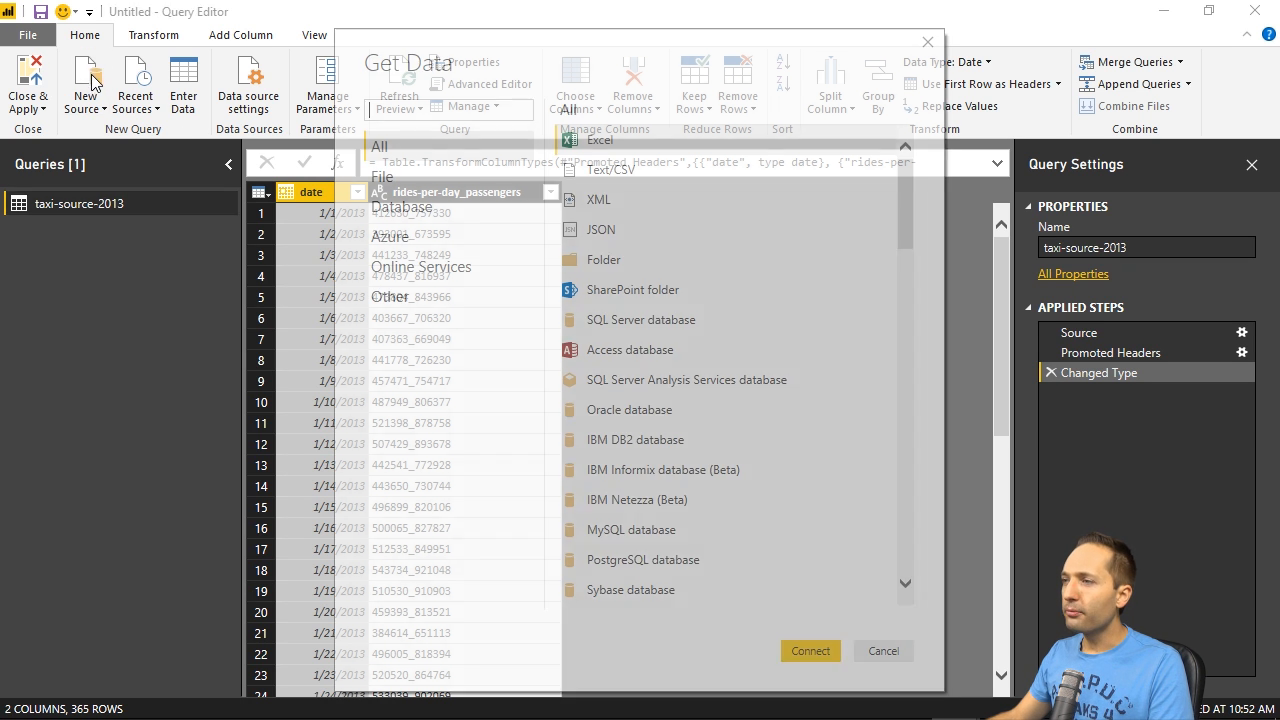
{"action": "double_click", "coordinate": [575, 169]}
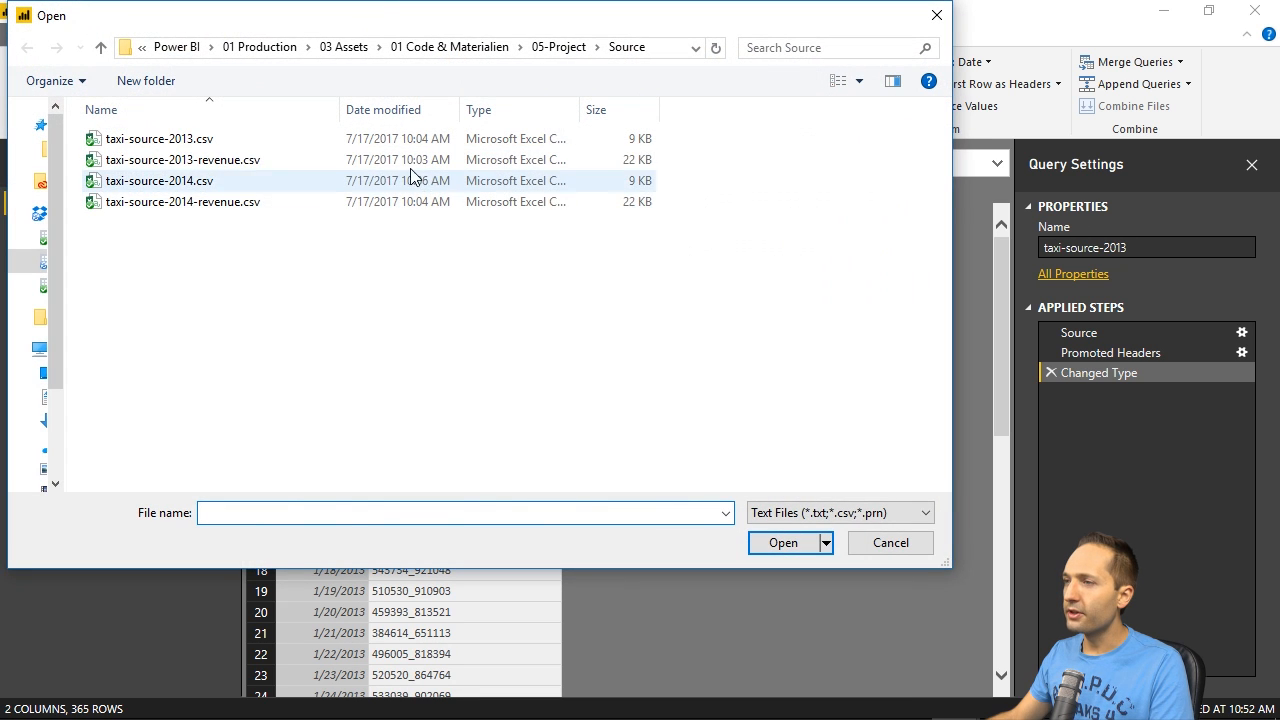
{"action": "left_click", "coordinate": [410, 160]}
{"action": "left_click", "coordinate": [783, 542]}
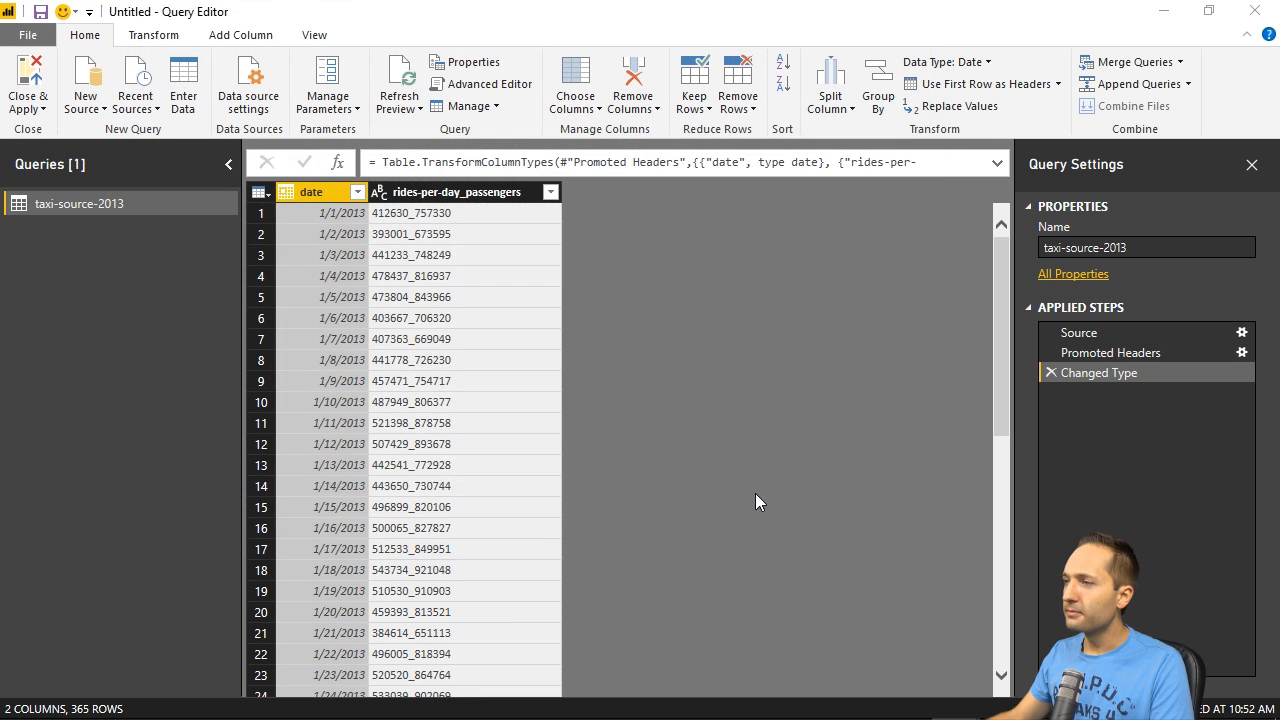
{"action": "left_click", "coordinate": [889, 512]}
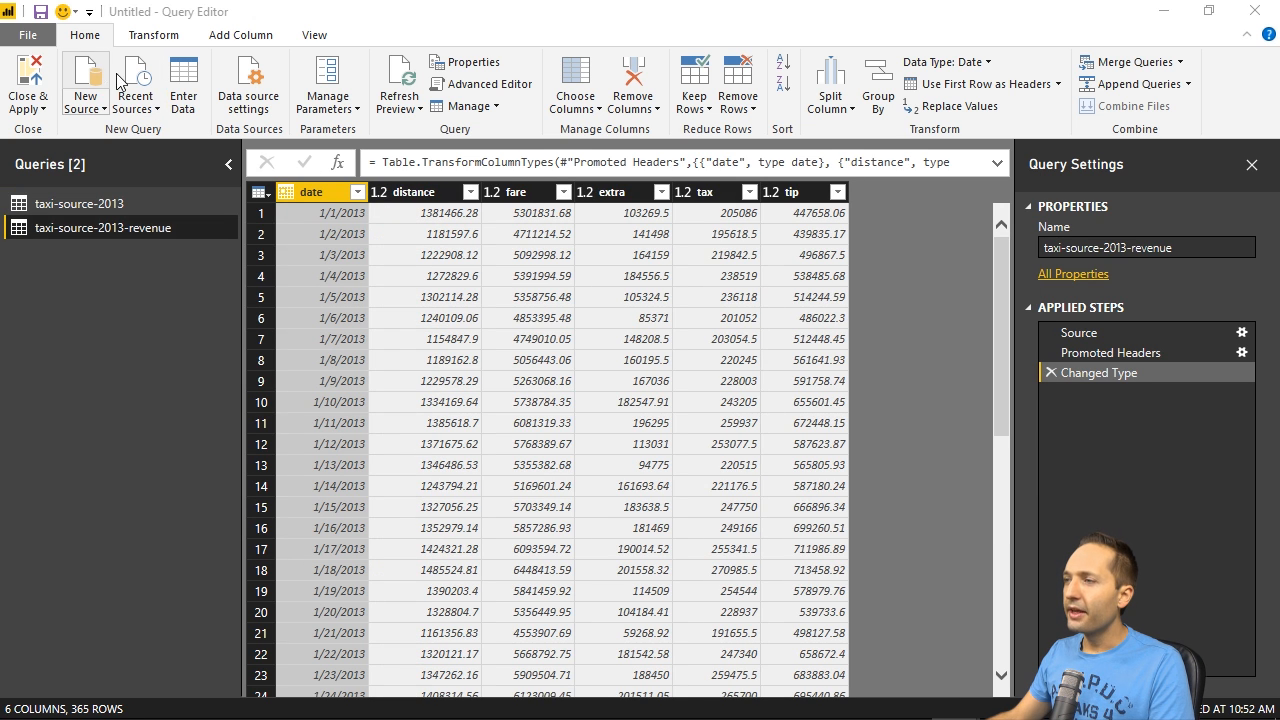
- Import taxi-source-2014.csv as another Text/CSV query
{"action": "left_click", "coordinate": [88, 80]}
{"action": "double_click", "coordinate": [612, 177]}
{"action": "left_click", "coordinate": [323, 190]}
{"action": "left_click", "coordinate": [775, 543]}
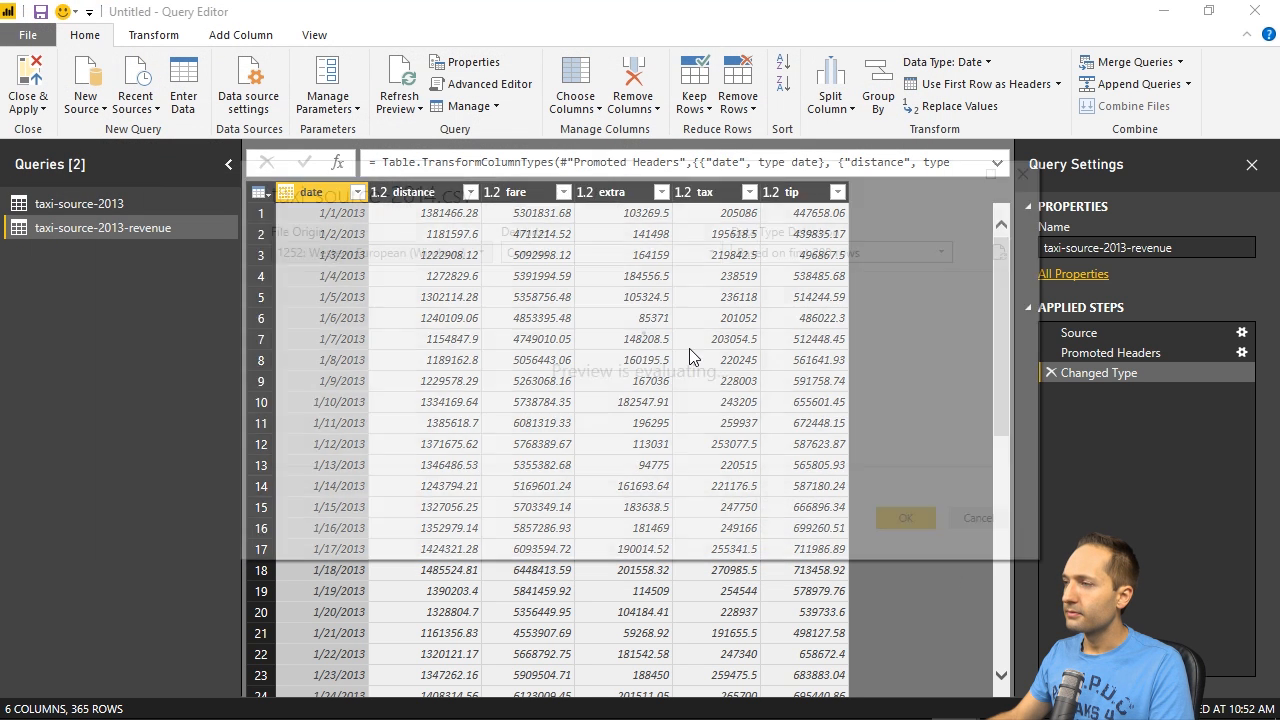
{"action": "left_click", "coordinate": [900, 517]}
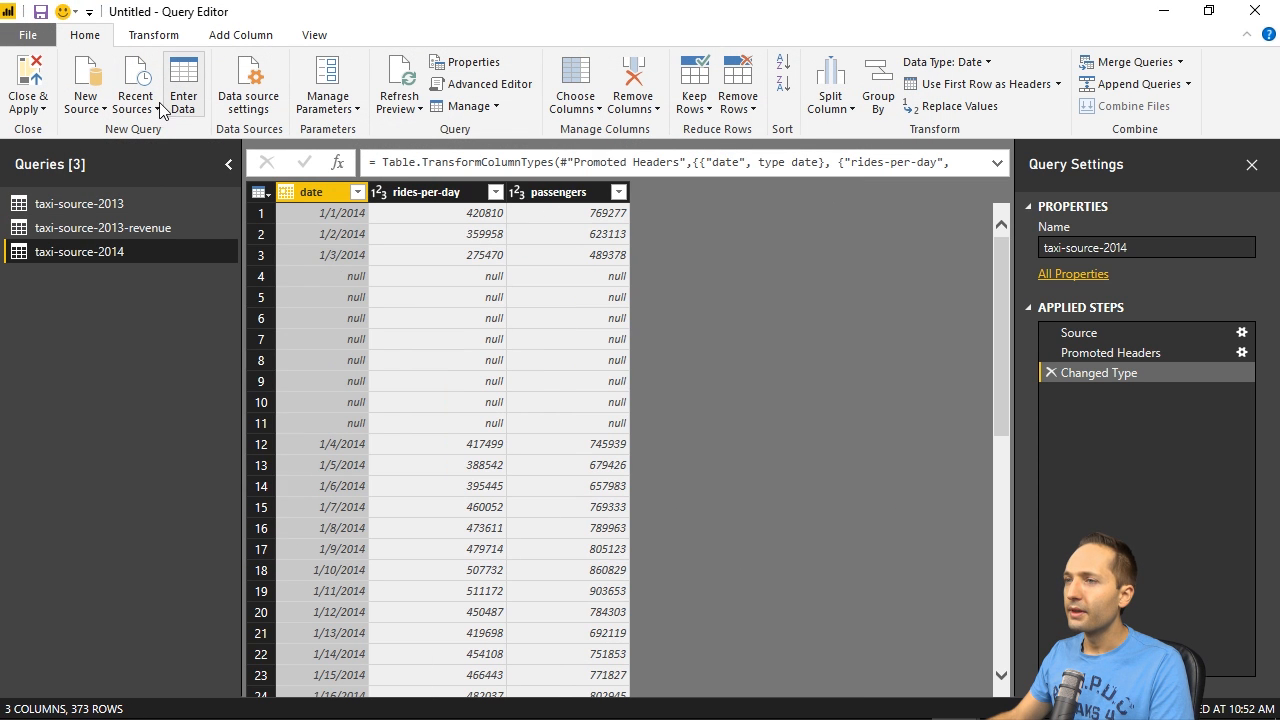
- Import taxi-source-2014-revenue.csv as another Text/CSV query
{"action": "left_click", "coordinate": [95, 80]}
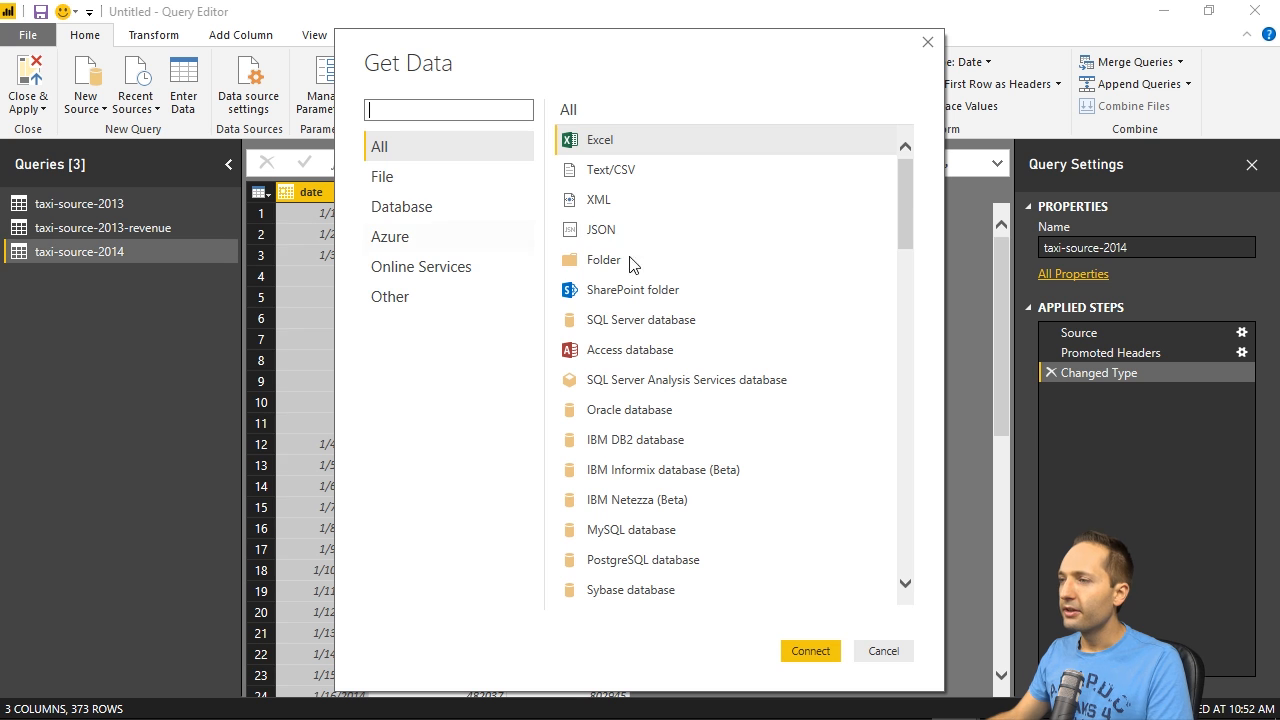
{"action": "double_click", "coordinate": [586, 172]}
{"action": "left_click", "coordinate": [348, 202]}
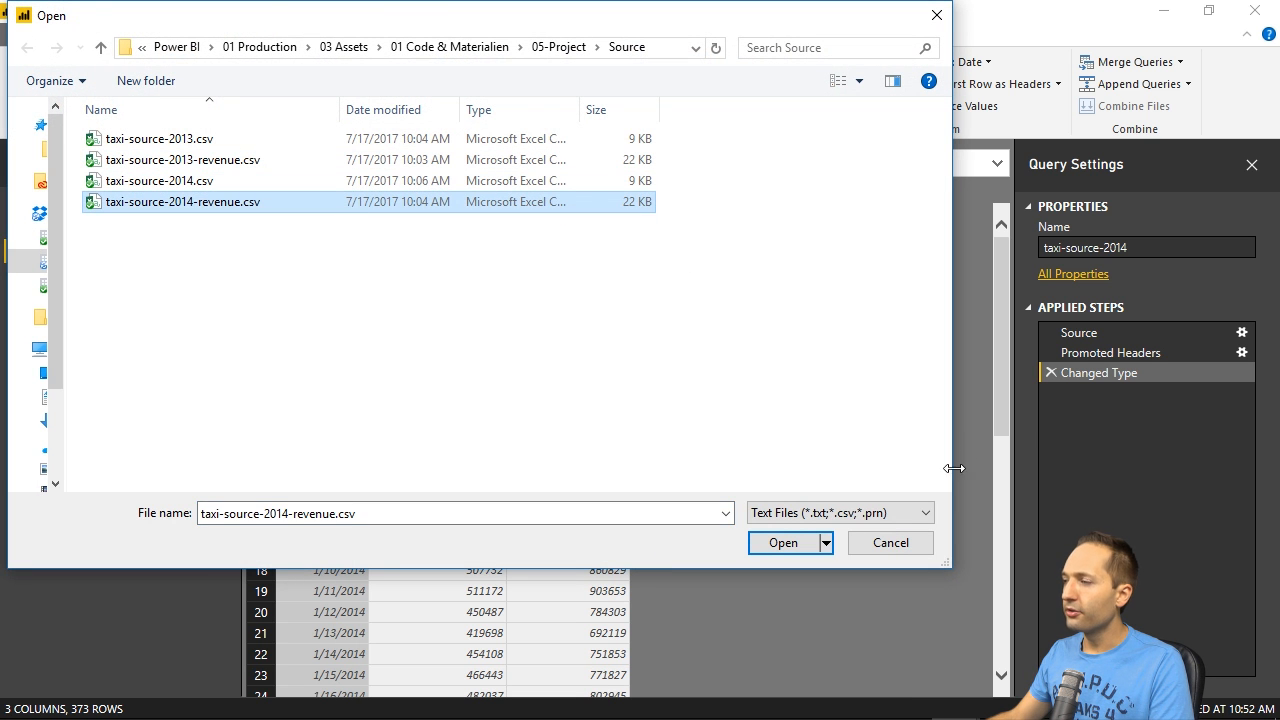
{"action": "left_click", "coordinate": [782, 540]}
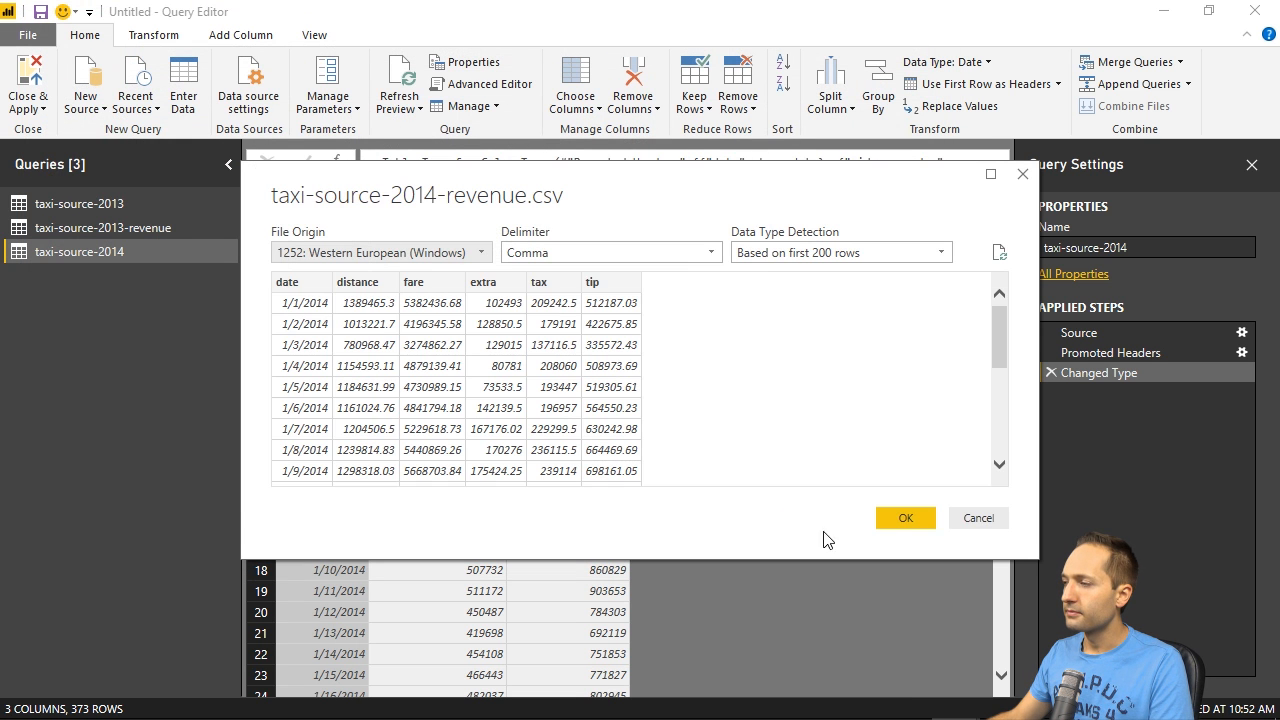
{"action": "left_click", "coordinate": [902, 517]}
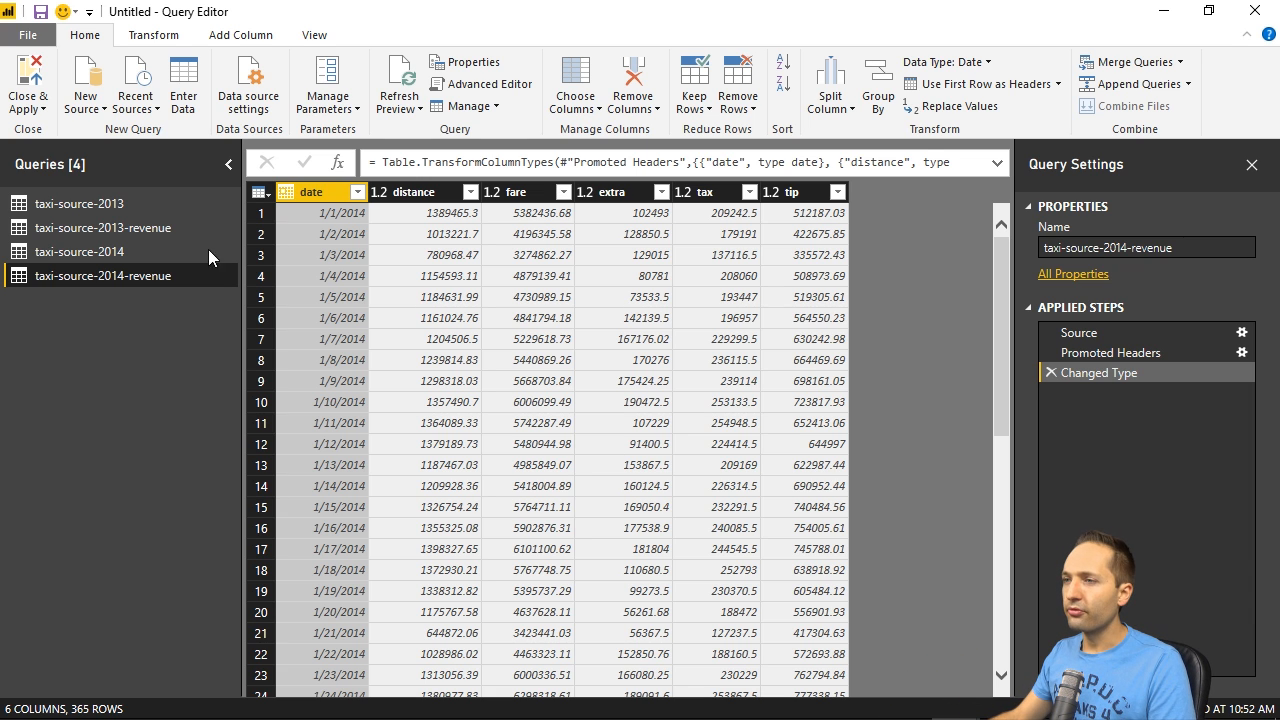
- Split the rides-per-day_passengers column of the taxi-source-2013 query by the custom delimiter "_" at the left-most delimiter
{"action": "left_click", "coordinate": [78, 201]}
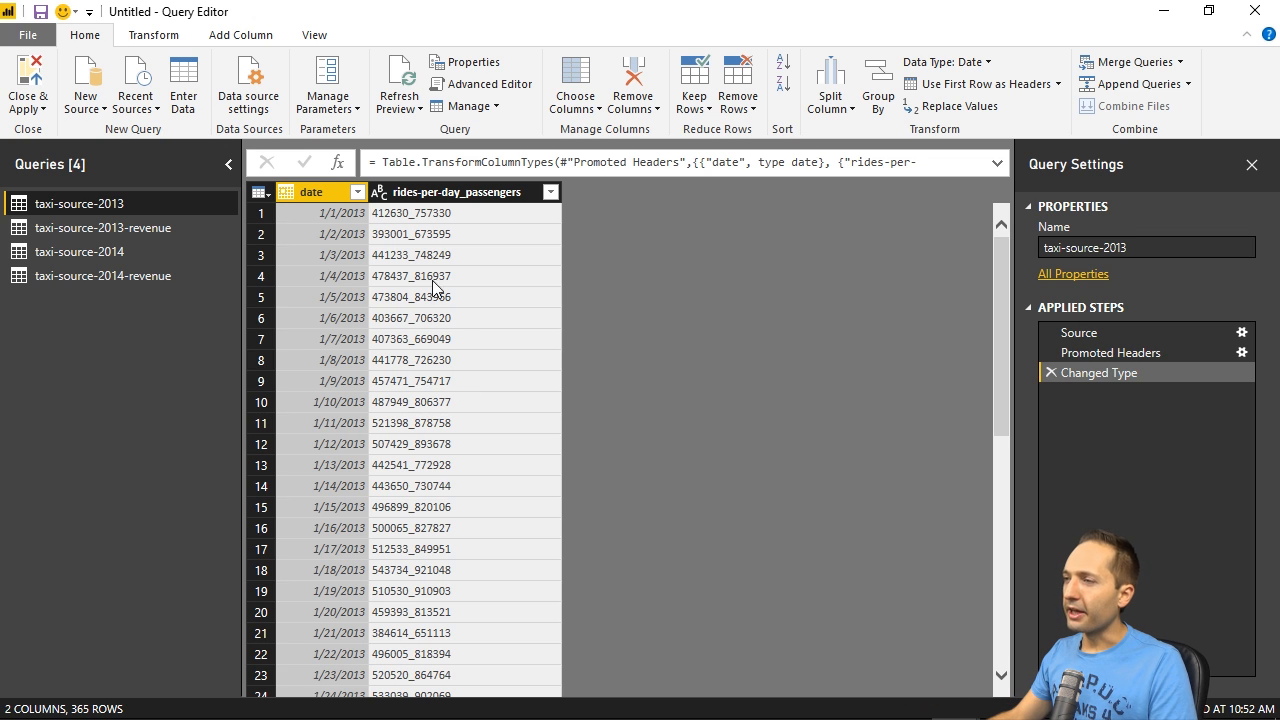
{"action": "left_click", "coordinate": [458, 189]}
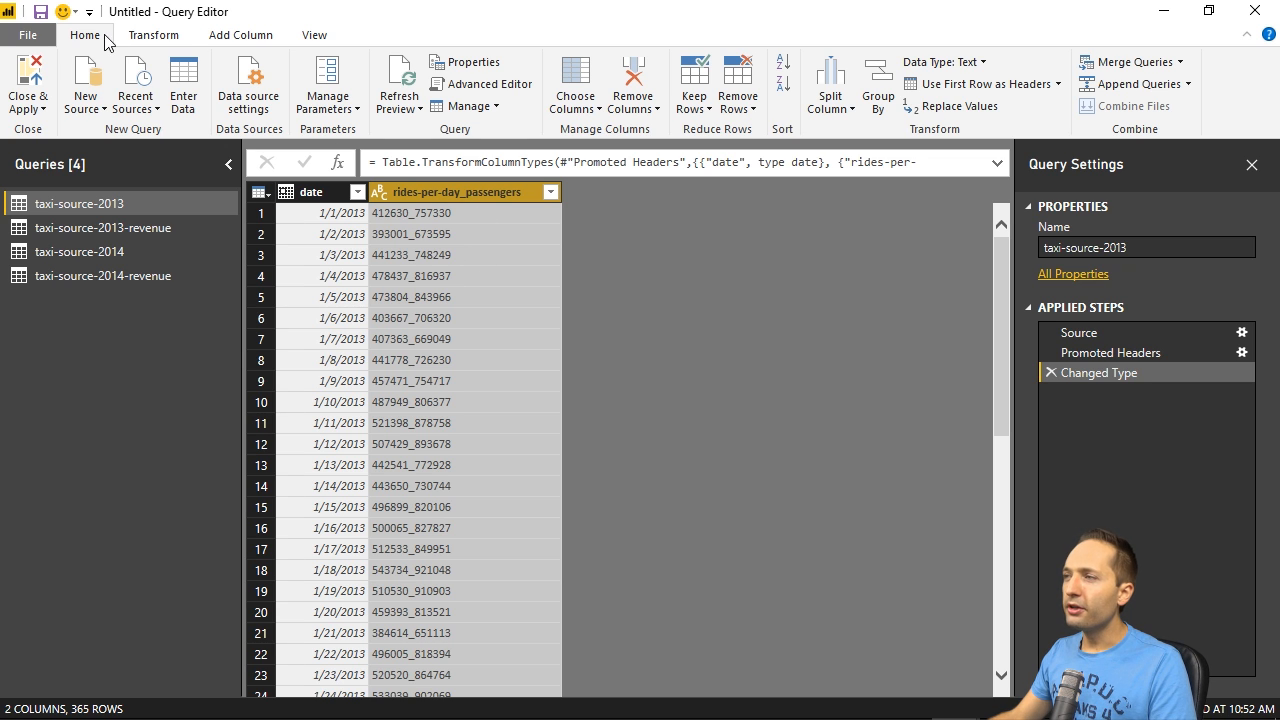
{"action": "left_click", "coordinate": [180, 38]}
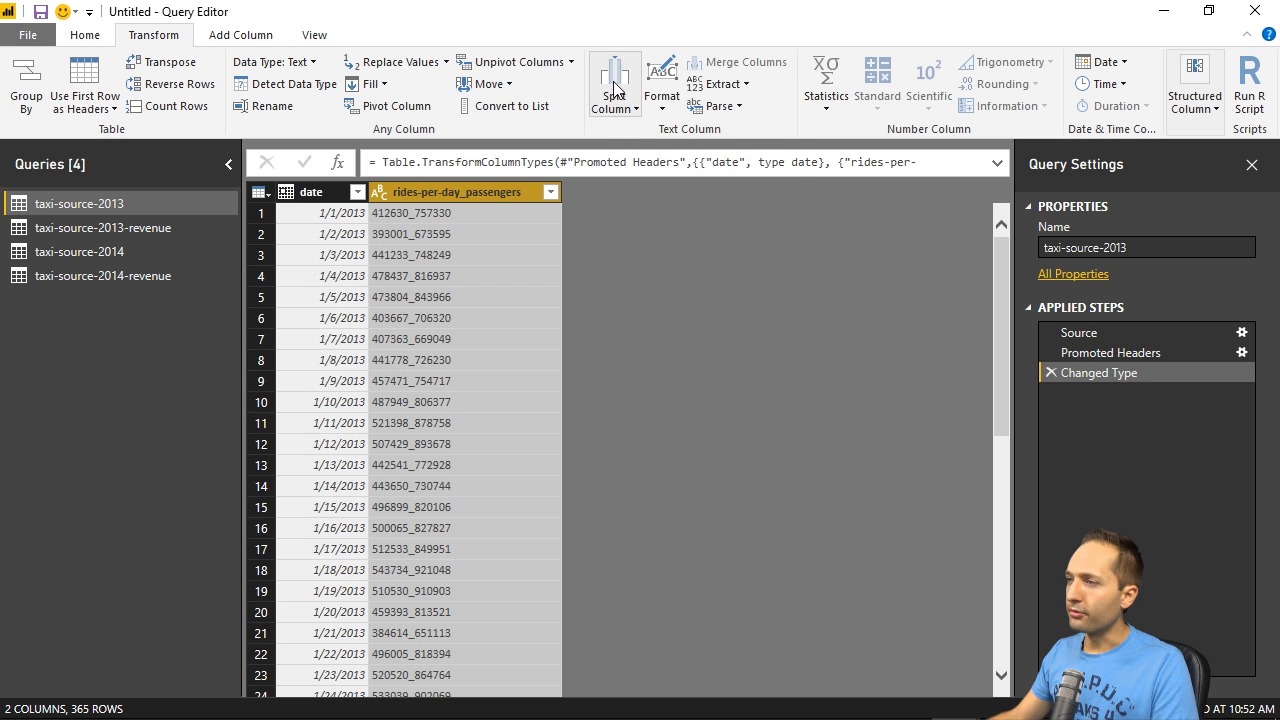
{"action": "left_click", "coordinate": [605, 116]}
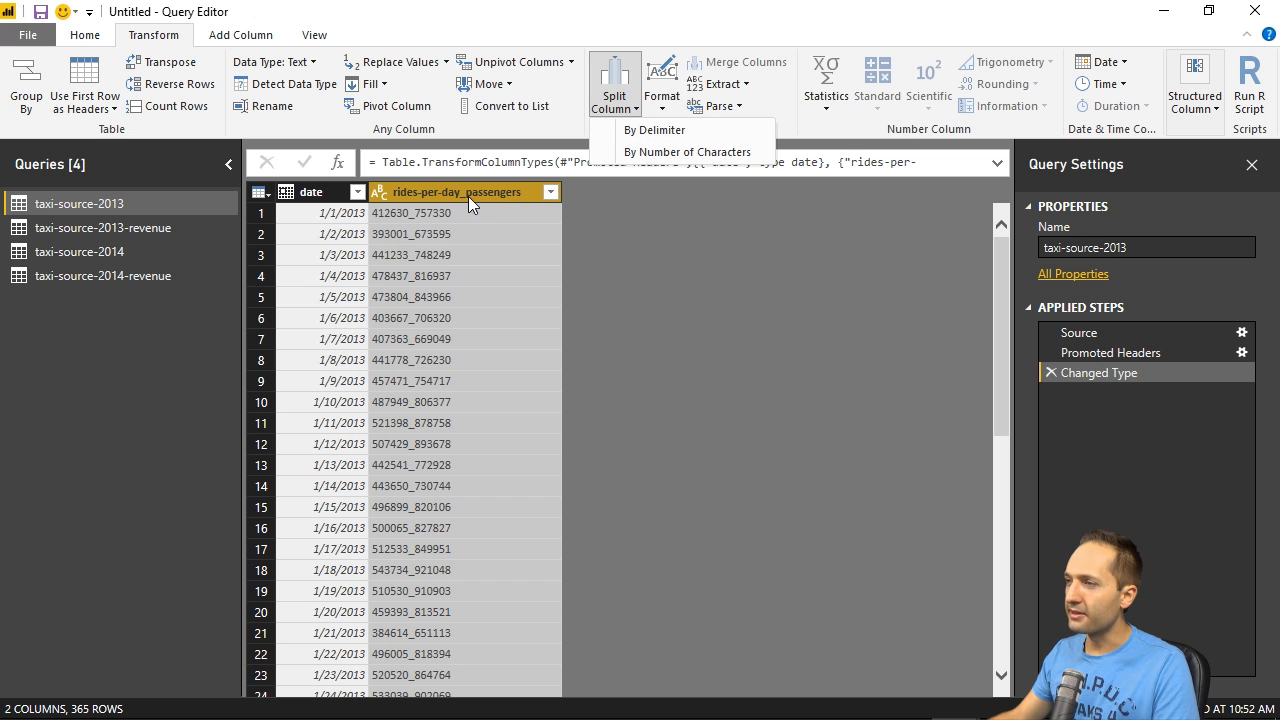
{"action": "left_click", "coordinate": [640, 134]}
{"action": "left_click_drag", "start_coordinate": [612, 208], "coordinate": [844, 145]}
{"action": "left_click", "coordinate": [660, 265]}
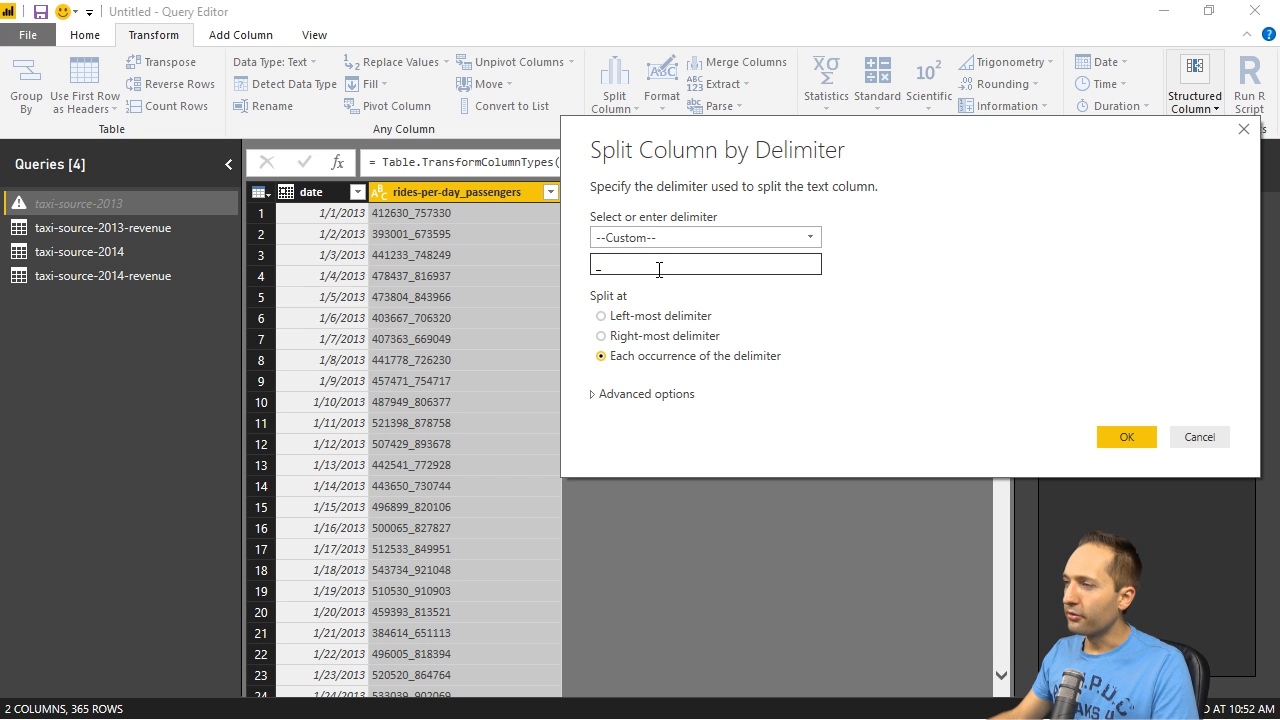
{"action": "left_click", "coordinate": [602, 316]}
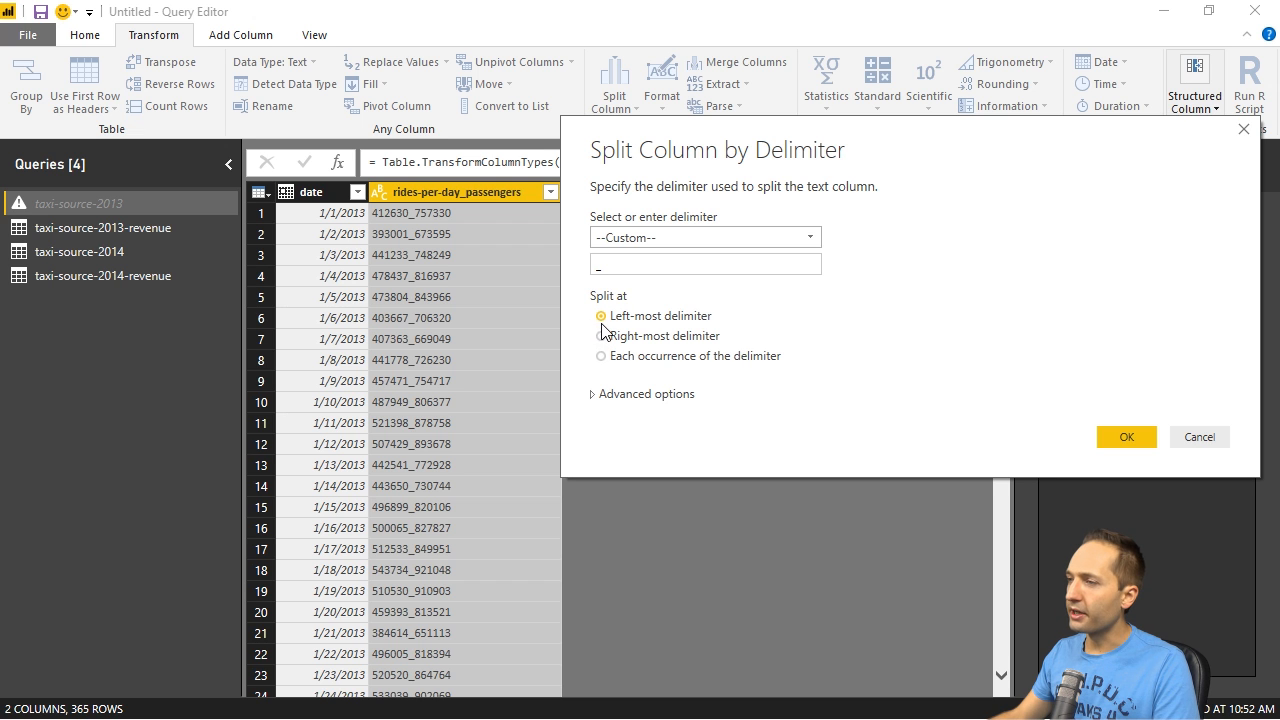
{"action": "left_click", "coordinate": [1128, 437]}
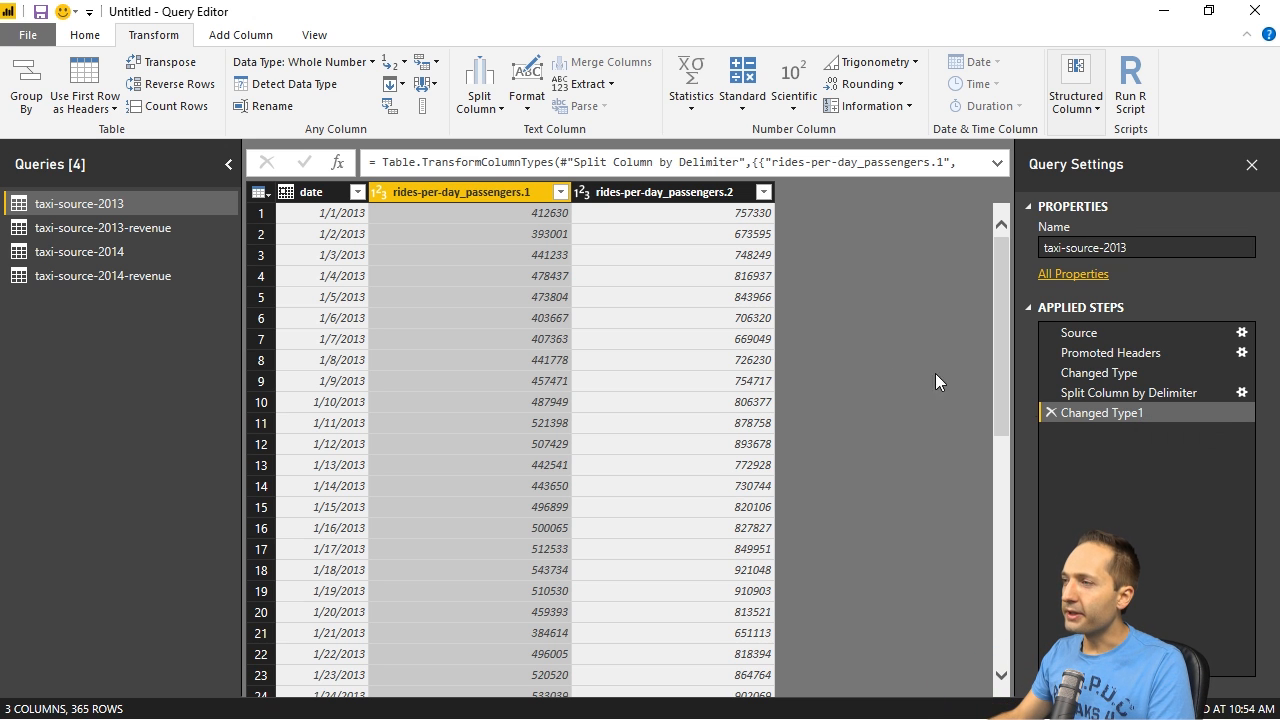
- View the data type options for rides-per-day_passengers.2, and delete the Changed Type1 step from the taxi-source-2013 query
{"action": "left_click", "coordinate": [581, 192]}
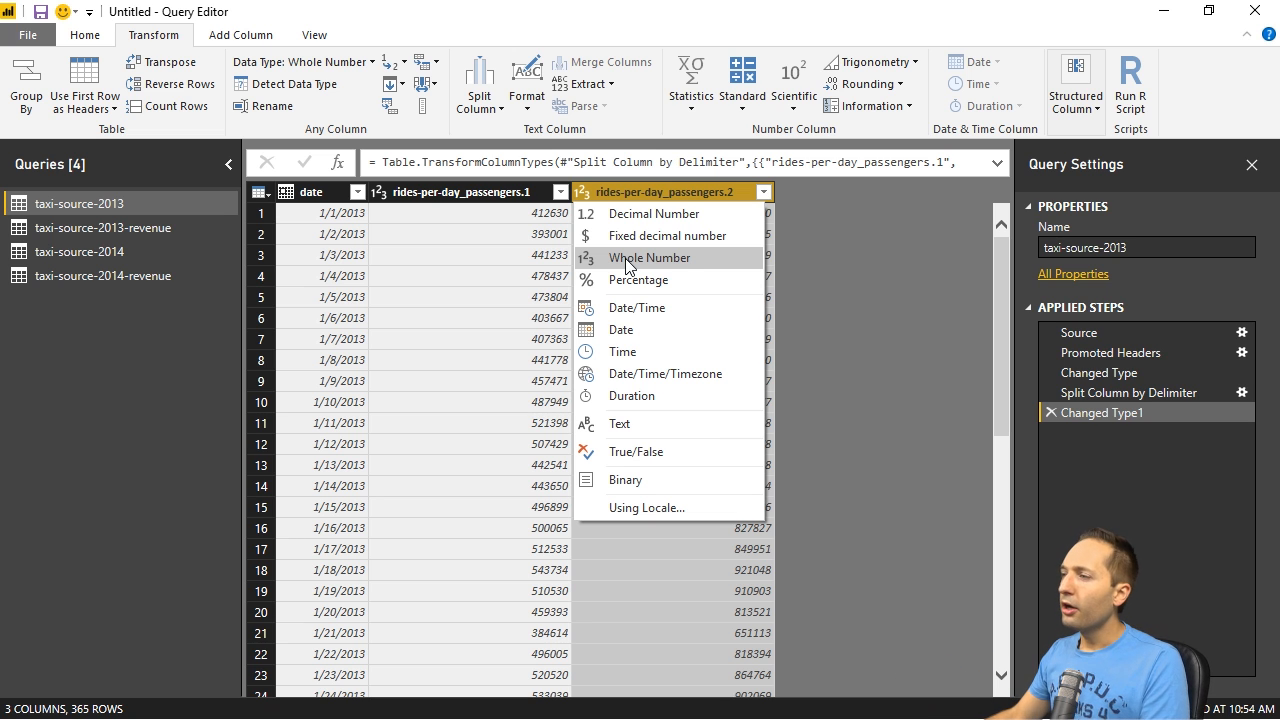
{"action": "left_click", "coordinate": [848, 282]}
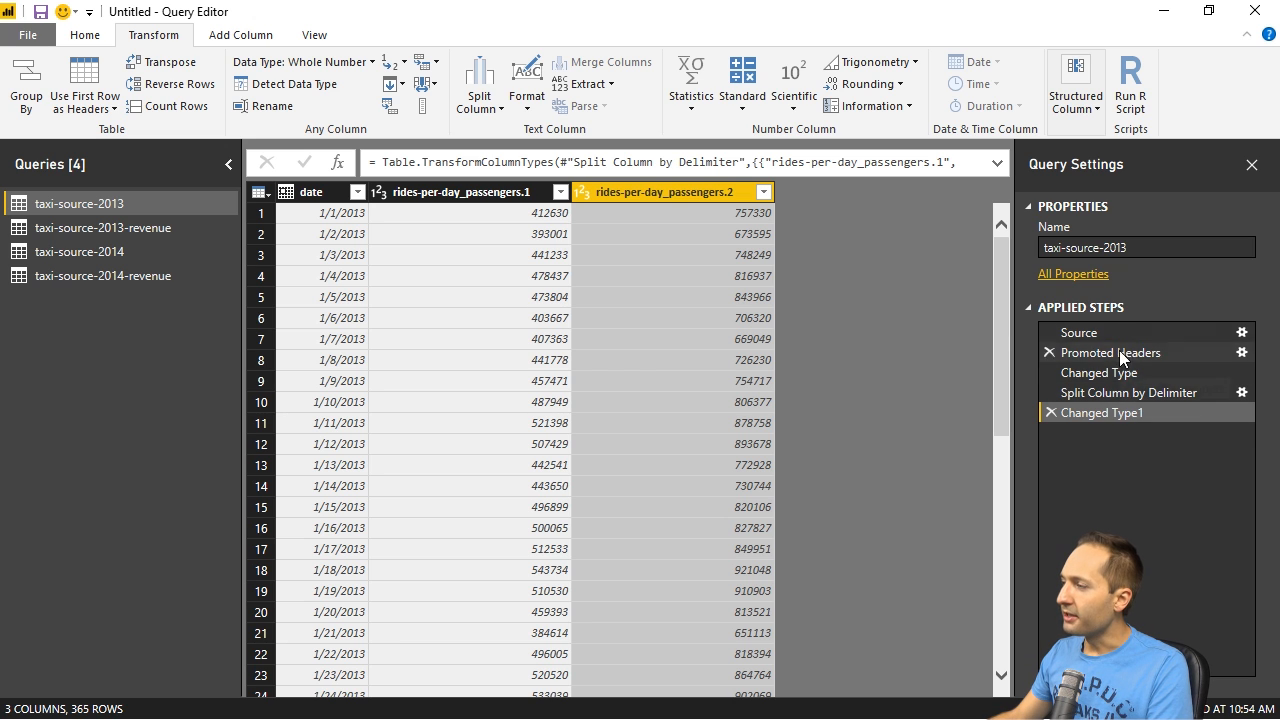
{"action": "left_click", "coordinate": [1051, 413]}
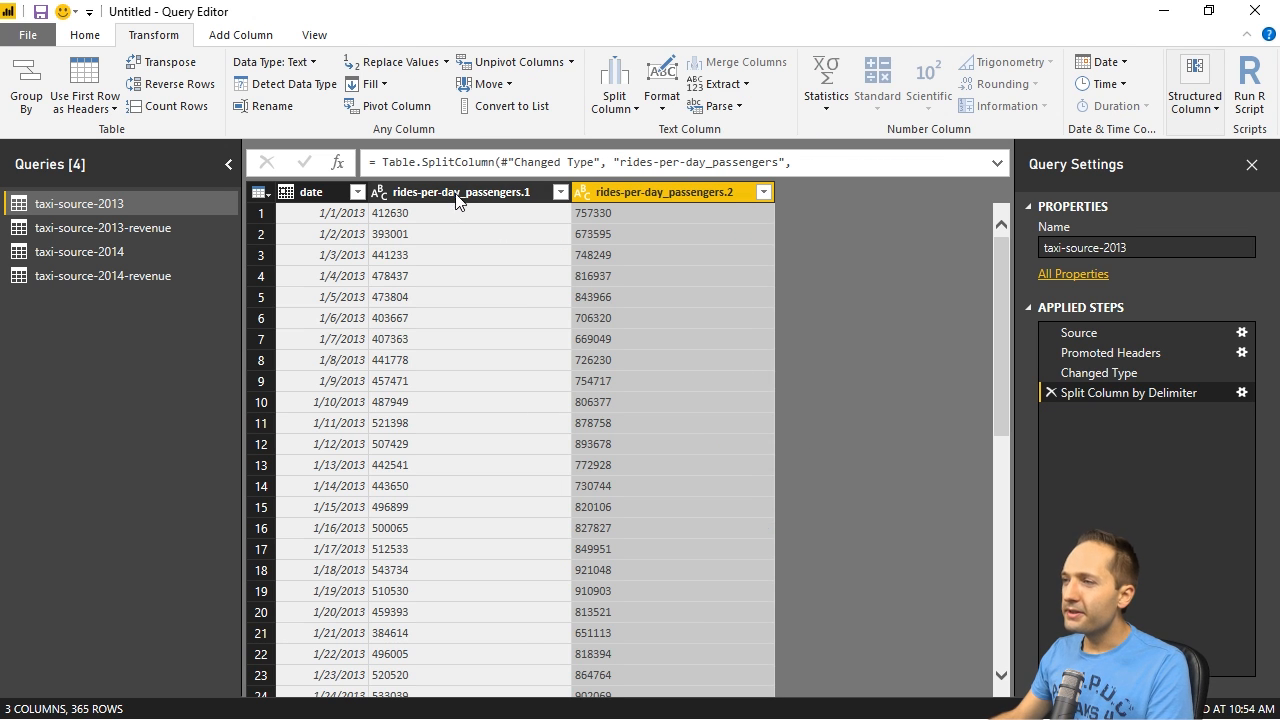
- Set the data type of rides-per-day_passengers.1 and rides-per-day_passengers.2 to Whole Number
{"action": "left_click", "coordinate": [379, 196]}
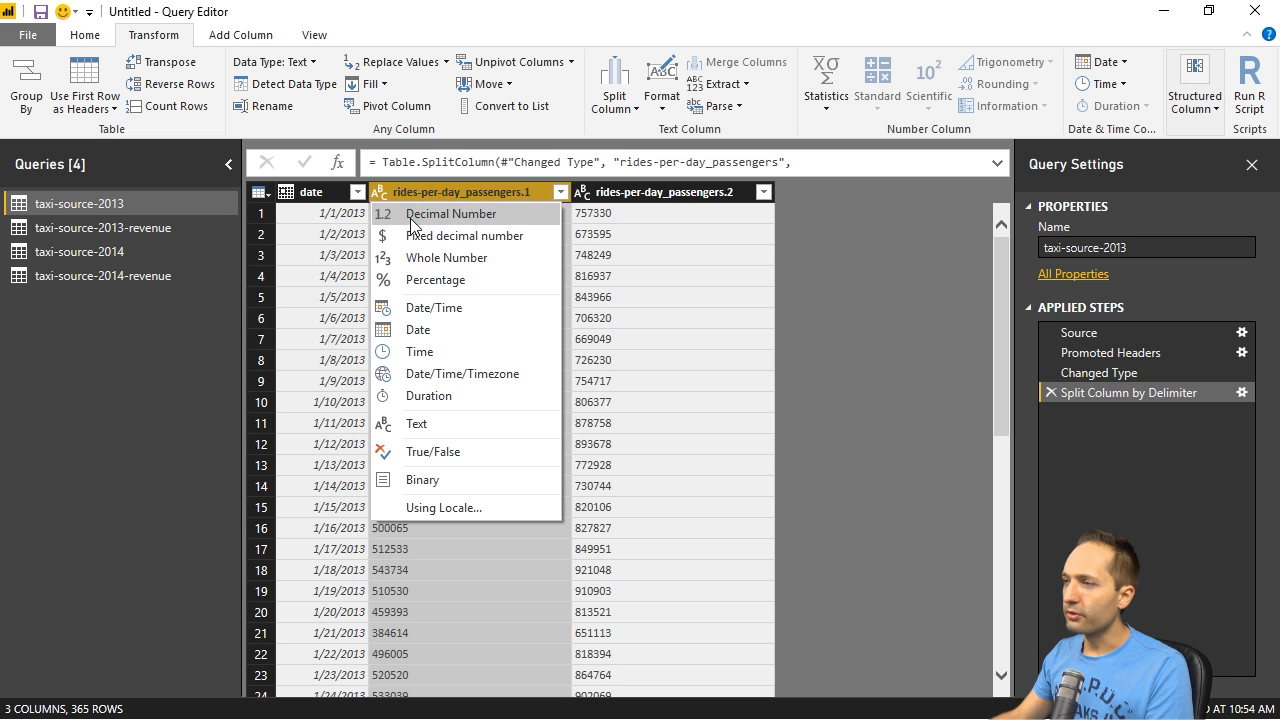
{"action": "left_click", "coordinate": [440, 258]}
{"action": "left_click", "coordinate": [586, 193]}
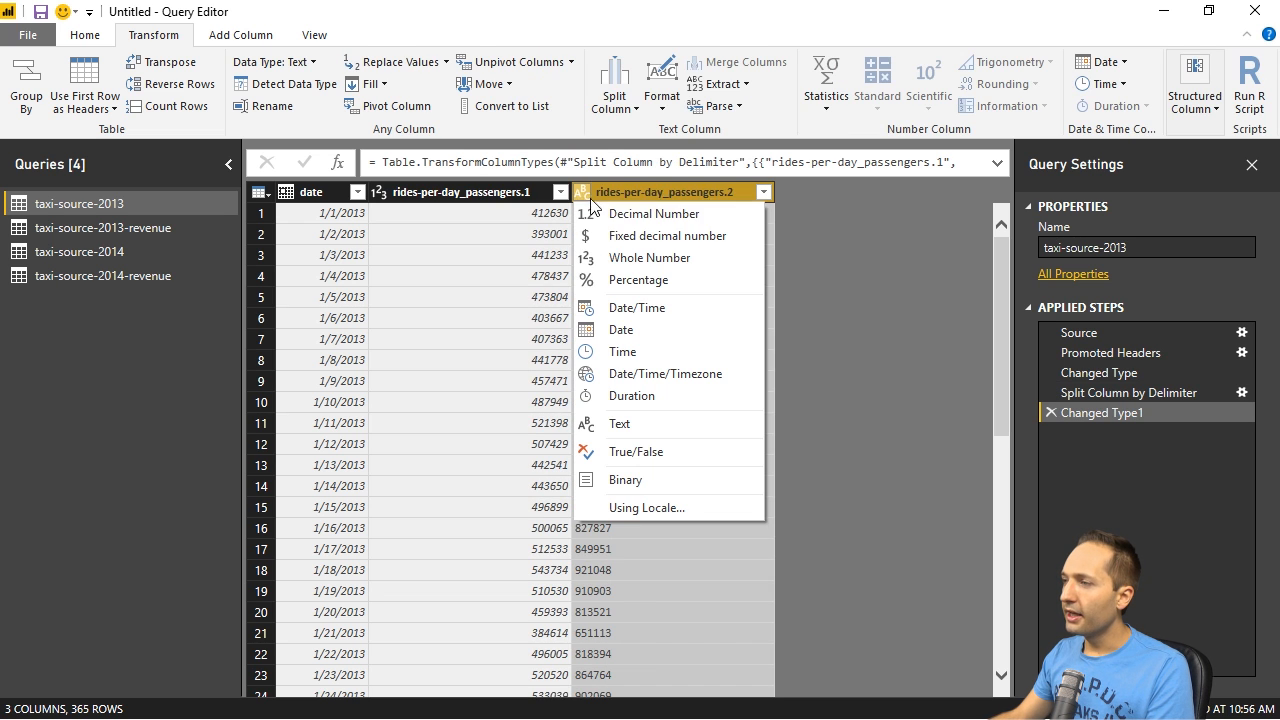
{"action": "left_click", "coordinate": [640, 258]}
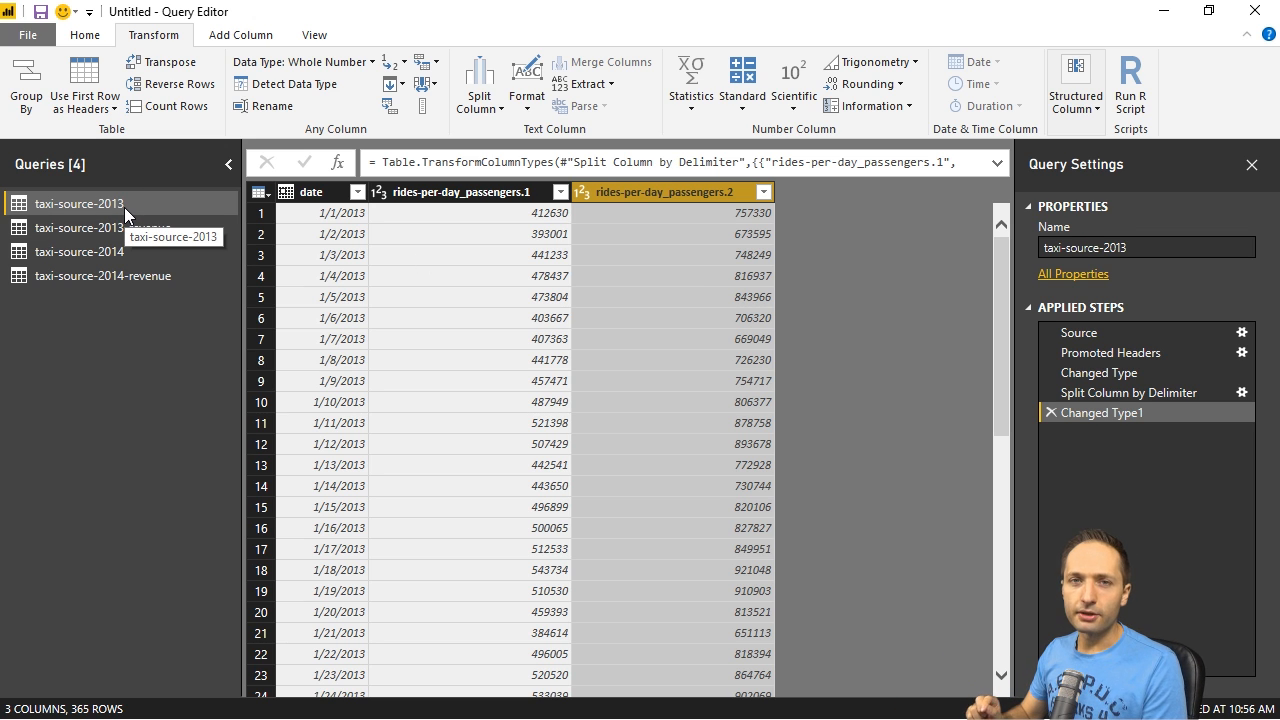
- Rename the rides-per-day_passengers.1 column to rides-per-day
{"action": "double_click", "coordinate": [467, 192]}
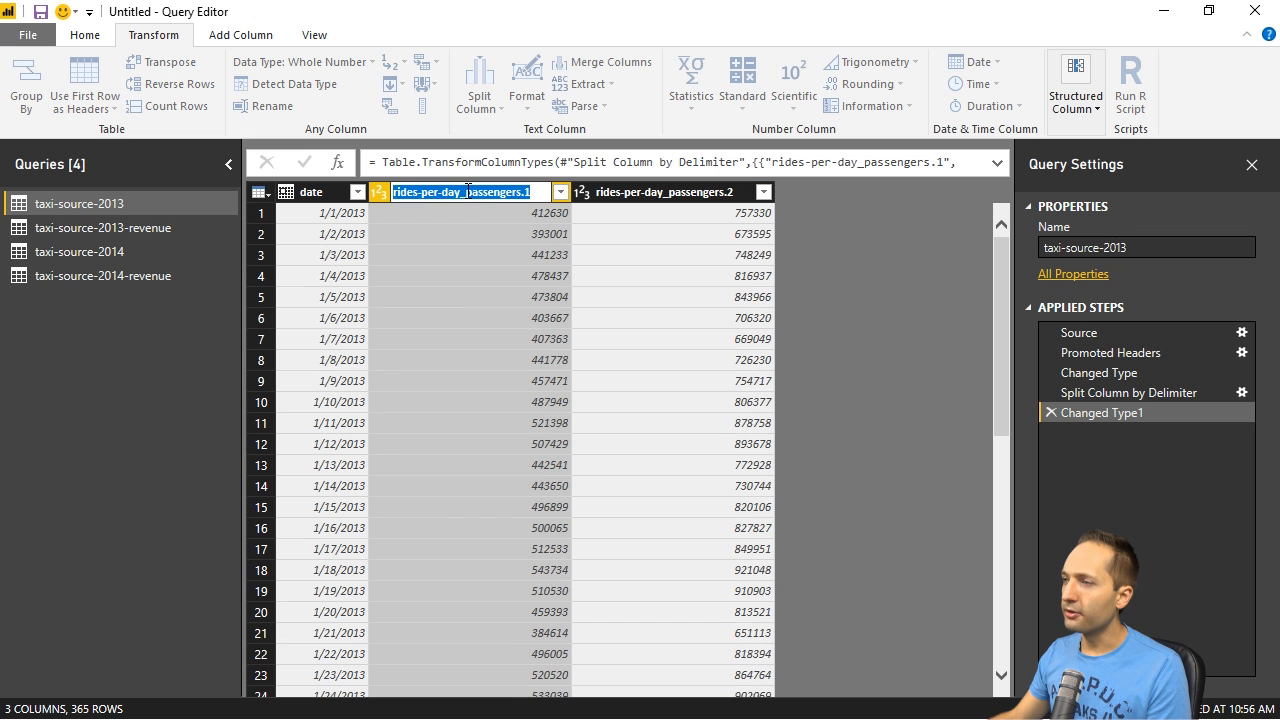
{"action": "left_click_drag", "start_coordinate": [466, 192], "coordinate": [561, 192]}
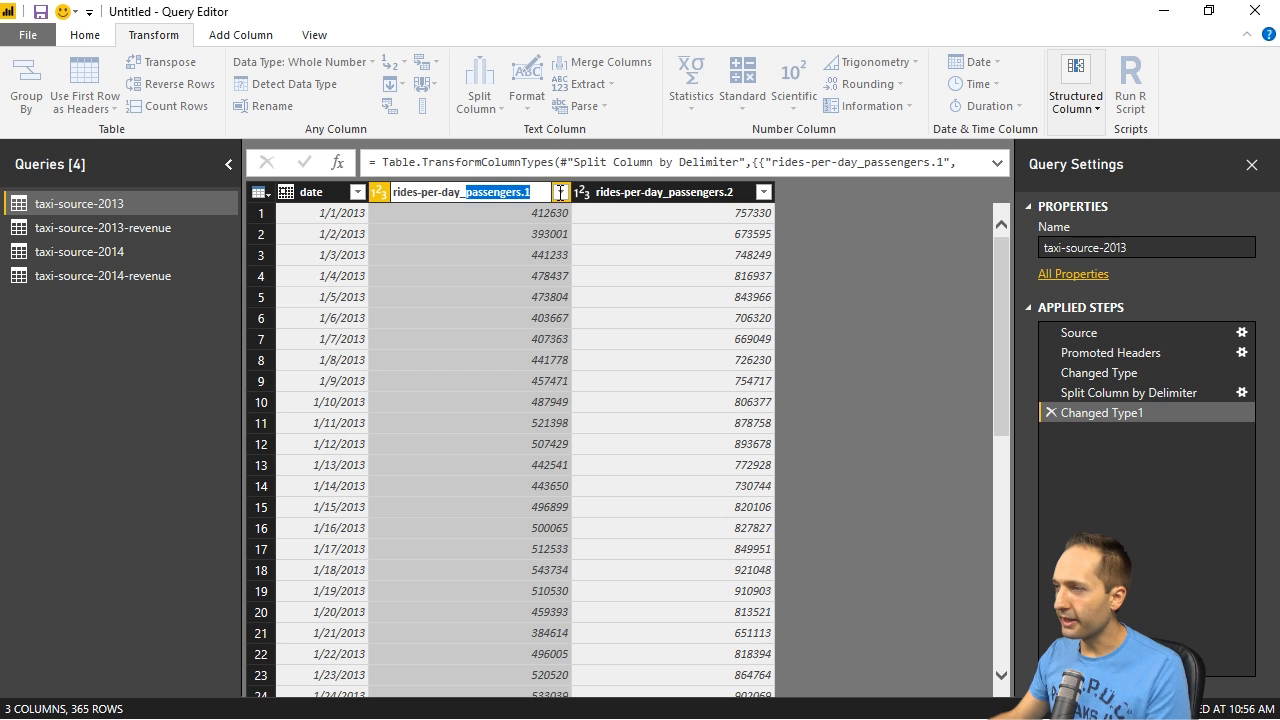
{"action": "key", "text": "BackSpace"}
{"action": "key", "text": "BackSpace"}
{"action": "key", "text": "Return"}
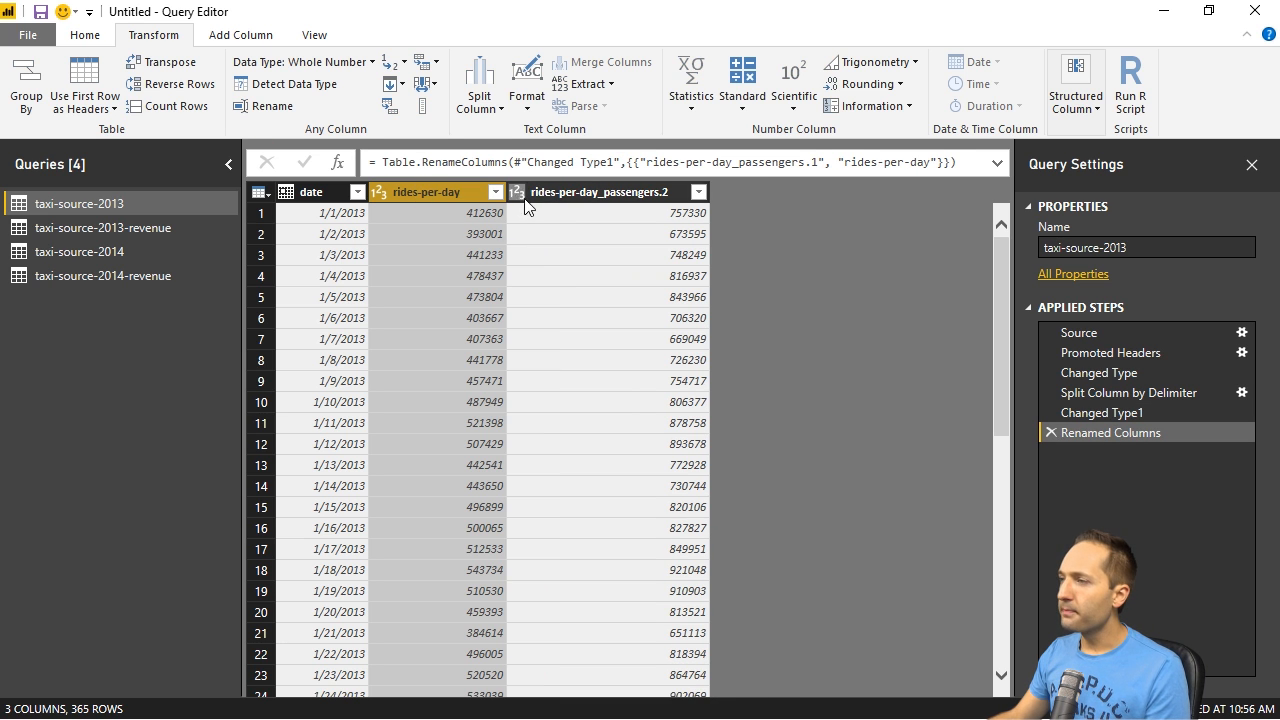
- Rename the rides-per-day_passengers.2 column to passengers
{"action": "double_click", "coordinate": [558, 188]}
{"action": "left_click", "coordinate": [588, 190]}
{"action": "left_click_drag", "start_coordinate": [602, 190], "coordinate": [497, 198]}
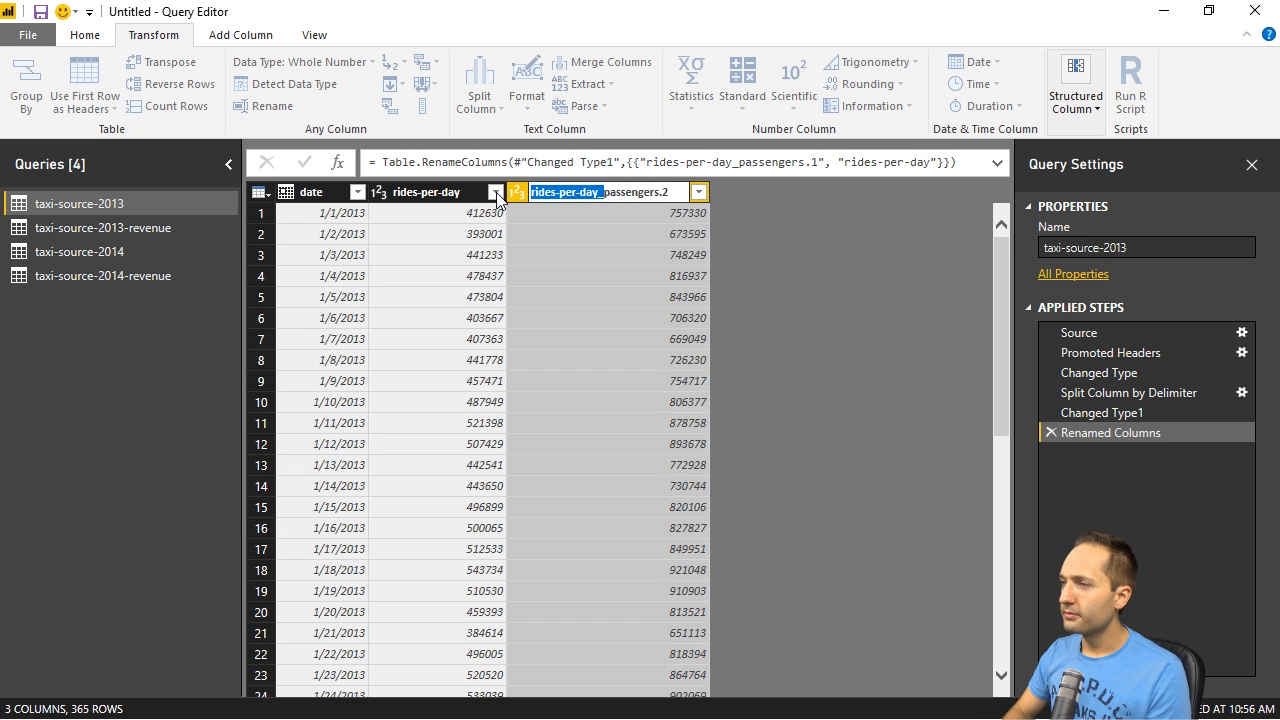
{"action": "key", "text": "BackSpace"}
{"action": "key", "text": "Return"}
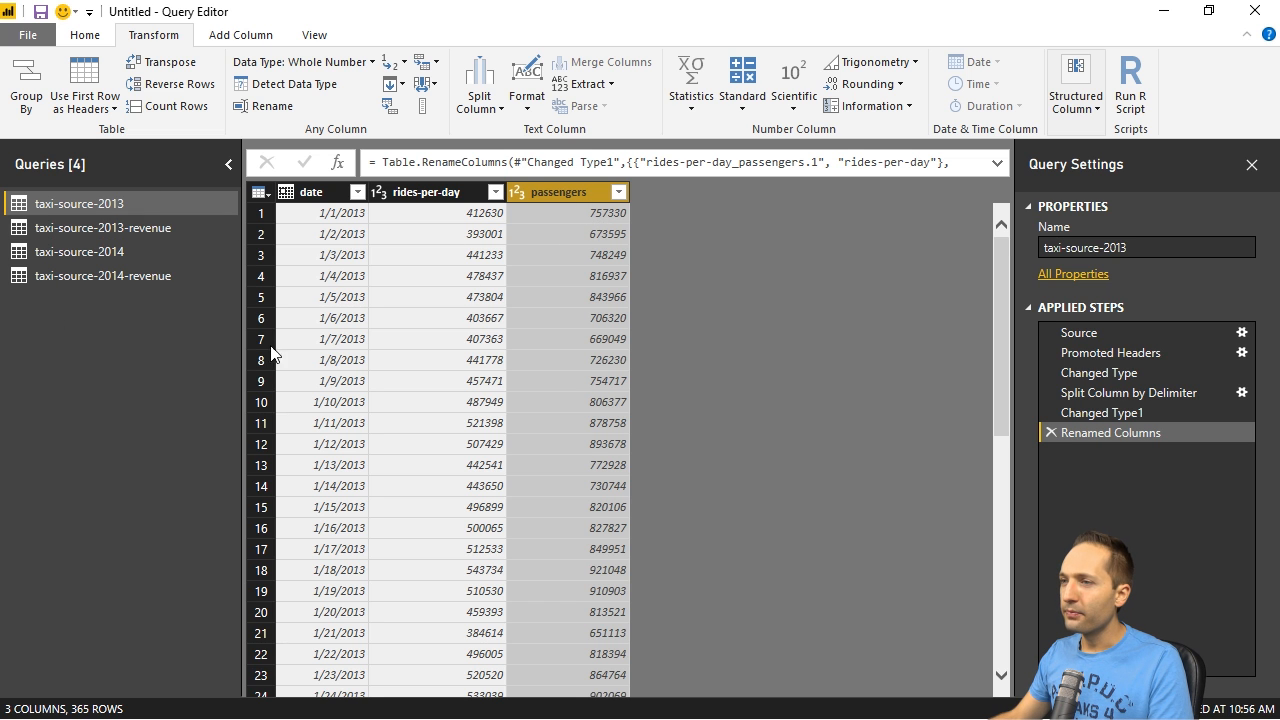
- Review the columns of the taxi-source-2013, taxi-source-2013-revenue and taxi-source-2014 queries
{"action": "left_click", "coordinate": [55, 221]}
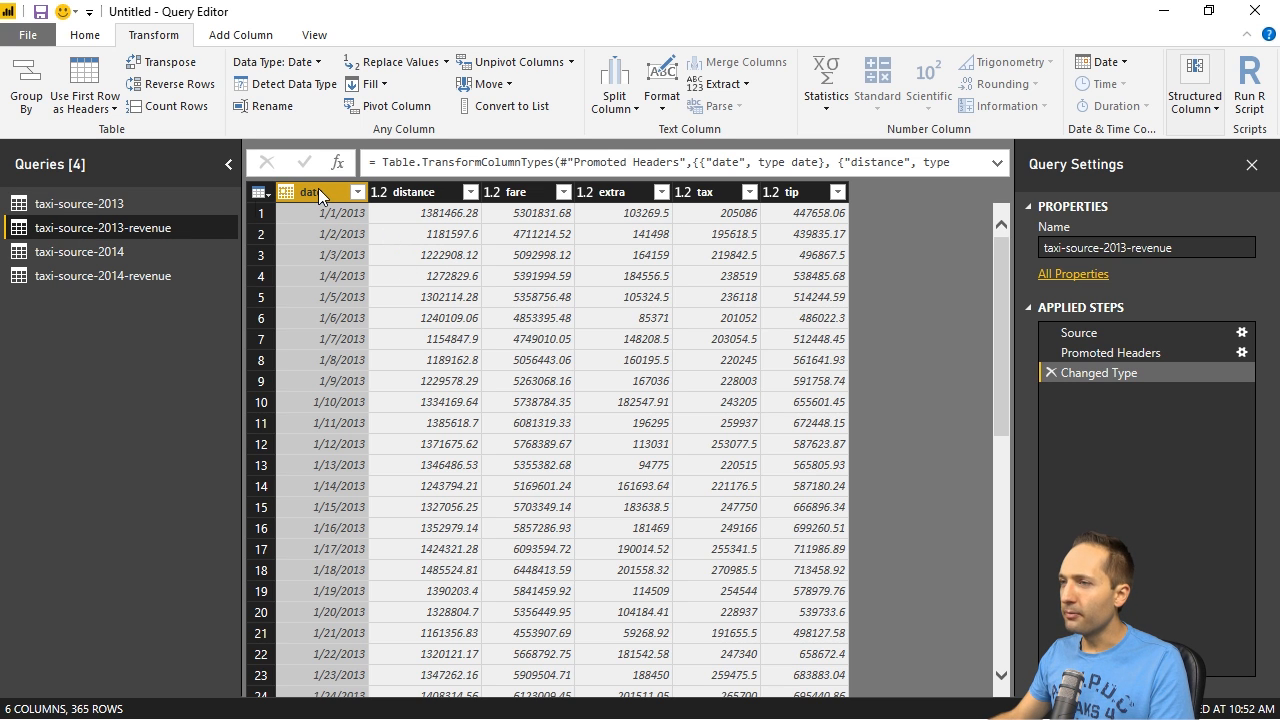
{"action": "left_click", "coordinate": [133, 198]}
{"action": "left_click", "coordinate": [147, 220]}
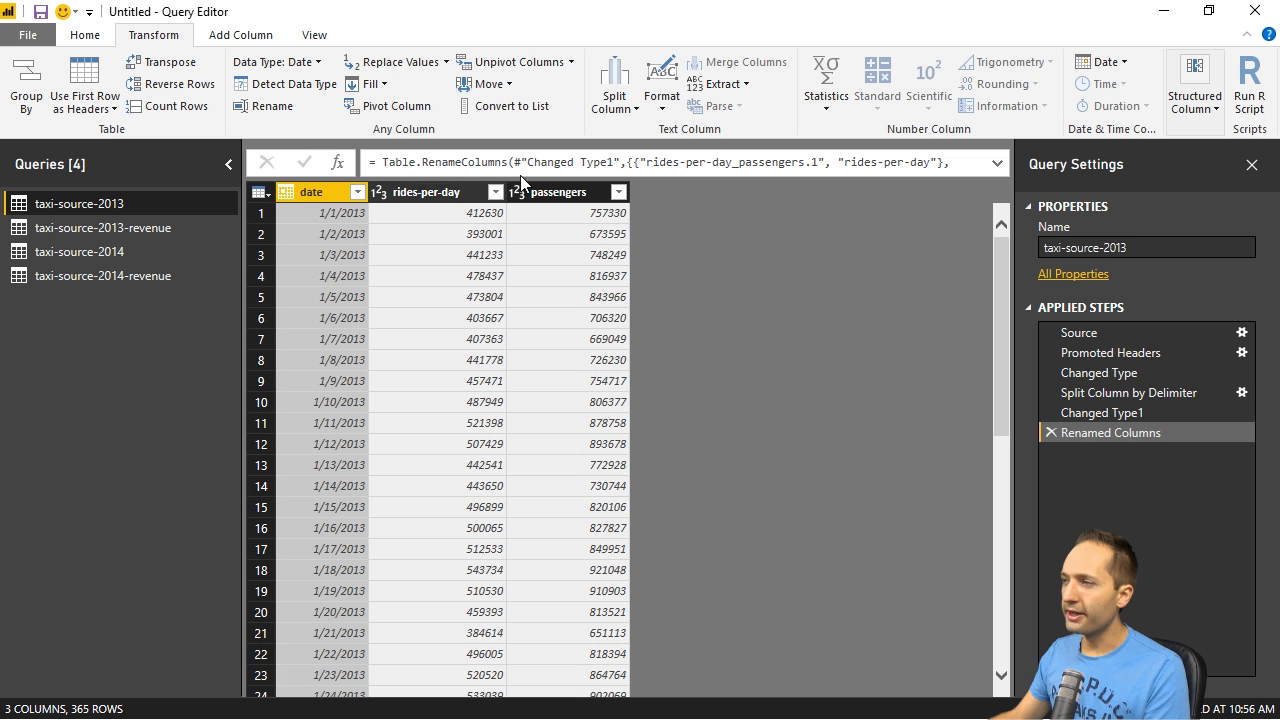
{"action": "left_click", "coordinate": [224, 232]}
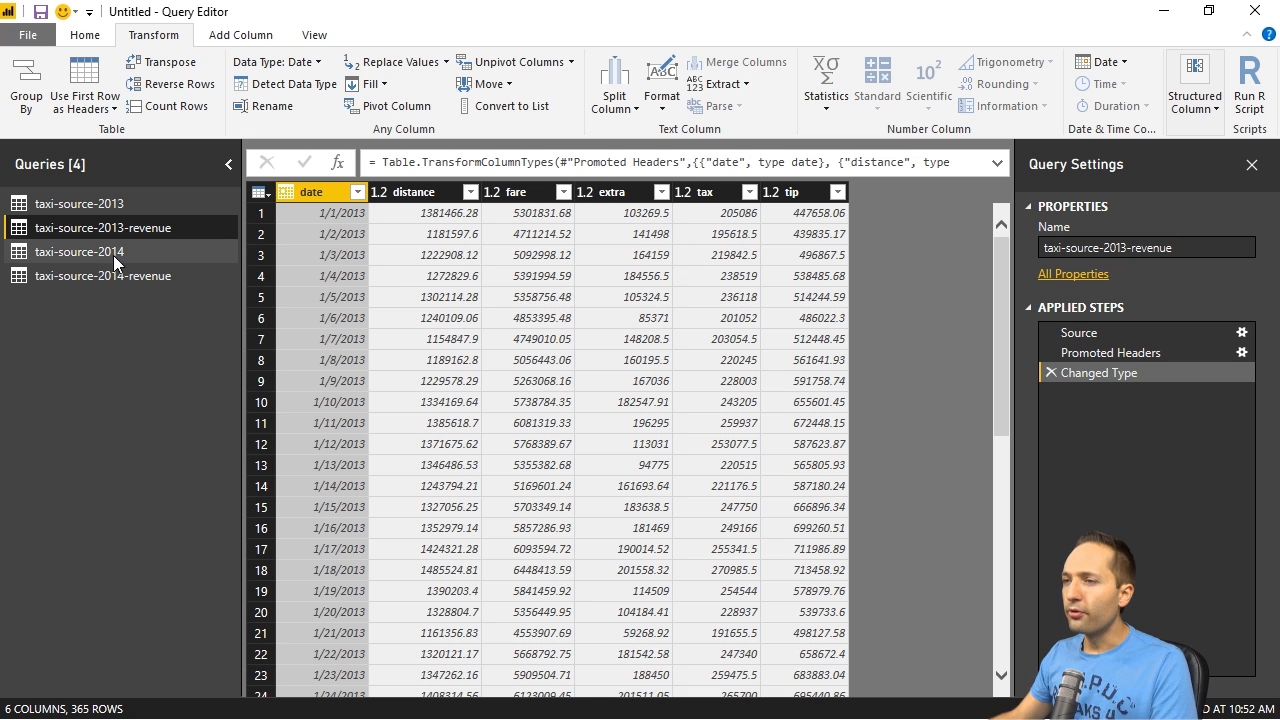
{"action": "left_click", "coordinate": [56, 258]}
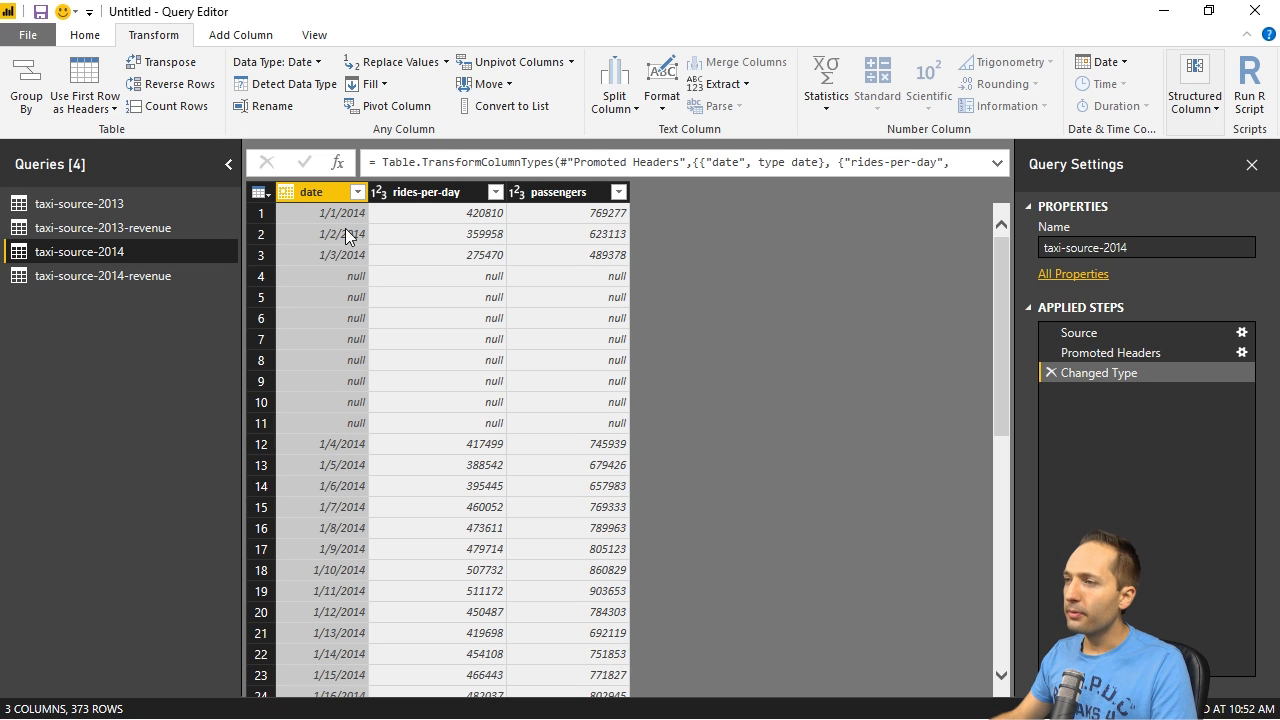
- Filter the null values out of the date column in taxi-source-2014, and delete the resulting Filtered Rows step
{"action": "left_click", "coordinate": [357, 192]}
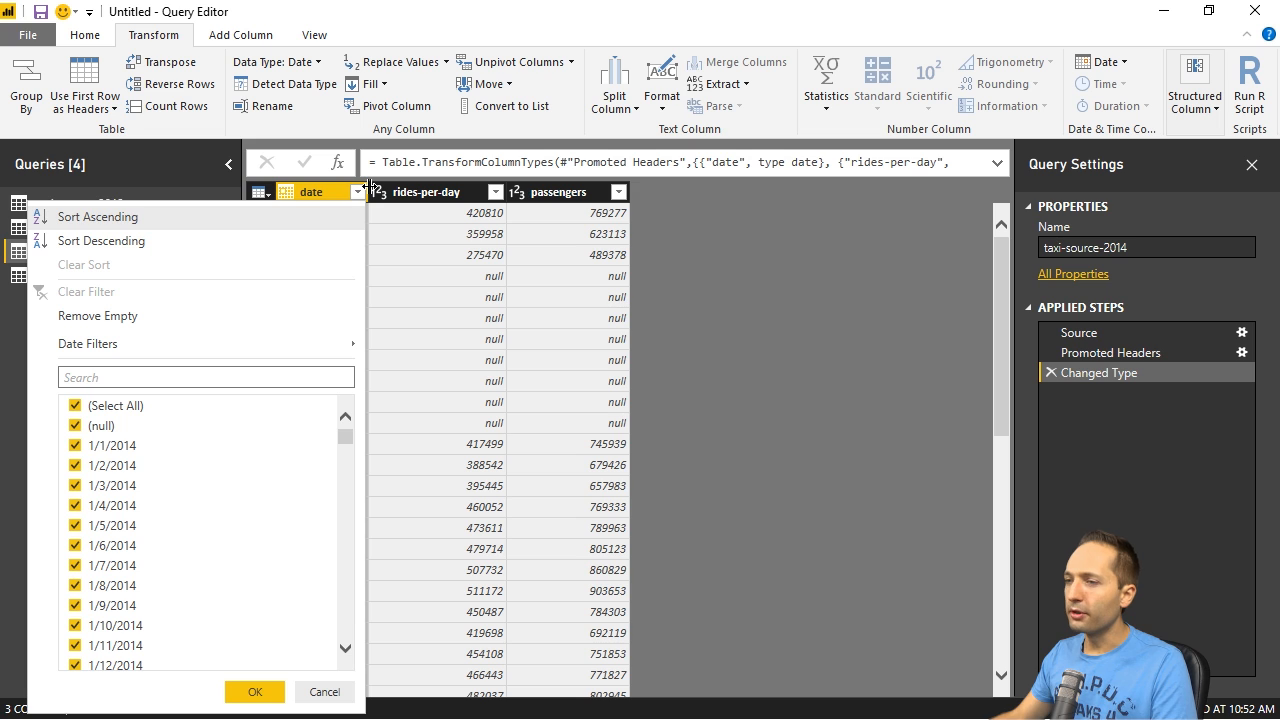
{"action": "left_click", "coordinate": [75, 426]}
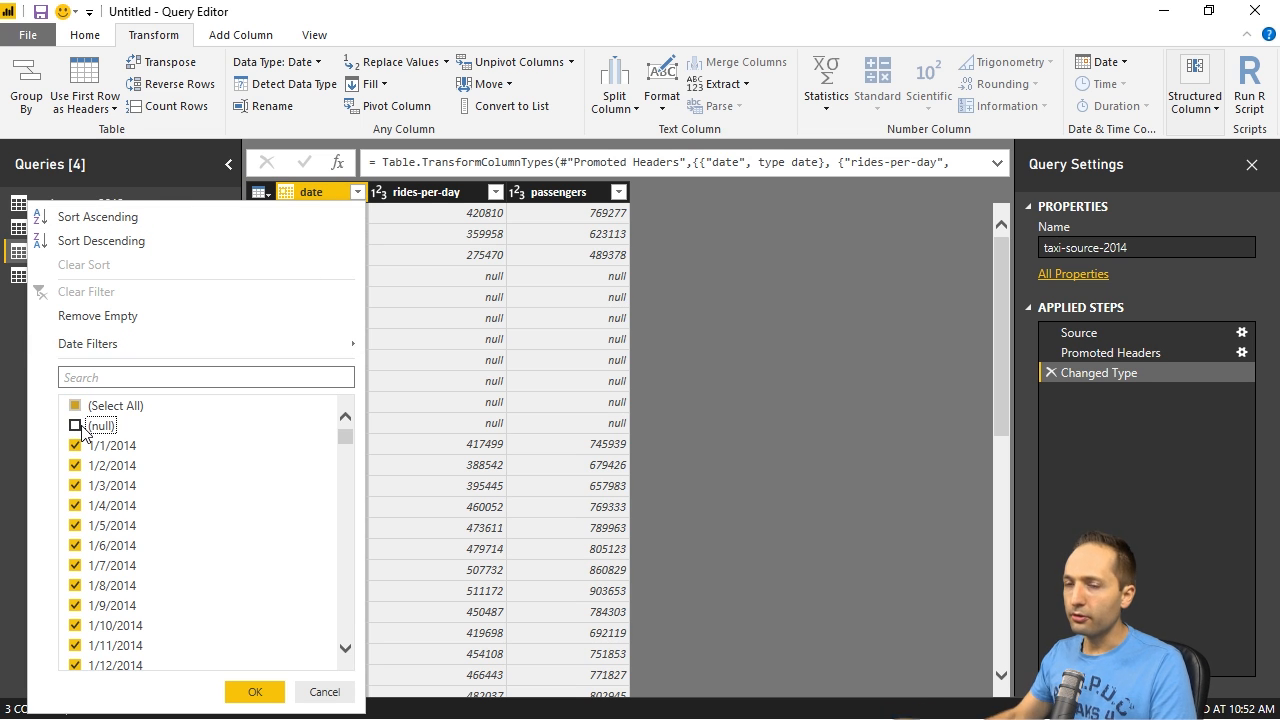
{"action": "left_click", "coordinate": [254, 692]}
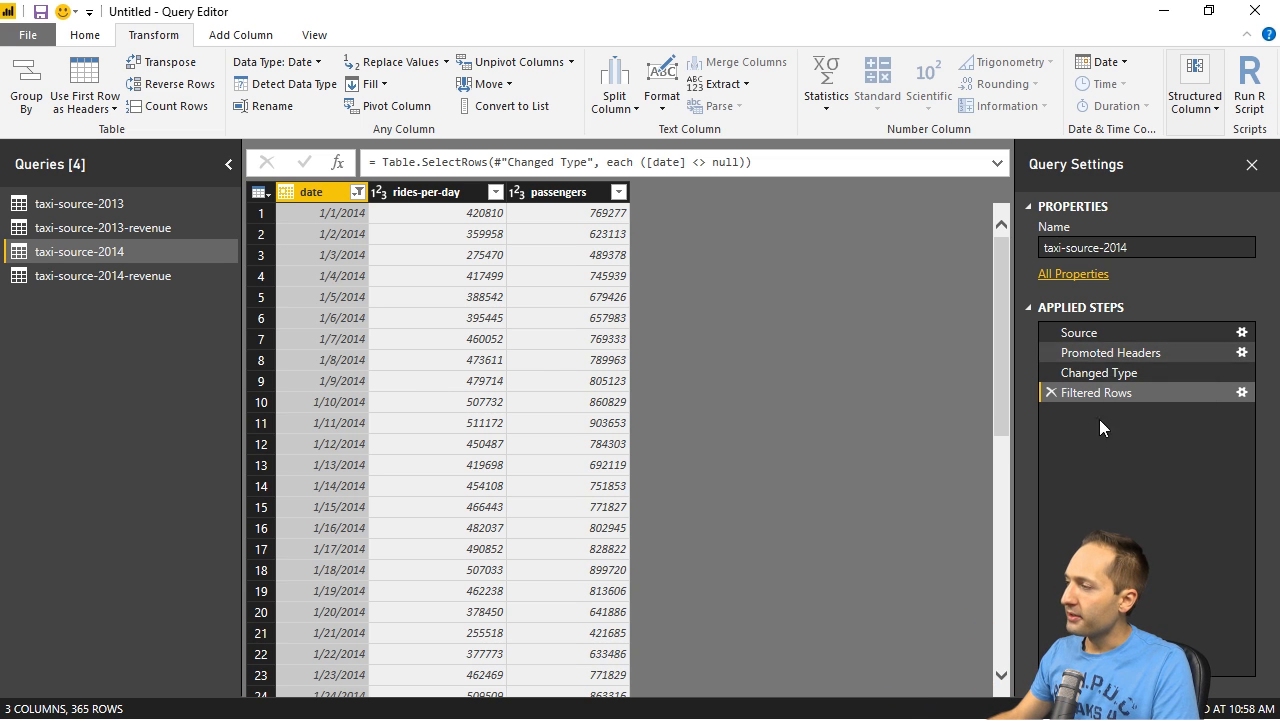
{"action": "left_click", "coordinate": [1049, 394]}
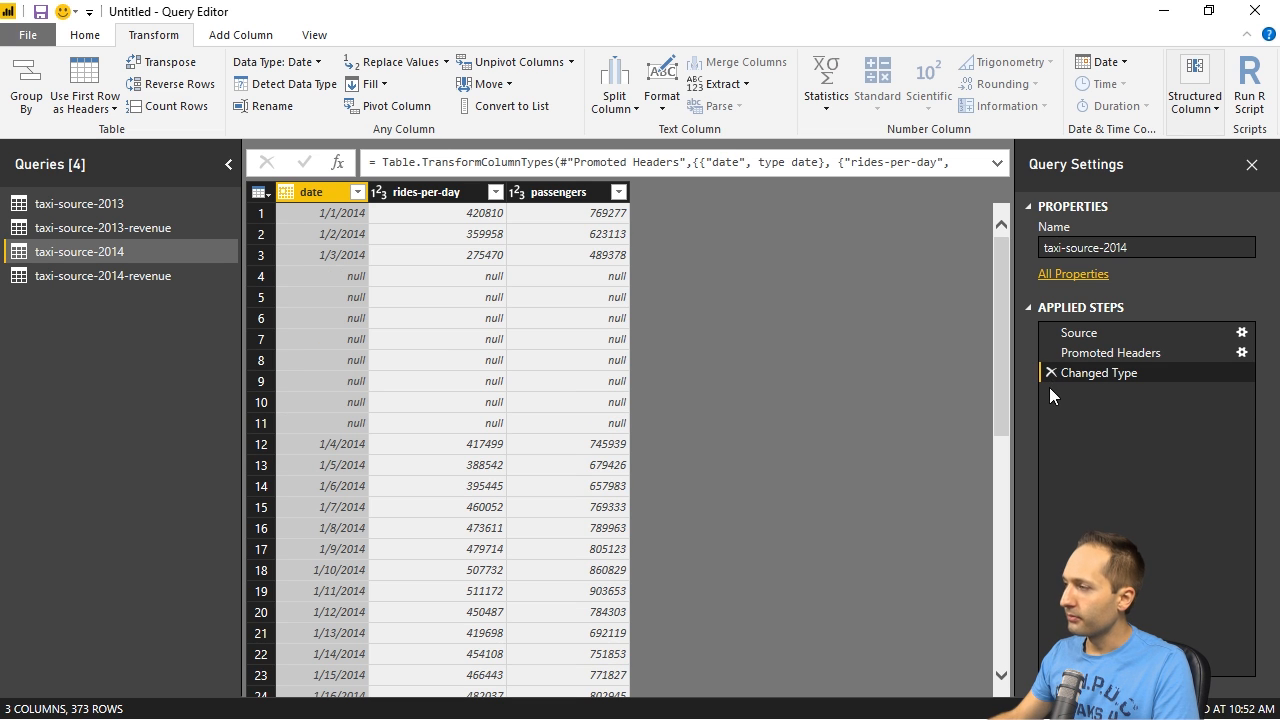
- Exclude the null values from the date column of taxi-source-2014, and check the taxi-source-2014-revenue query
{"action": "left_click", "coordinate": [358, 192]}
{"action": "left_click", "coordinate": [105, 419]}
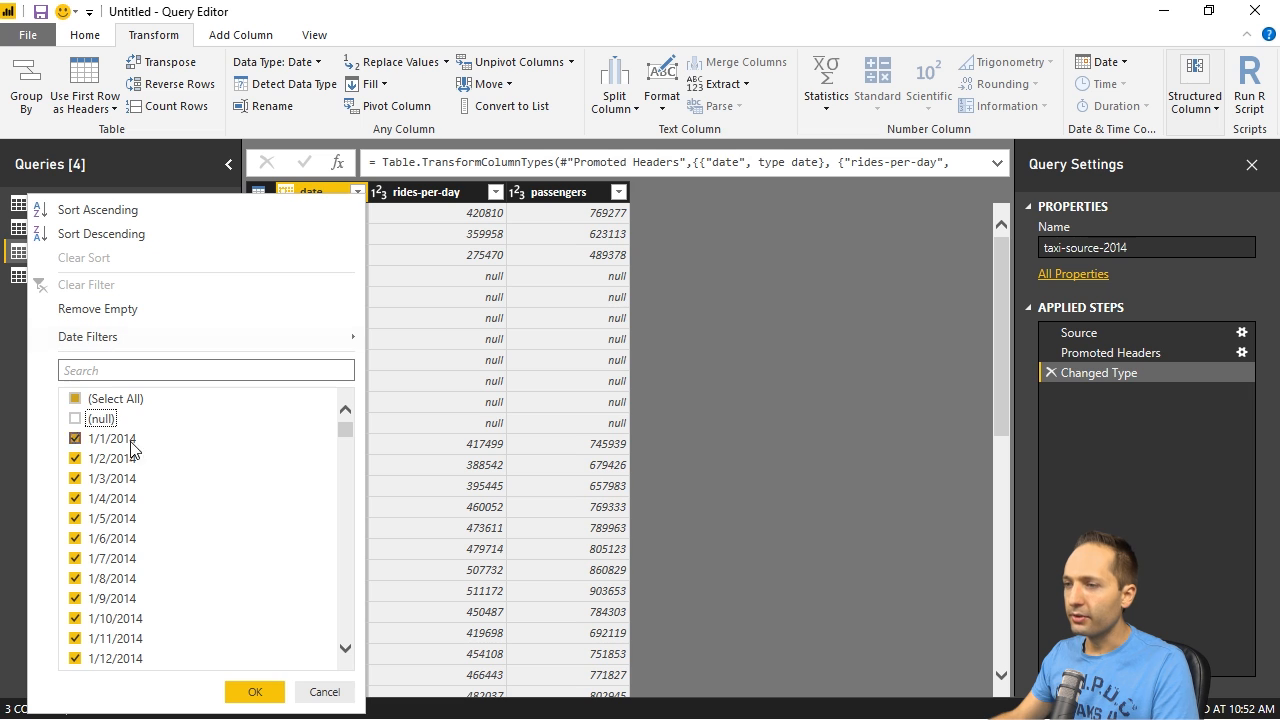
{"action": "left_click", "coordinate": [253, 691]}
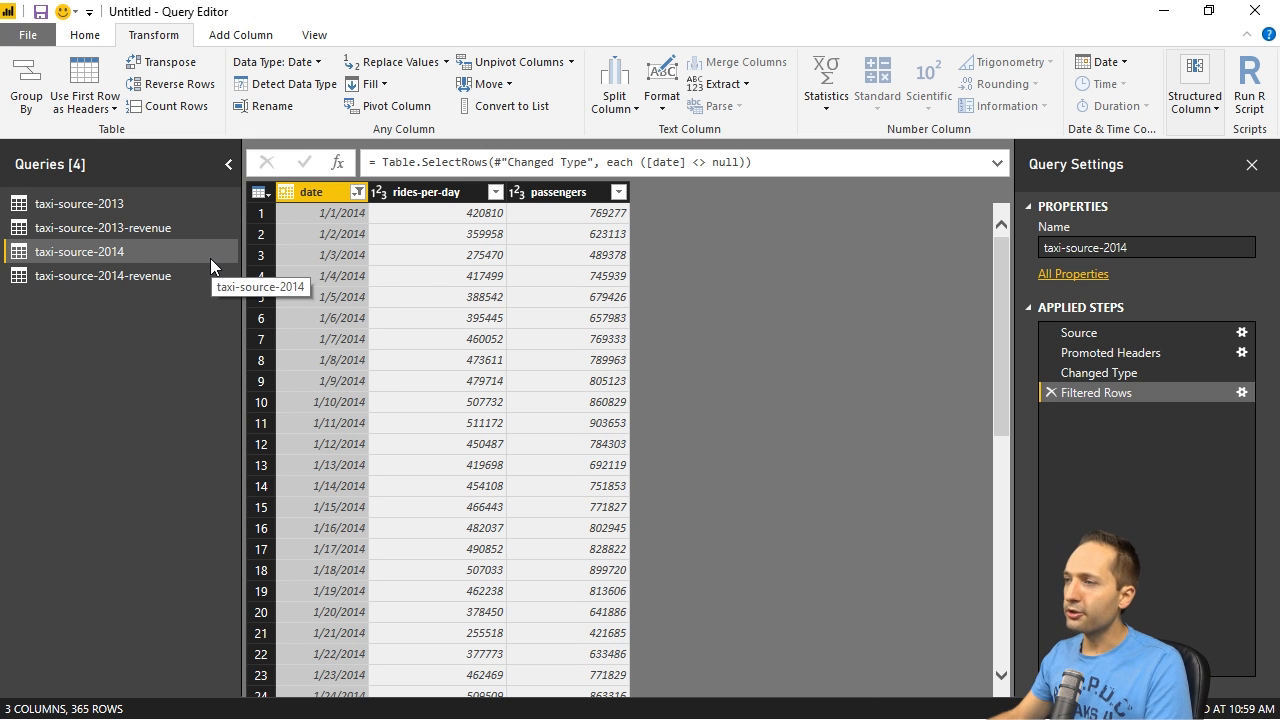
{"action": "left_click", "coordinate": [134, 277]}
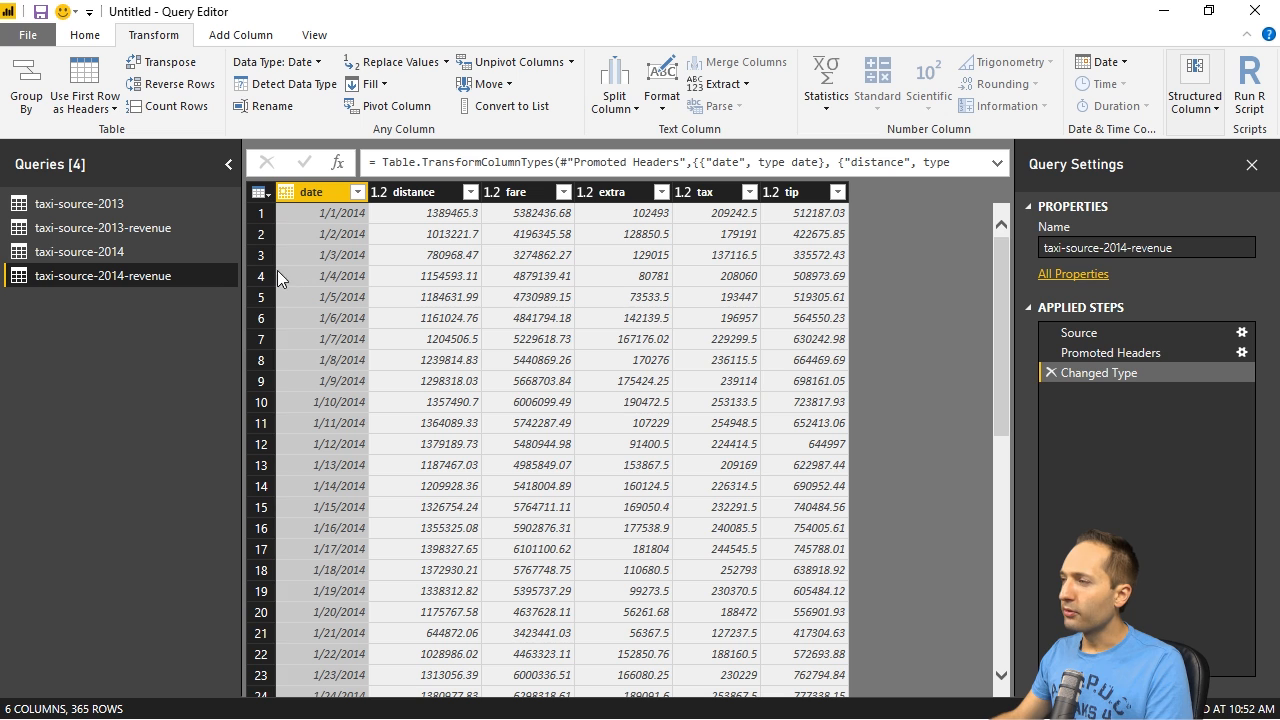
{"action": "left_click", "coordinate": [132, 253]}
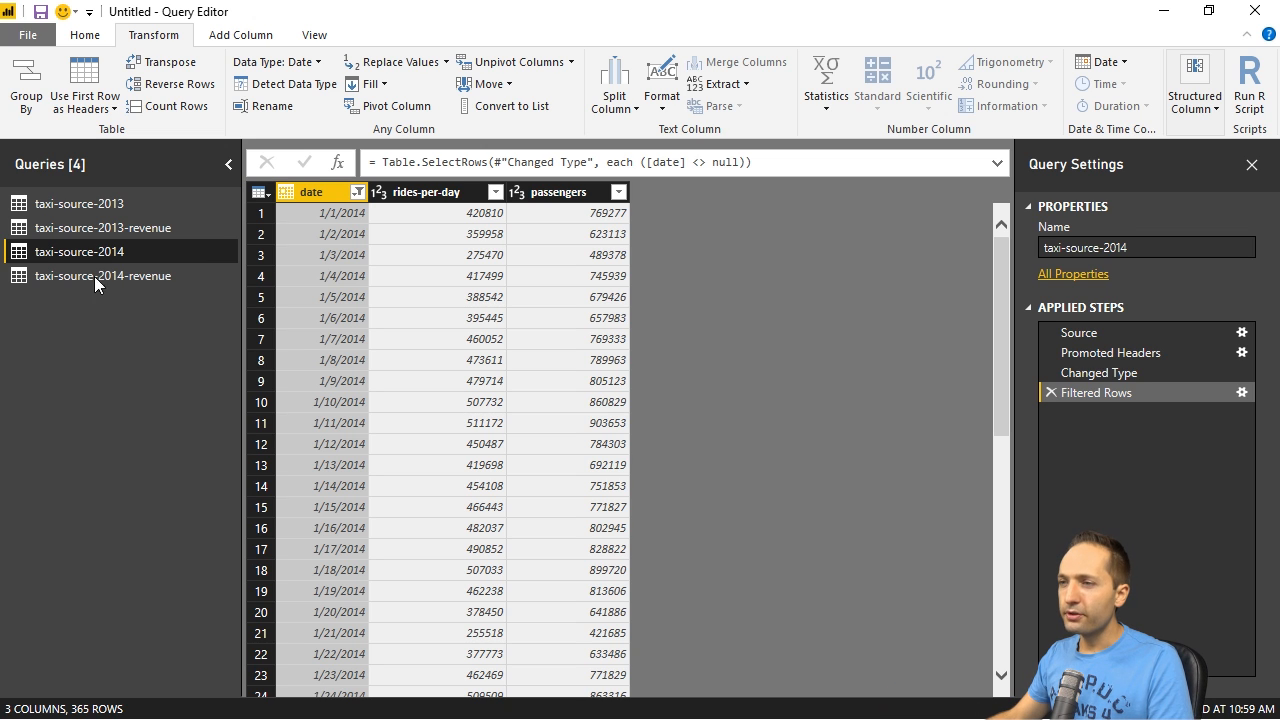
- Create a query group named taxi-rides-passengers
{"action": "right_click", "coordinate": [90, 370]}
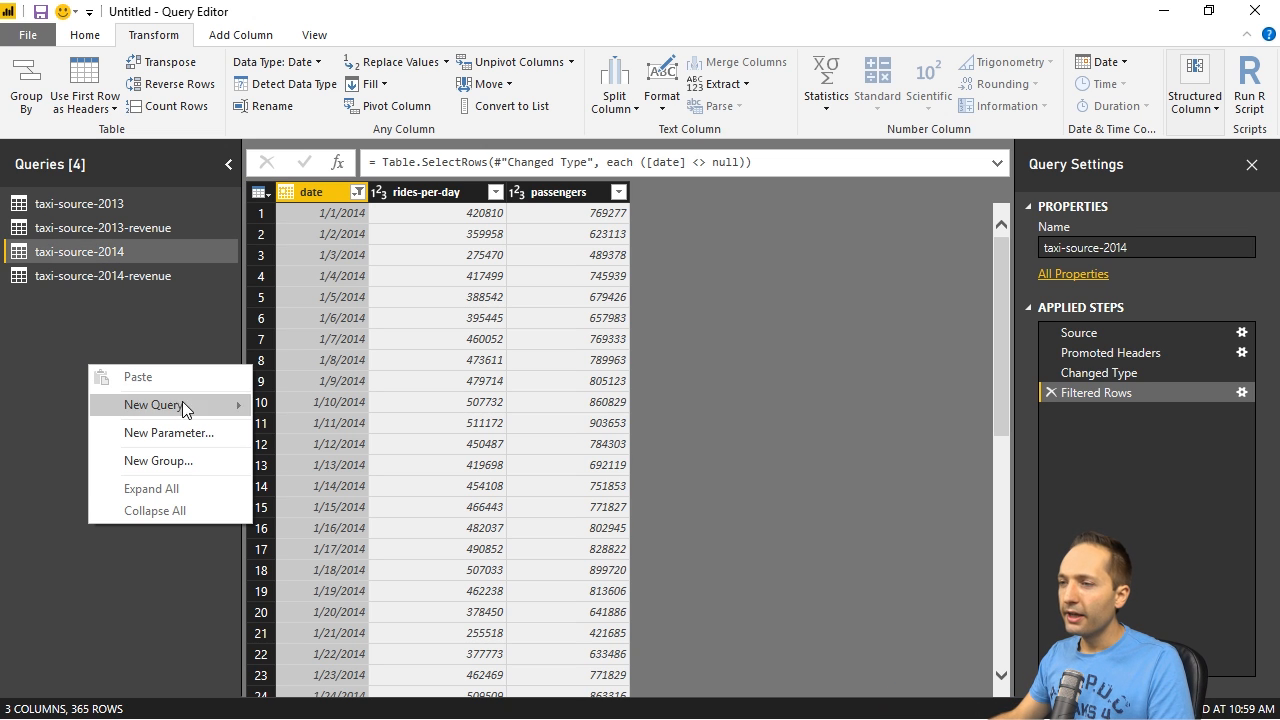
{"action": "left_click", "coordinate": [180, 461]}
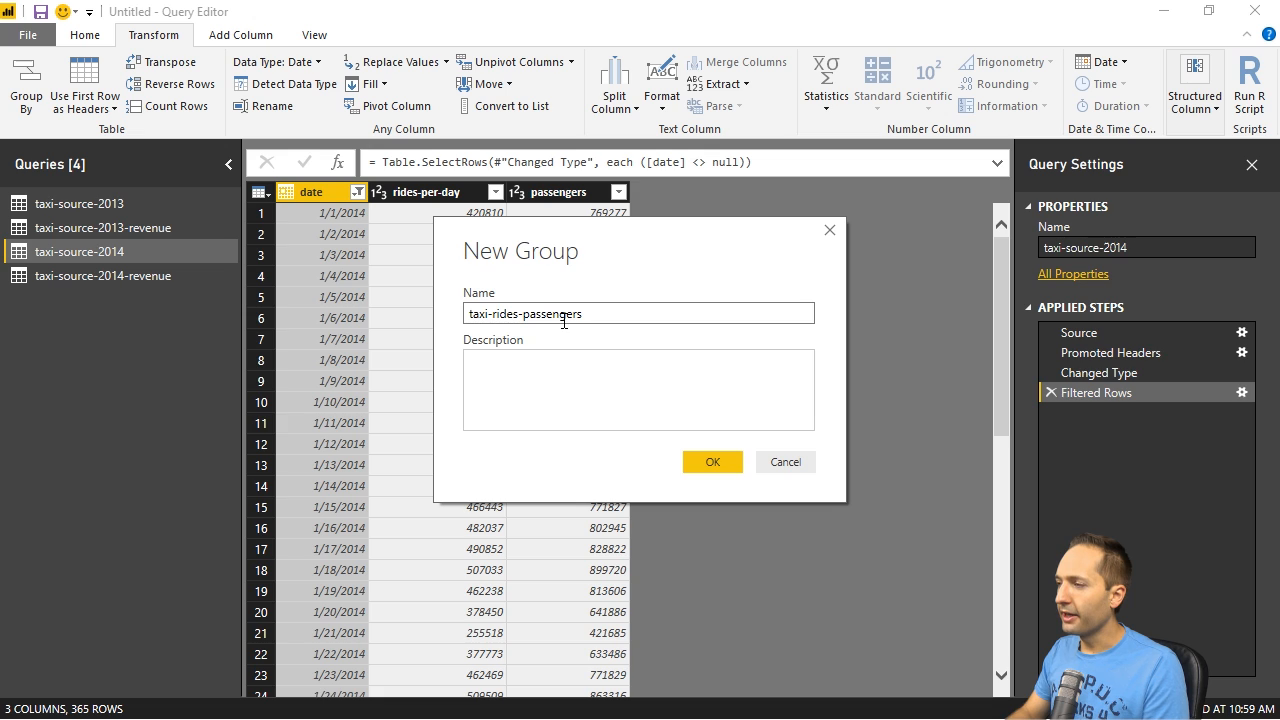
{"action": "key", "text": "Return"}
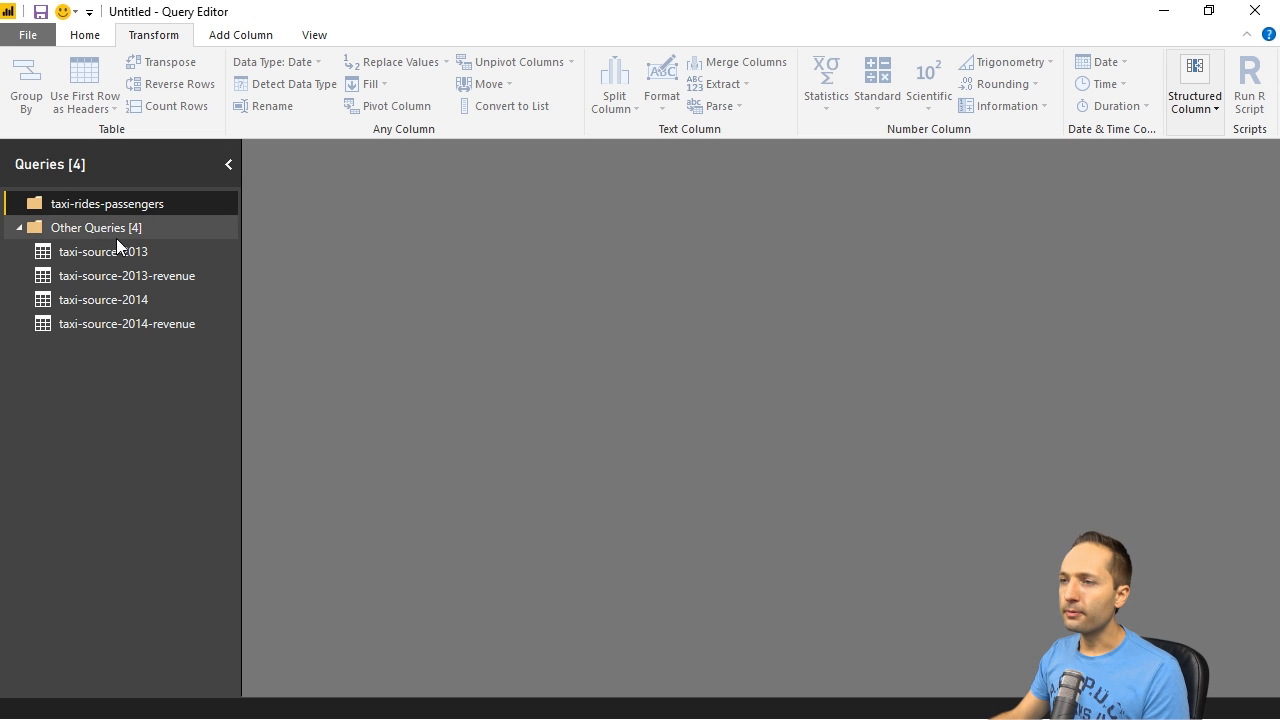
- Move the taxi-source-2013 and taxi-source-2014 queries into the taxi-rides-passengers group
{"action": "left_click", "coordinate": [68, 252]}
{"action": "left_click_drag", "start_coordinate": [70, 252], "coordinate": [108, 203]}
{"action": "left_click", "coordinate": [70, 299]}
{"action": "left_click_drag", "start_coordinate": [70, 299], "coordinate": [105, 203]}
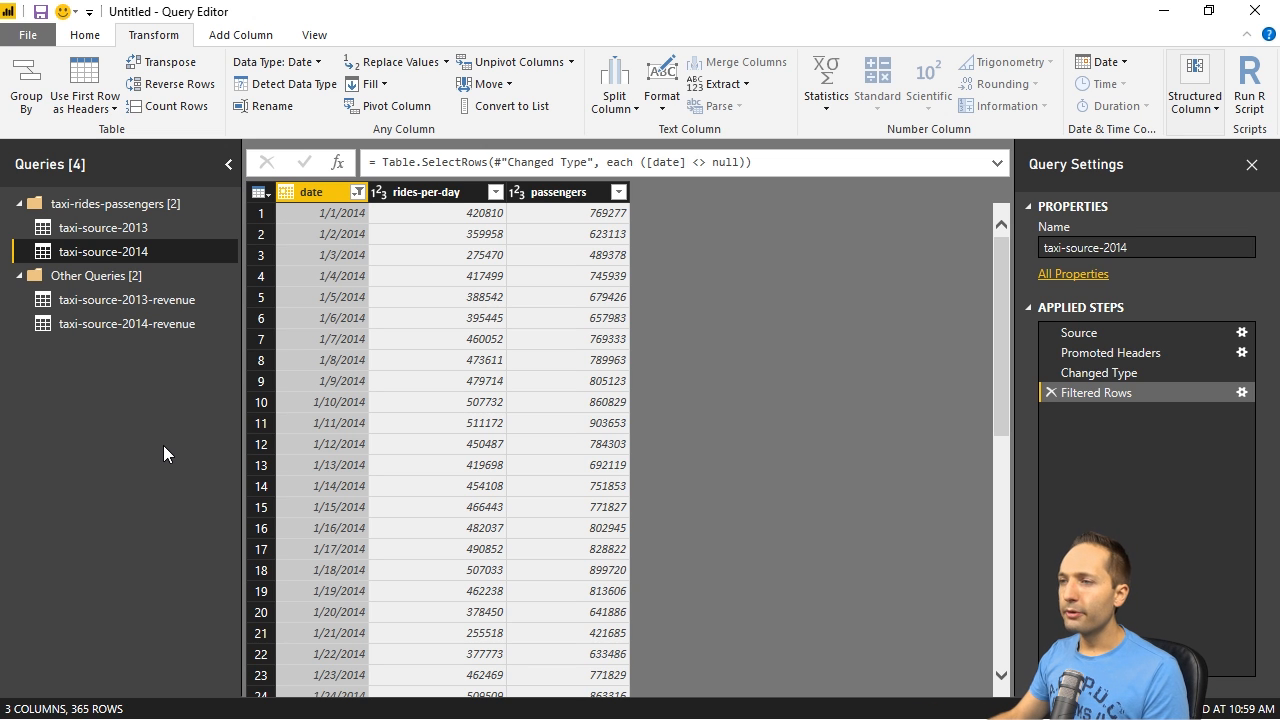
- Create a second query group named taxi-revenue
{"action": "right_click", "coordinate": [101, 409]}
{"action": "left_click", "coordinate": [191, 504]}
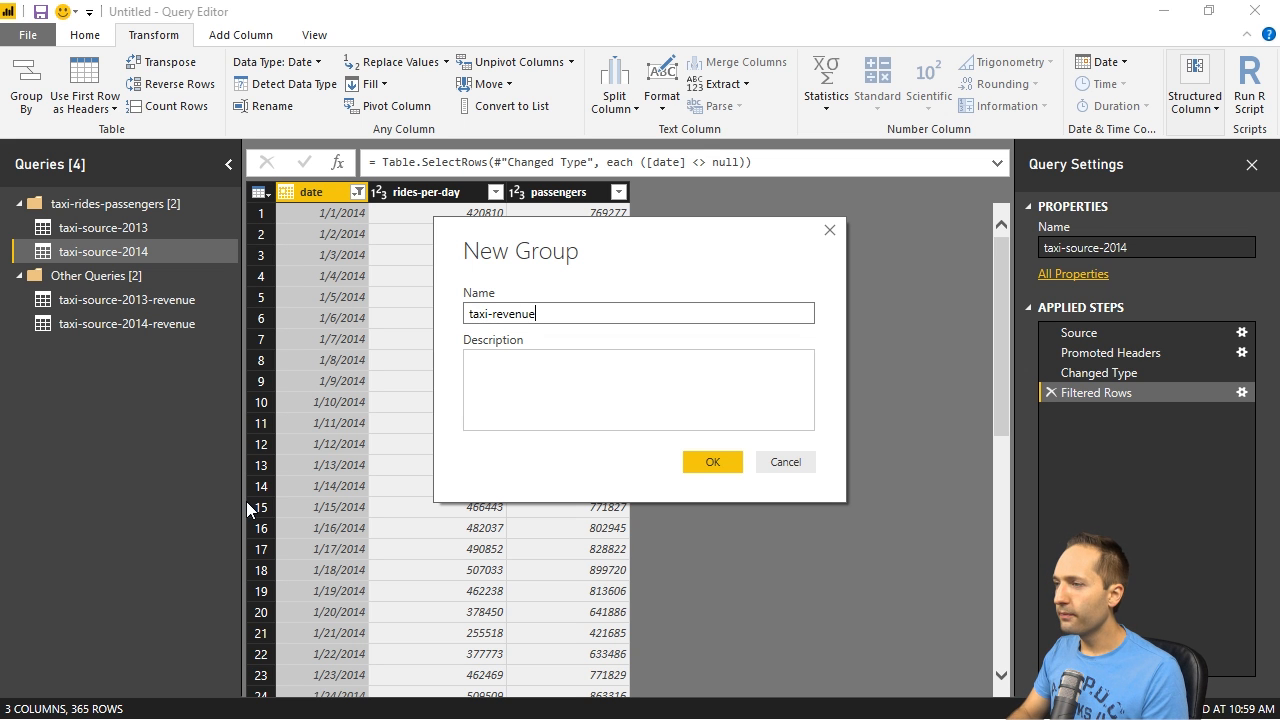
{"action": "key", "text": "Return"}
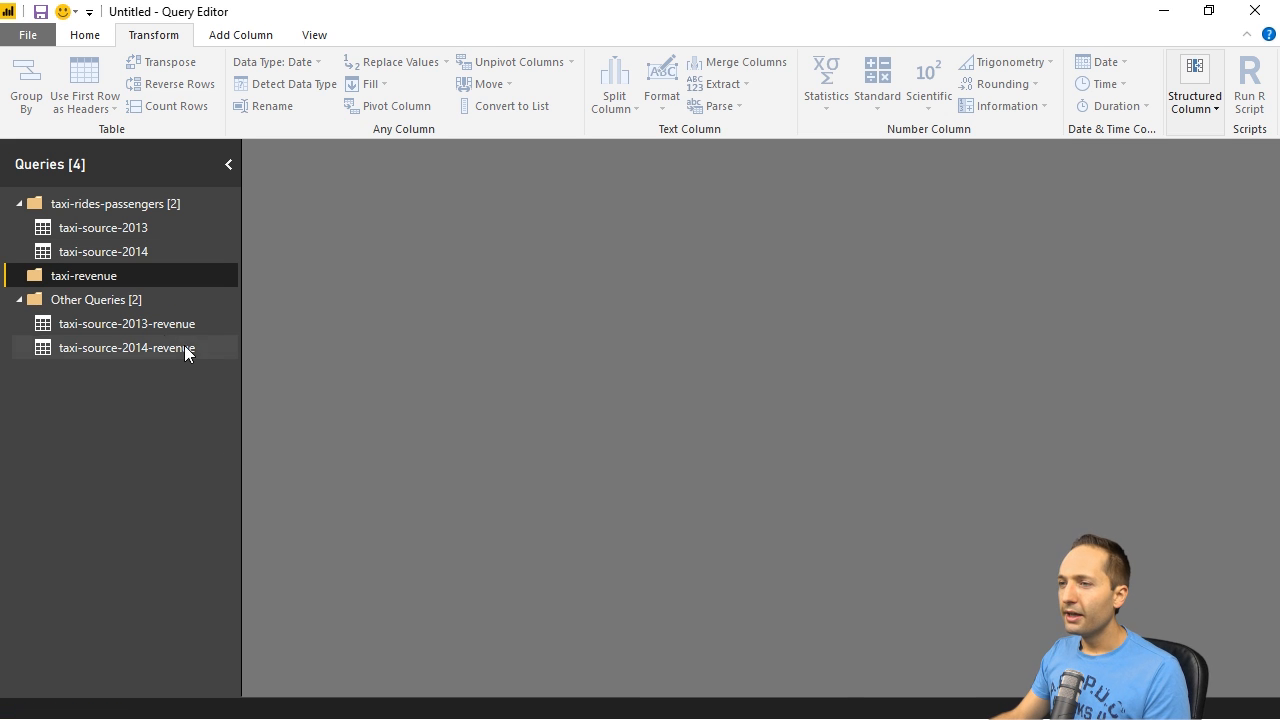
- Move the taxi-source-2013-revenue and taxi-source-2014-revenue queries into the taxi-revenue group
{"action": "left_click", "coordinate": [156, 331]}
{"action": "left_click", "coordinate": [120, 352], "text": "ctrl"}
{"action": "left_click_drag", "start_coordinate": [115, 326], "coordinate": [110, 277]}
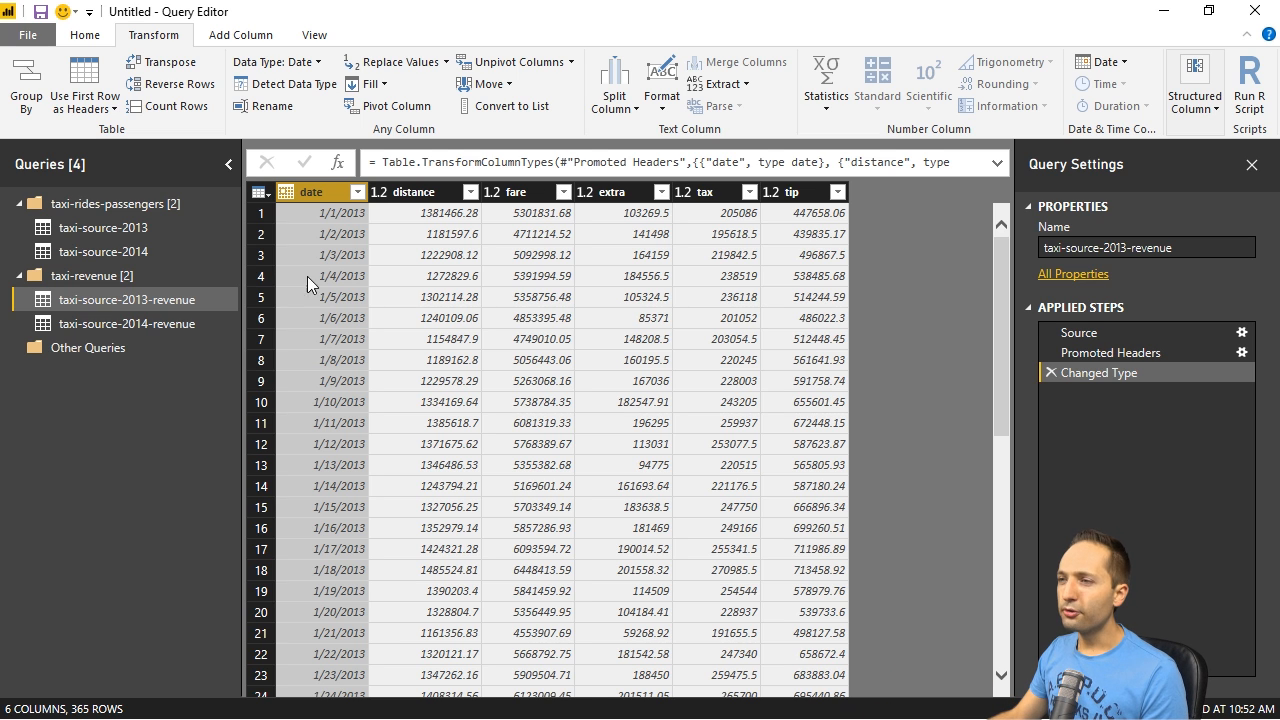
- Compare the columns of the 2013 and 2014 ride queries with those of their matching revenue queries
{"action": "left_click", "coordinate": [143, 229]}
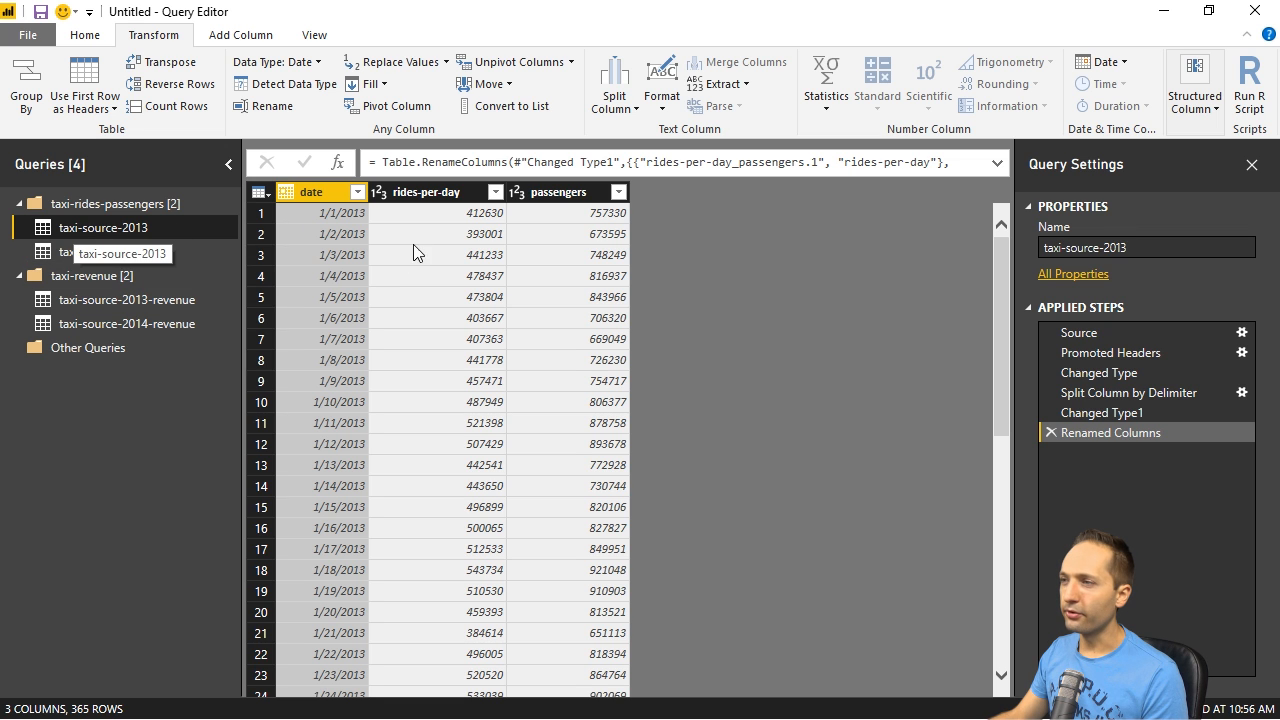
{"action": "left_click", "coordinate": [120, 303]}
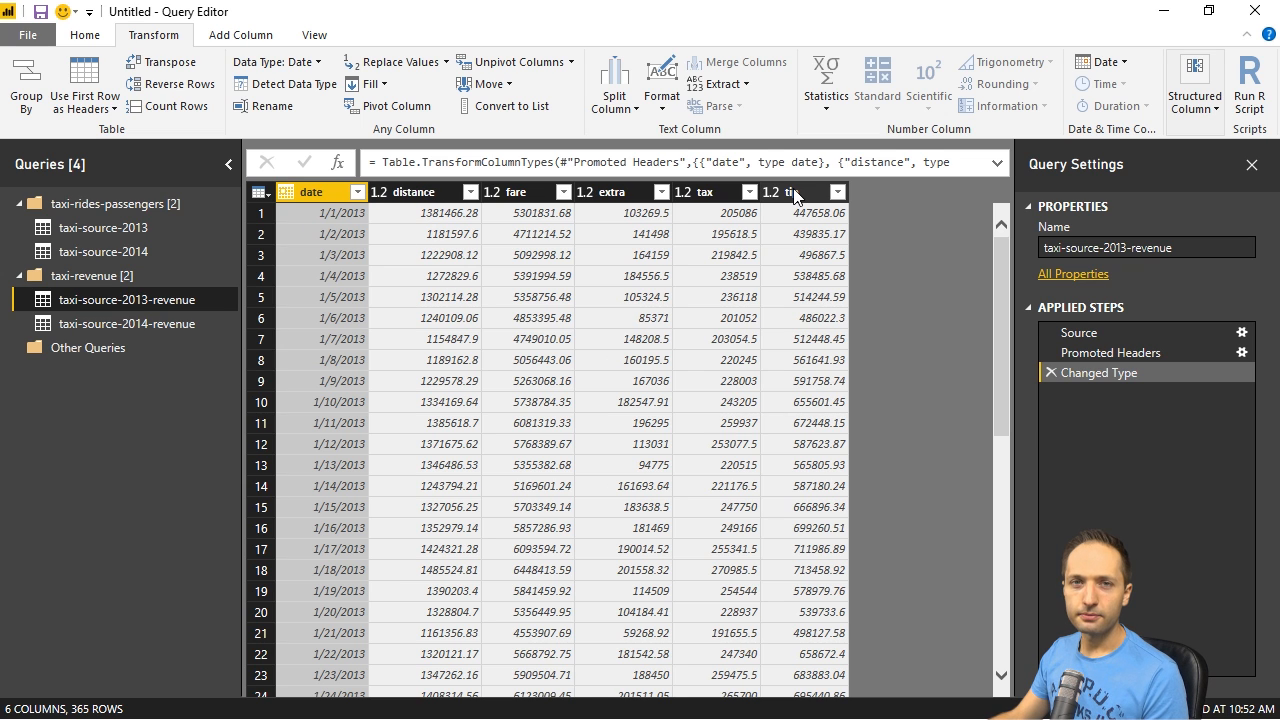
{"action": "left_click", "coordinate": [152, 250]}
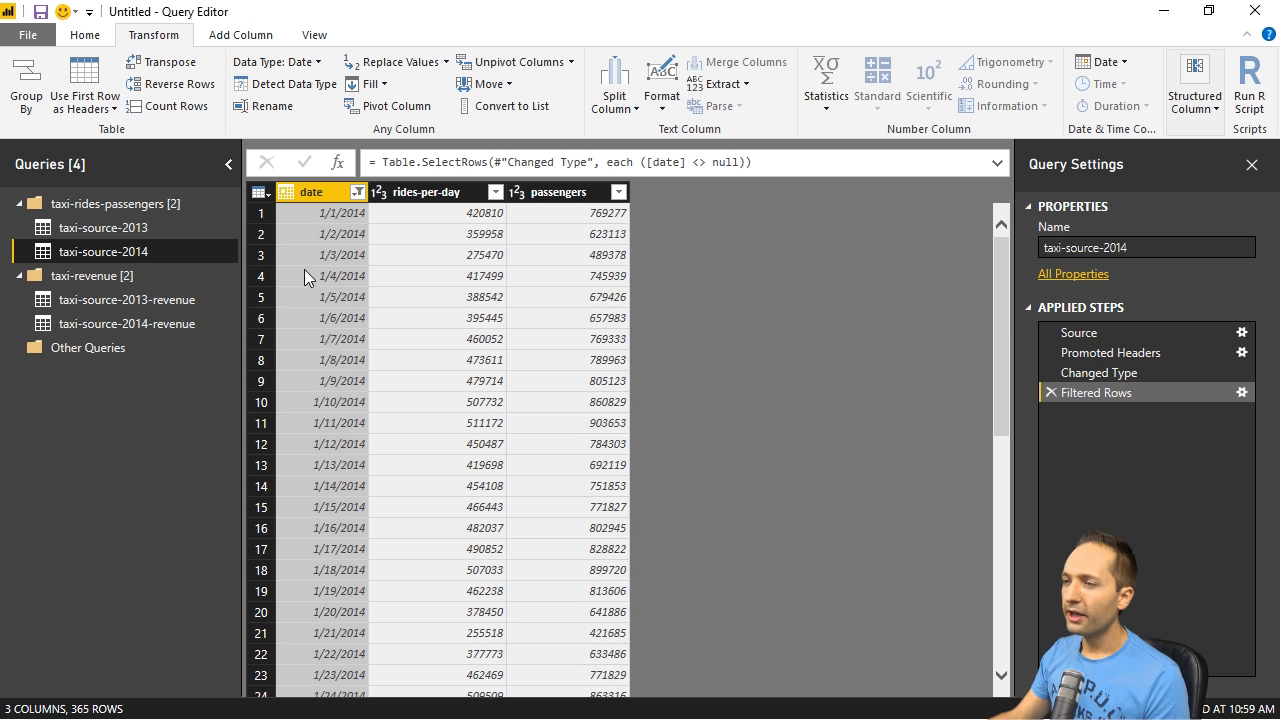
{"action": "left_click", "coordinate": [155, 324]}
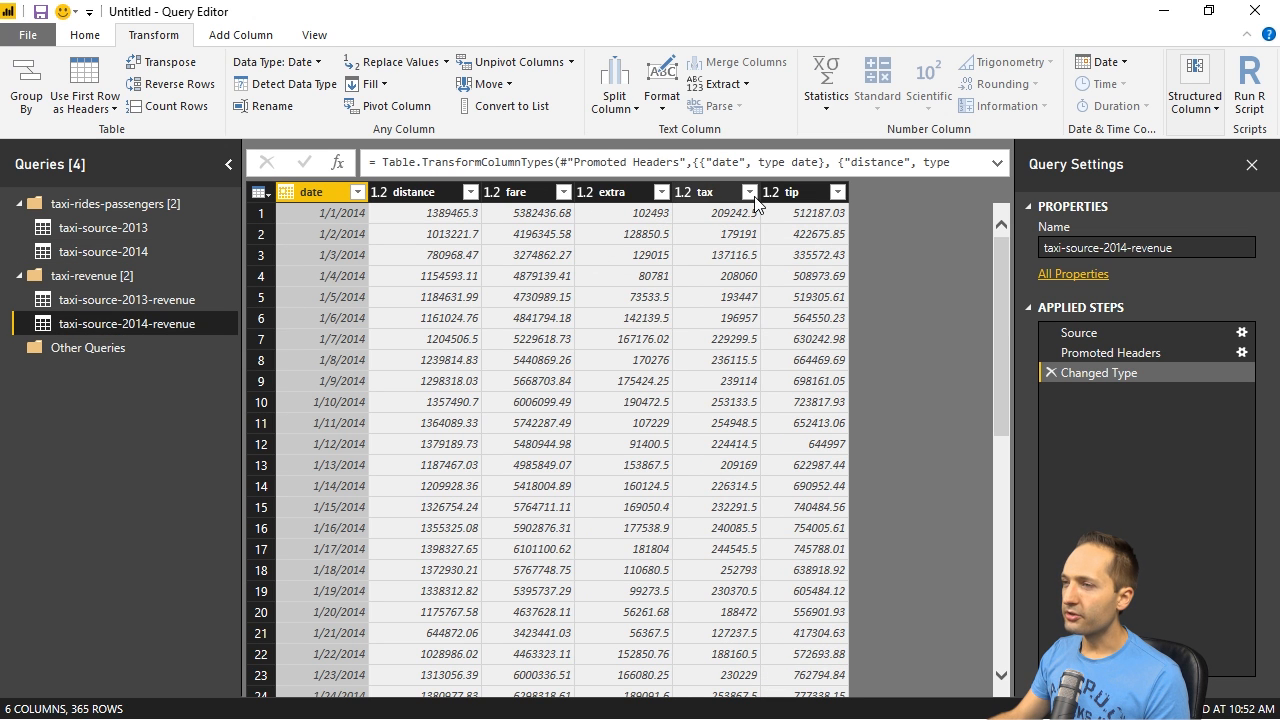
{"action": "left_click", "coordinate": [91, 251]}
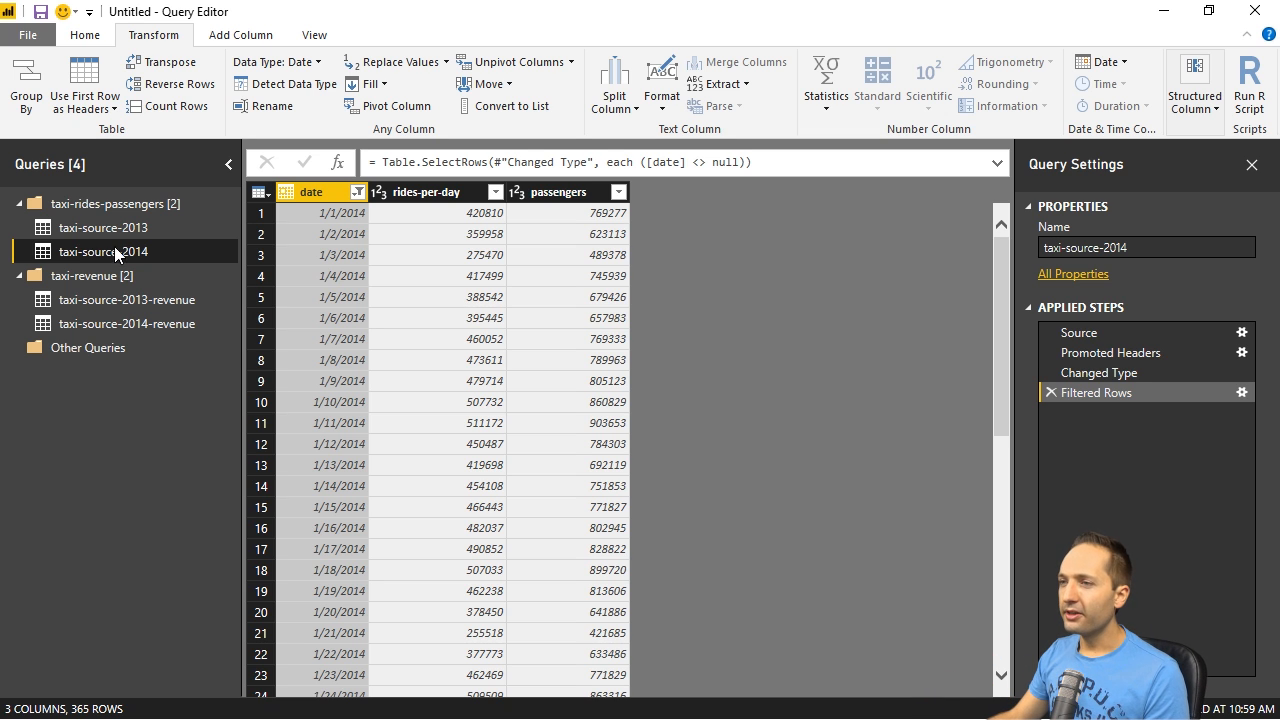
- Merge taxi-source-2013 with taxi-source-2013-revenue, matching their date columns with a Left Outer join
{"action": "left_click", "coordinate": [105, 233]}
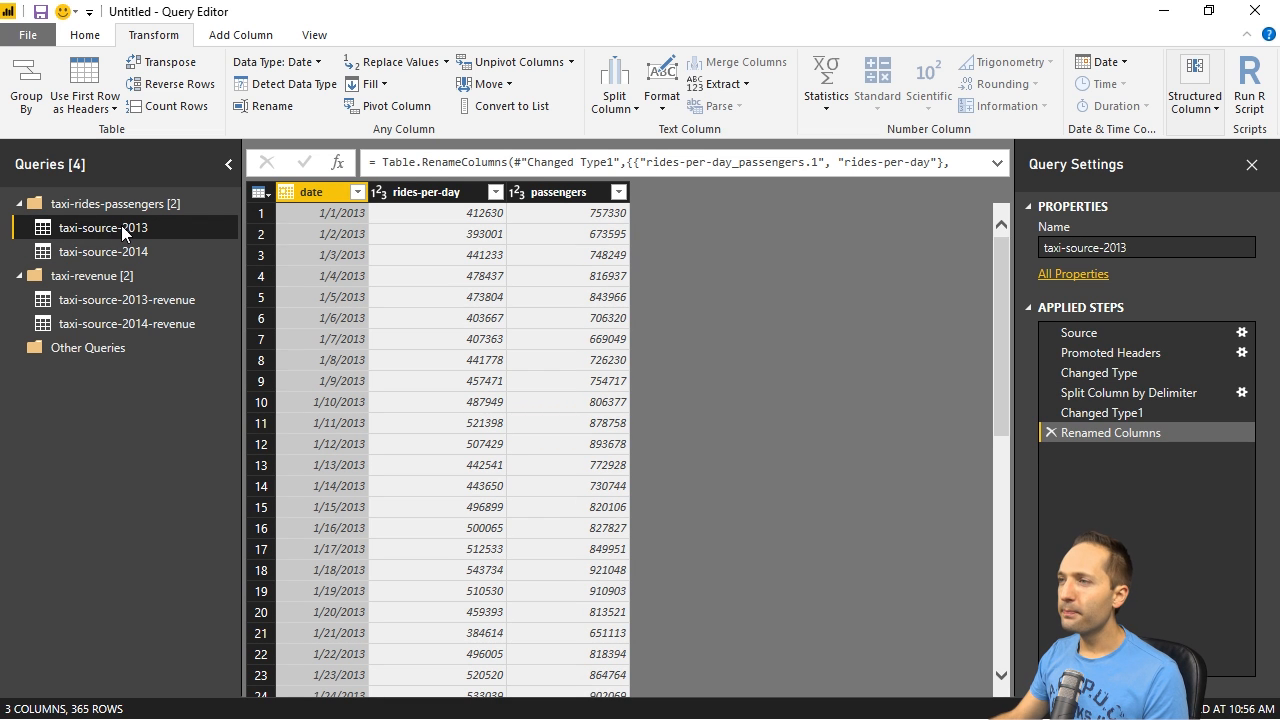
{"action": "left_click", "coordinate": [73, 34]}
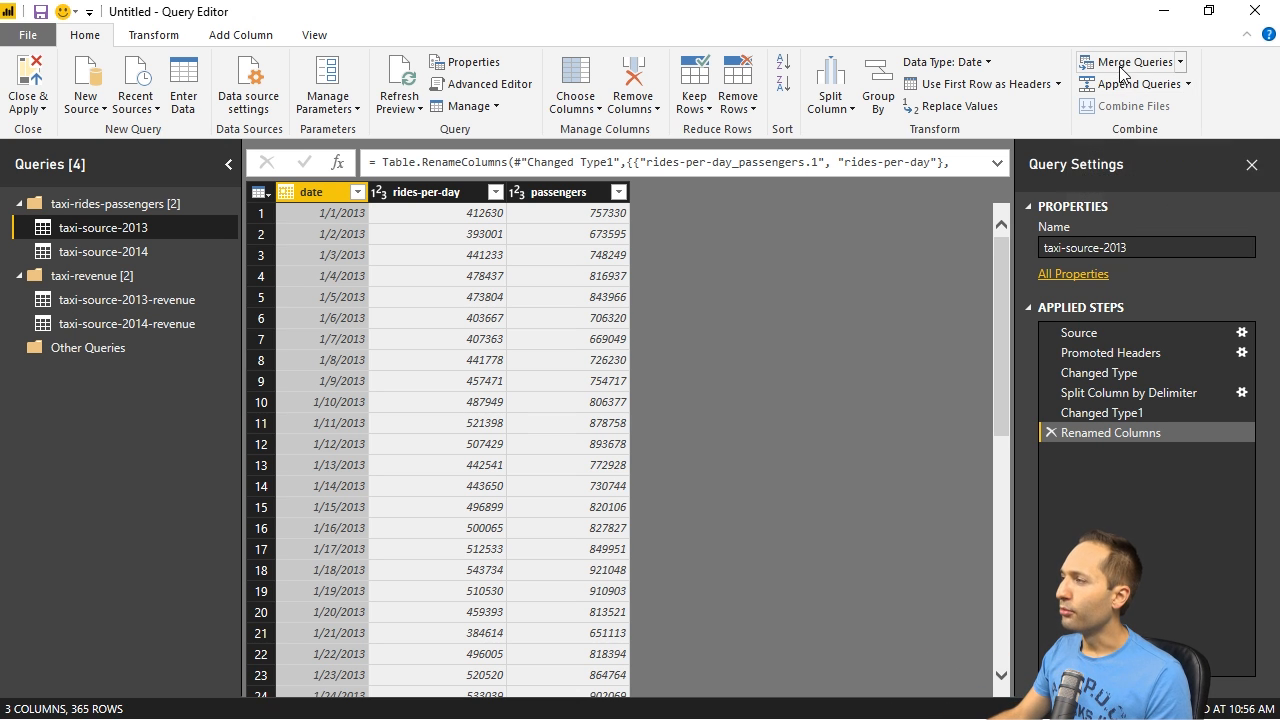
{"action": "left_click", "coordinate": [1120, 68]}
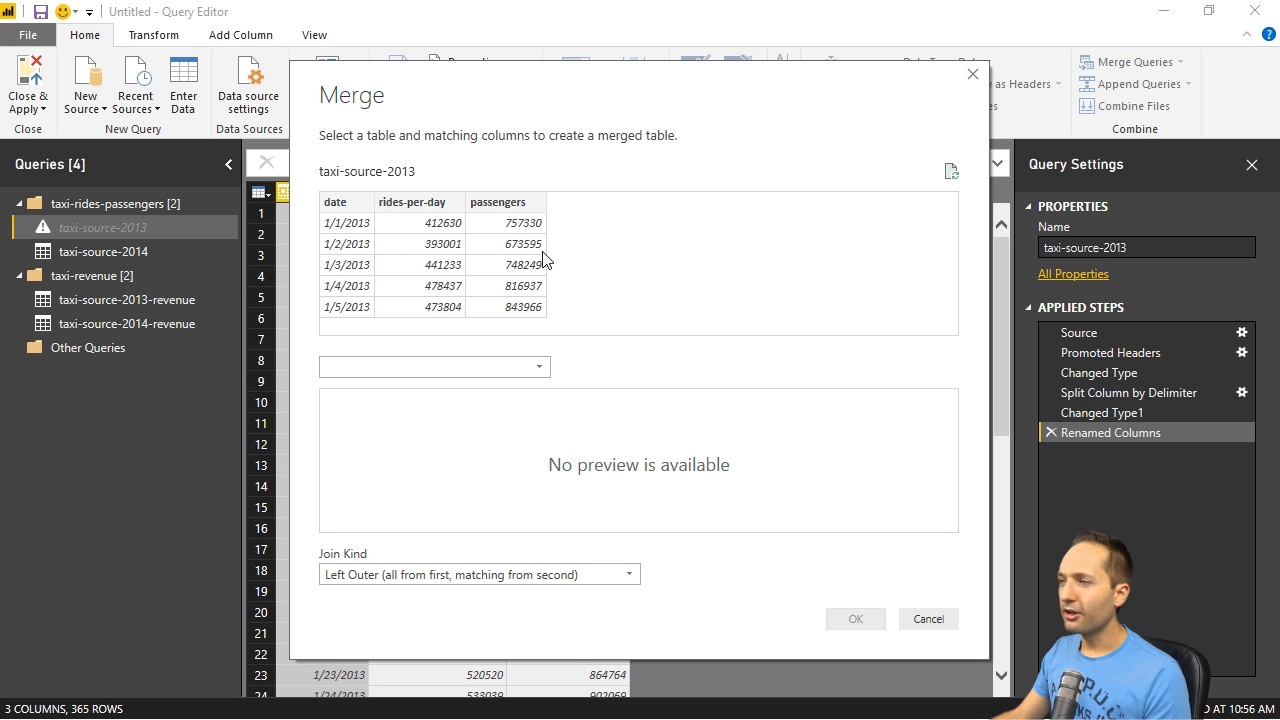
{"action": "left_click", "coordinate": [541, 372]}
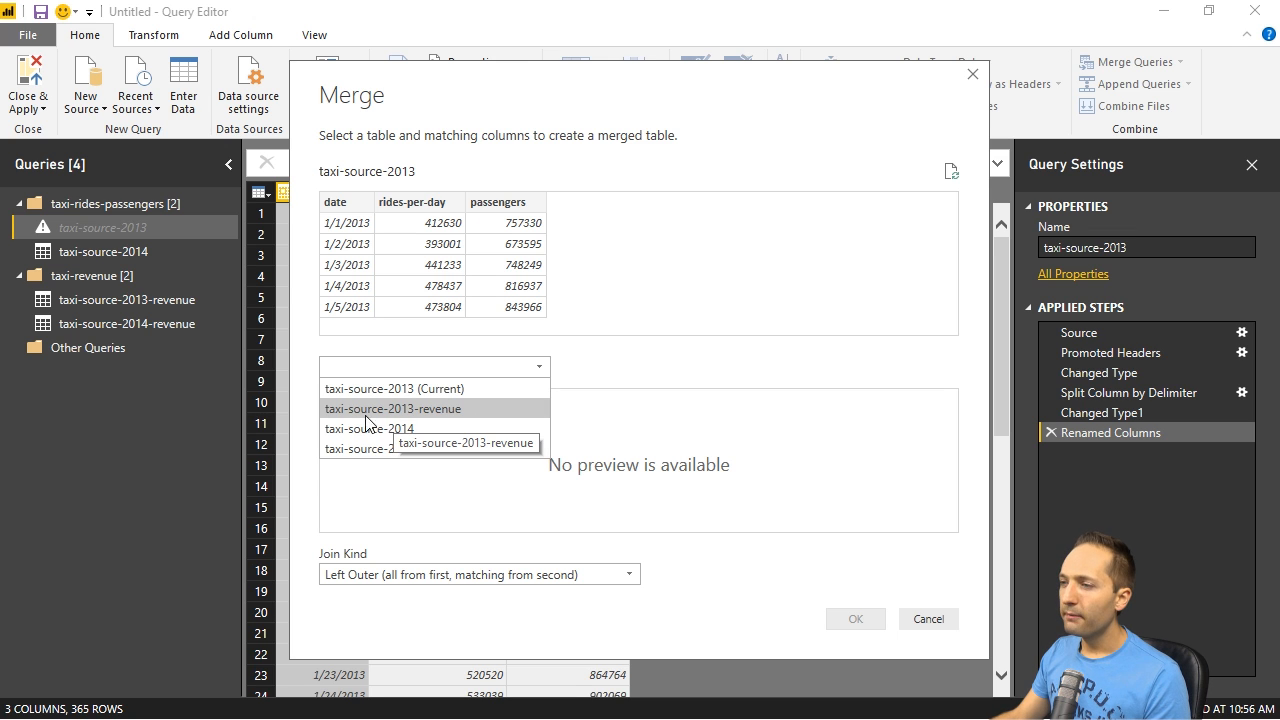
{"action": "left_click", "coordinate": [399, 412]}
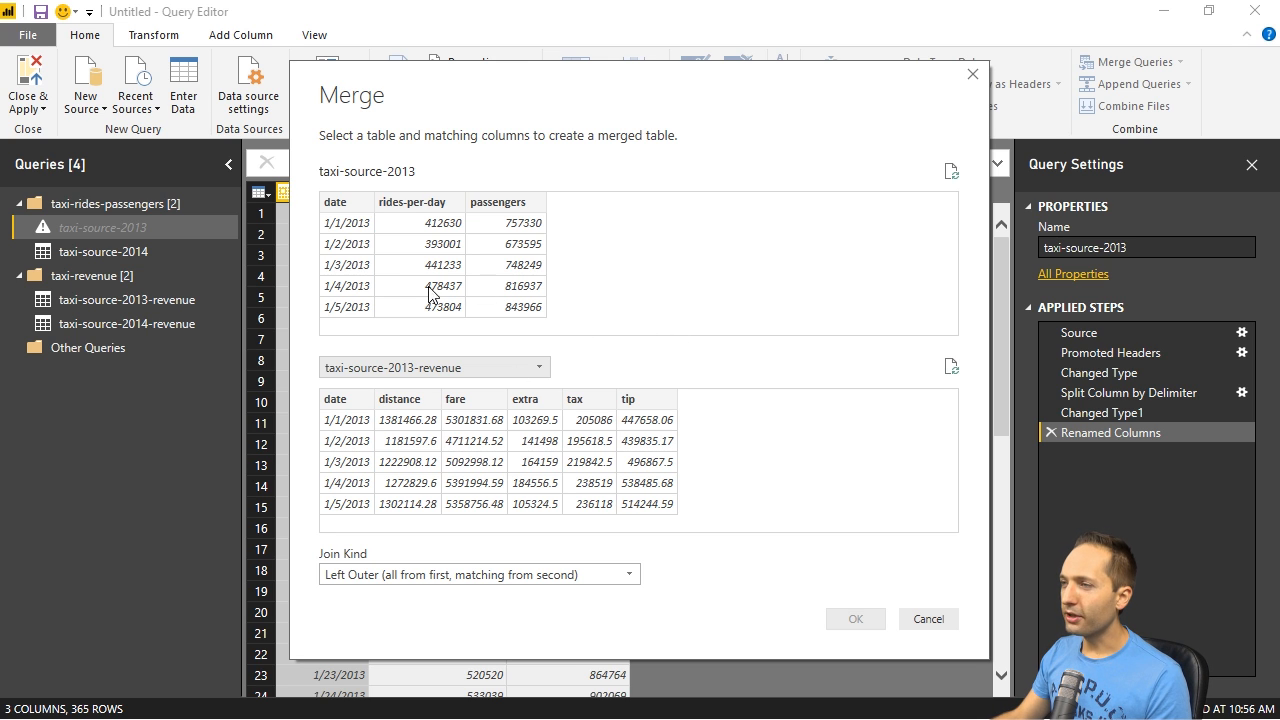
{"action": "left_click", "coordinate": [340, 203]}
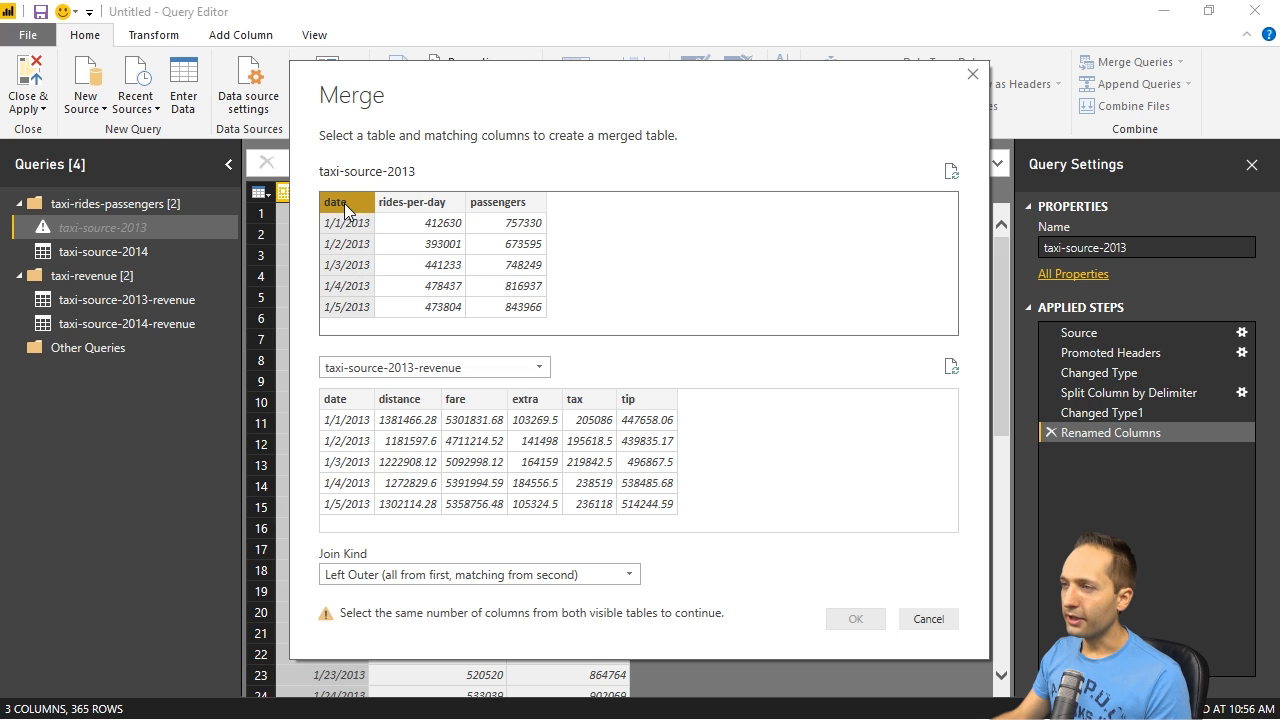
{"action": "left_click", "coordinate": [352, 401]}
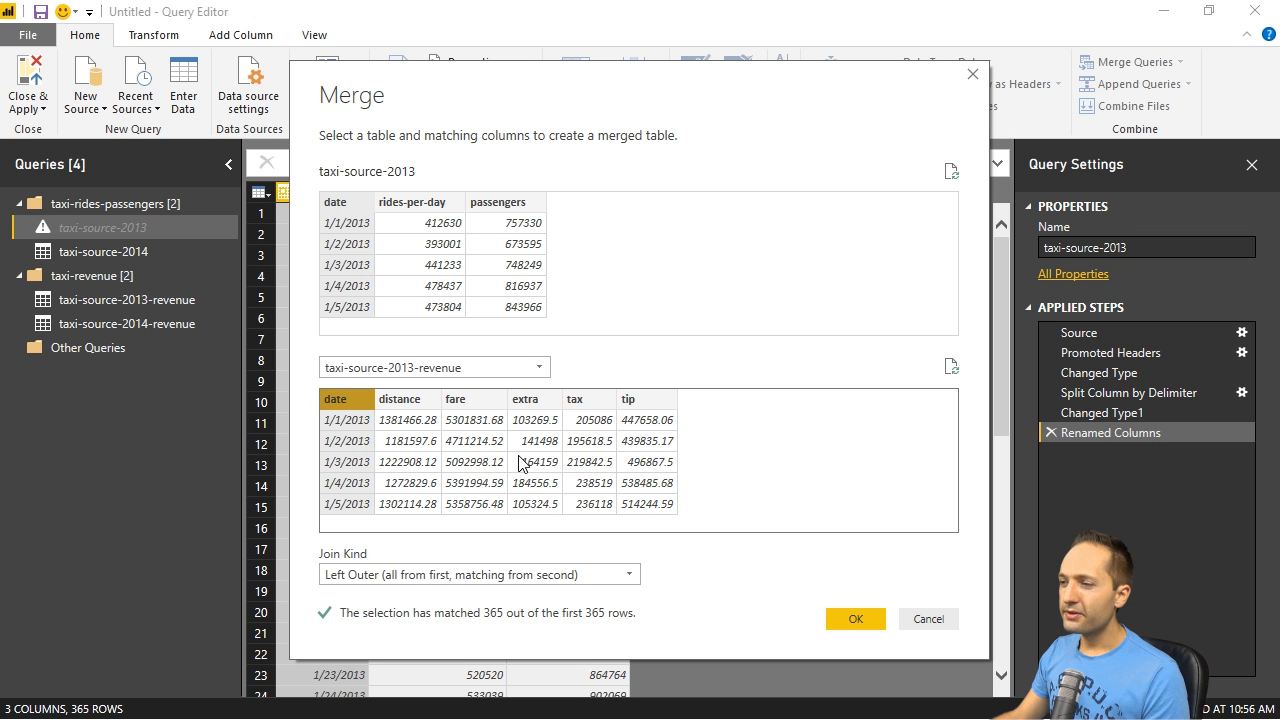
{"action": "left_click", "coordinate": [851, 620]}
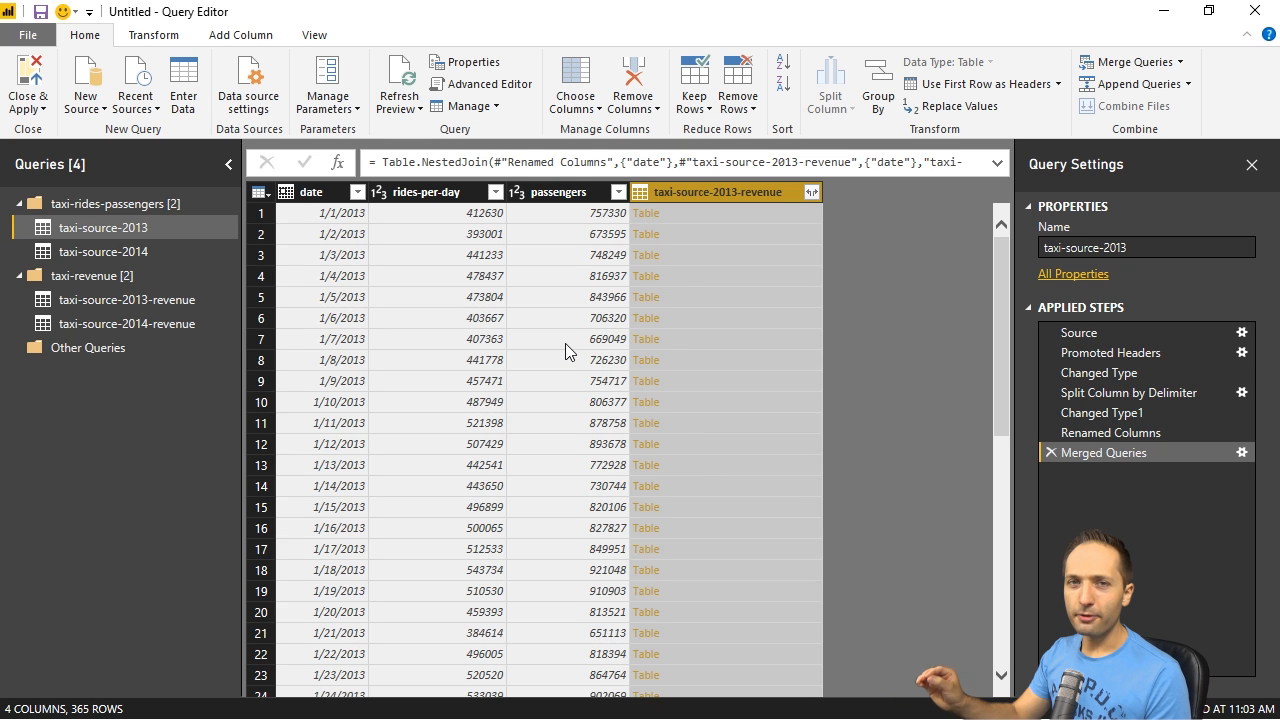
- Expand the taxi-source-2013-revenue column into all its fields except date, without using the original column name as prefix
{"action": "left_click", "coordinate": [811, 192]}
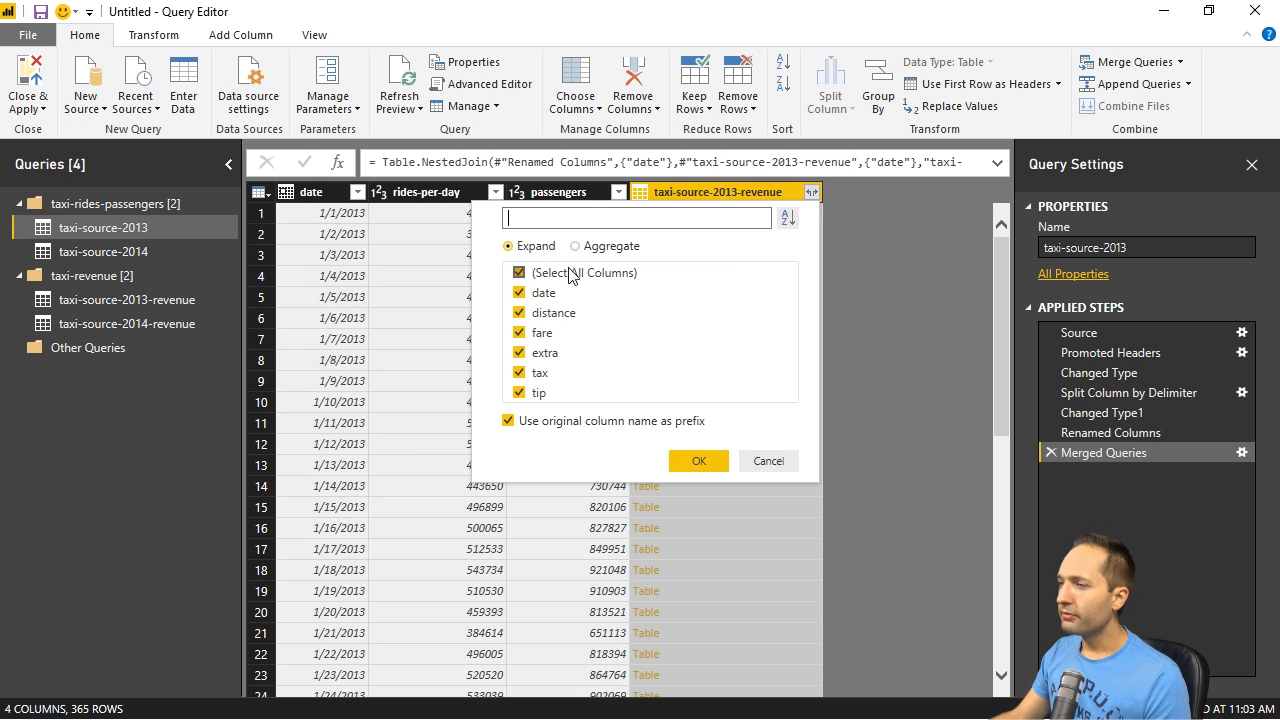
{"action": "left_click", "coordinate": [519, 293]}
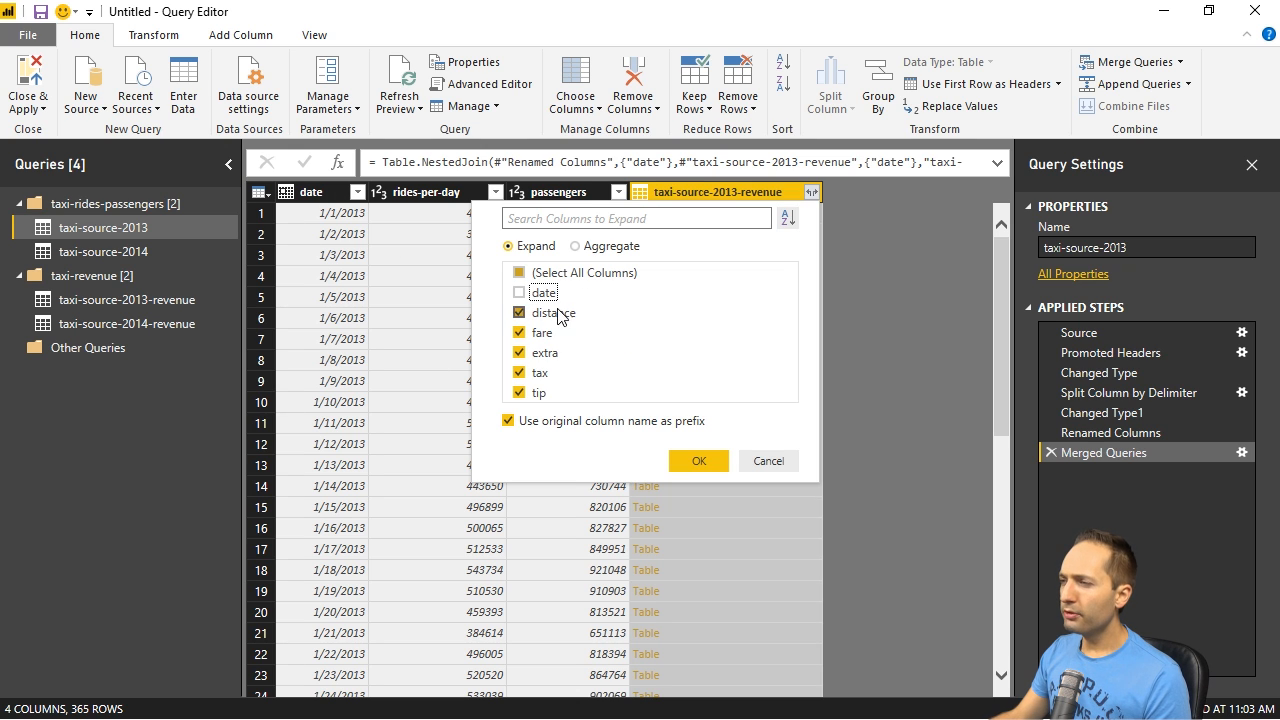
{"action": "left_click", "coordinate": [508, 421]}
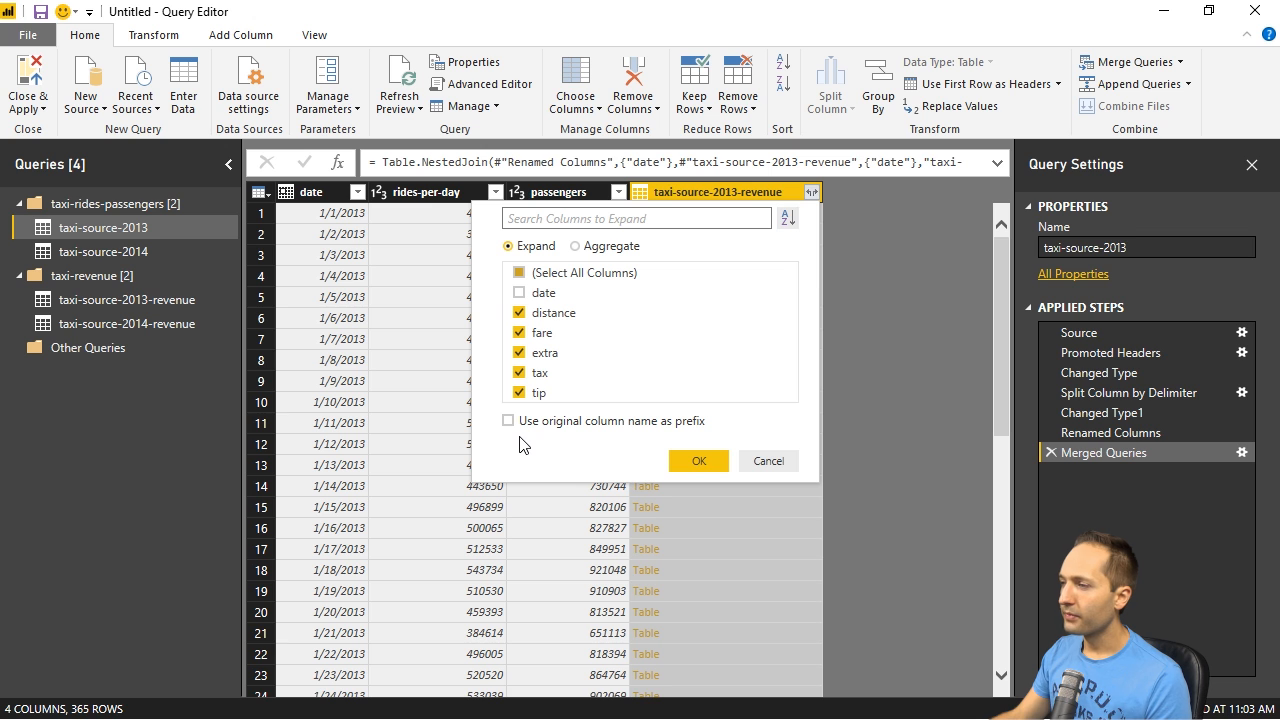
{"action": "left_click", "coordinate": [690, 463]}
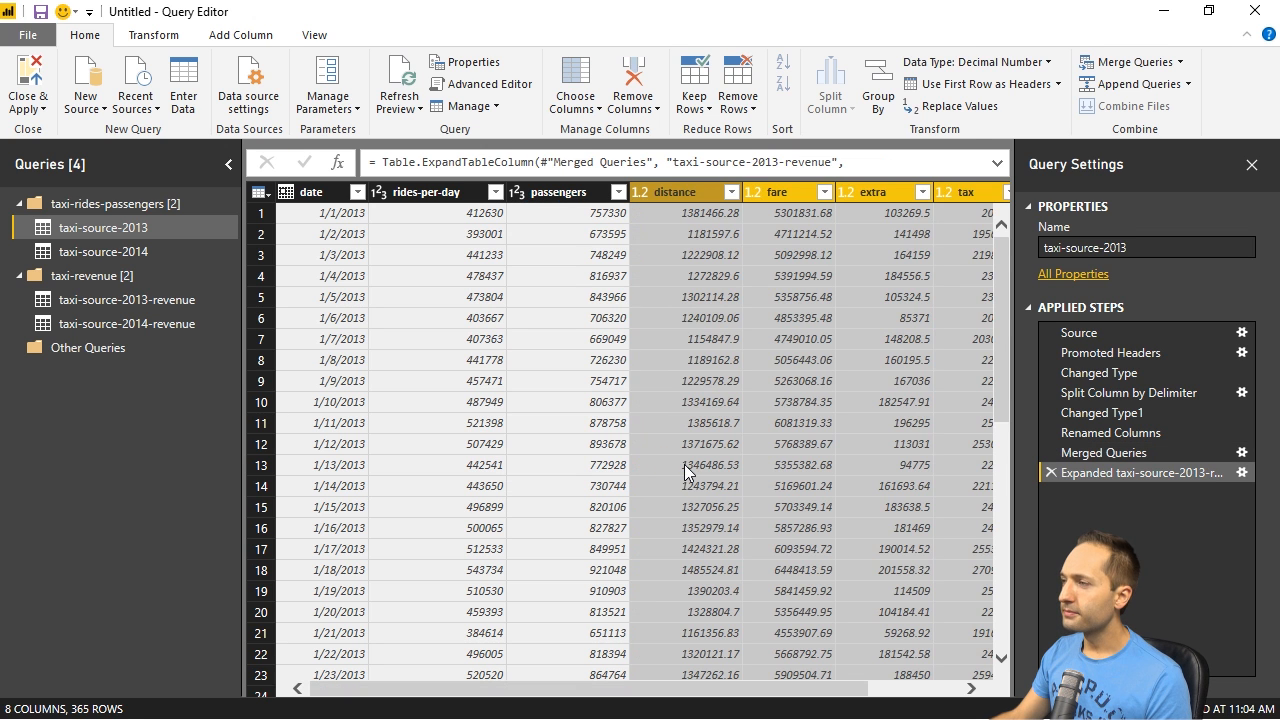
{"action": "left_click_drag", "start_coordinate": [665, 688], "coordinate": [543, 523]}
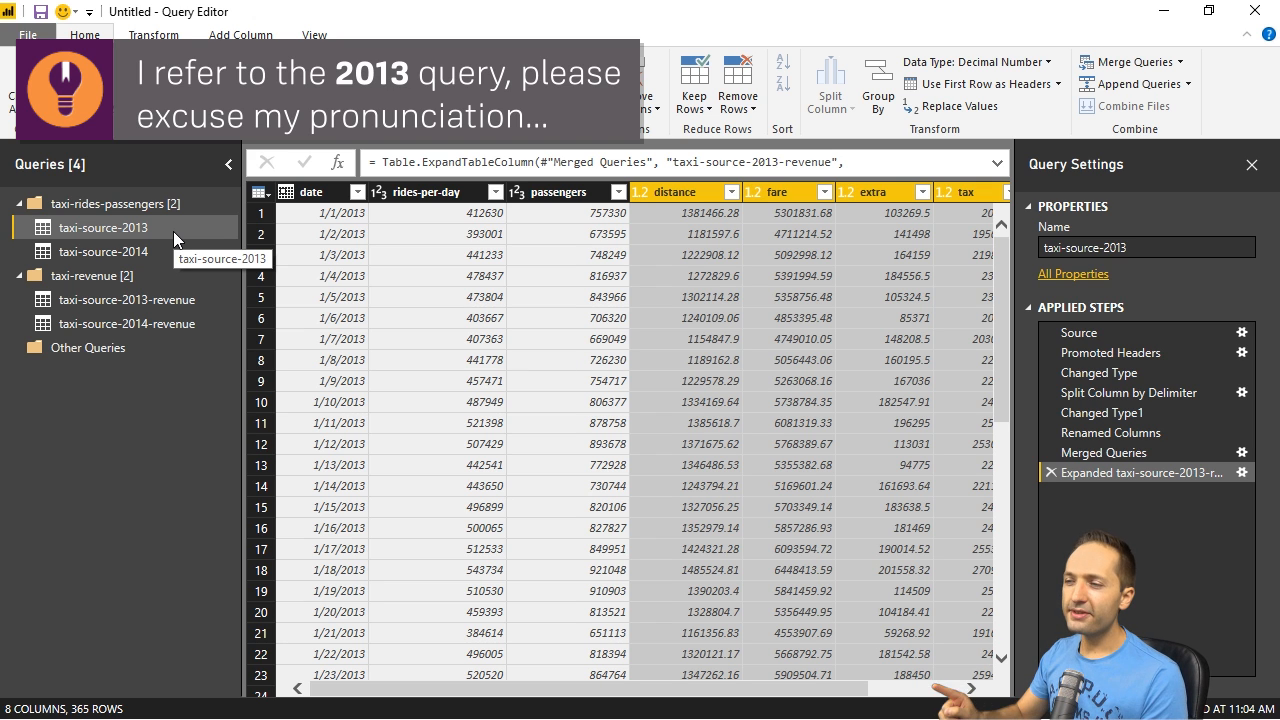
- Merge taxi-source-2014 with taxi-source-2014-revenue, matching their date columns with a Left Outer join
{"action": "left_click", "coordinate": [137, 249]}
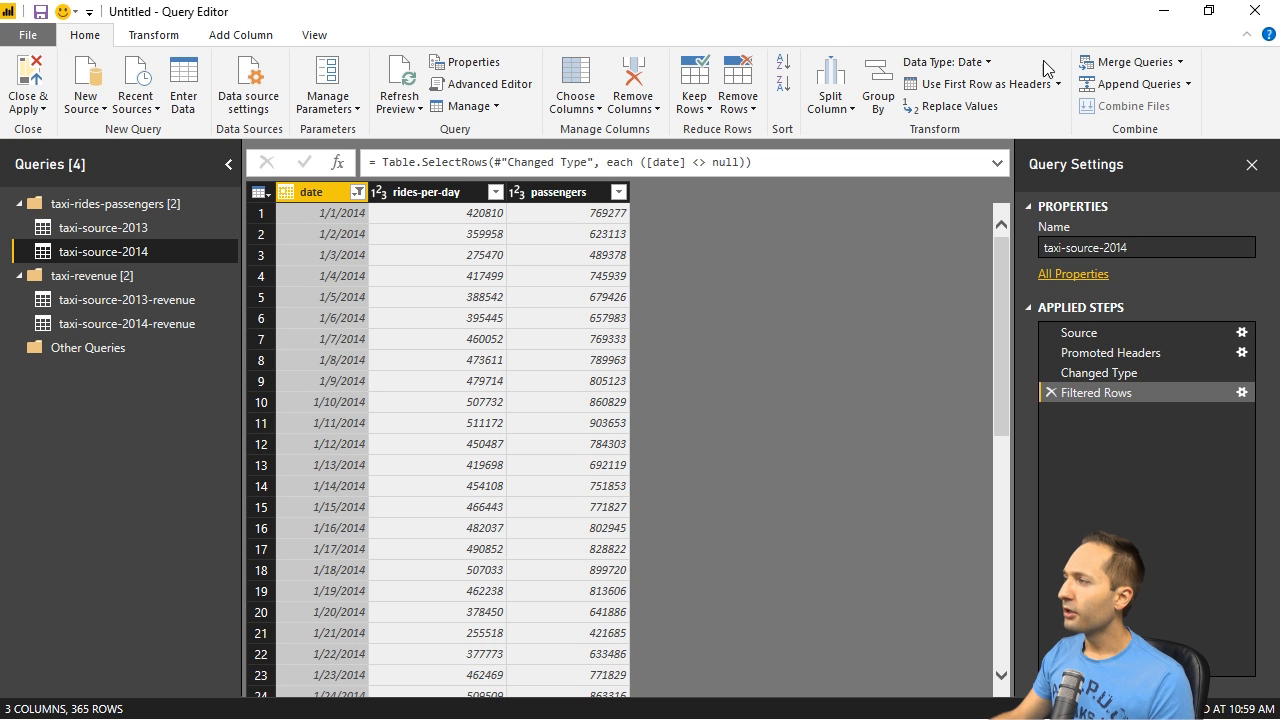
{"action": "left_click", "coordinate": [1111, 66]}
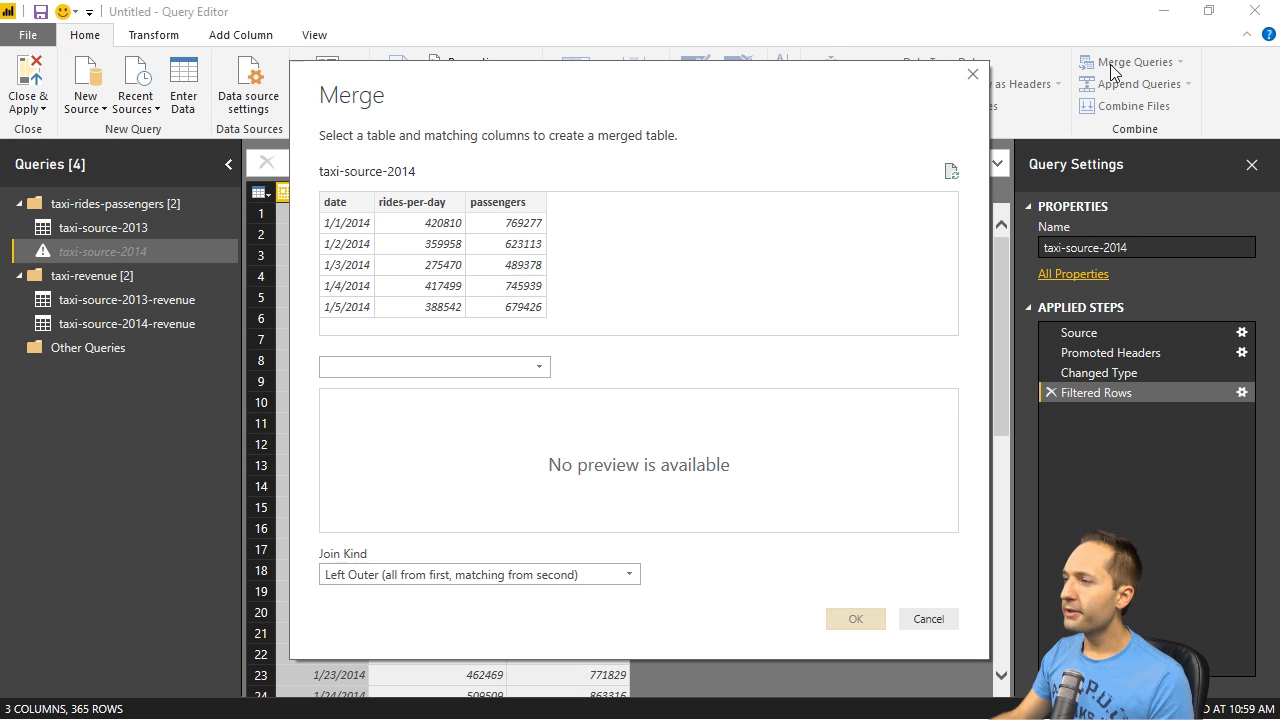
{"action": "left_click", "coordinate": [535, 367]}
{"action": "left_click", "coordinate": [424, 449]}
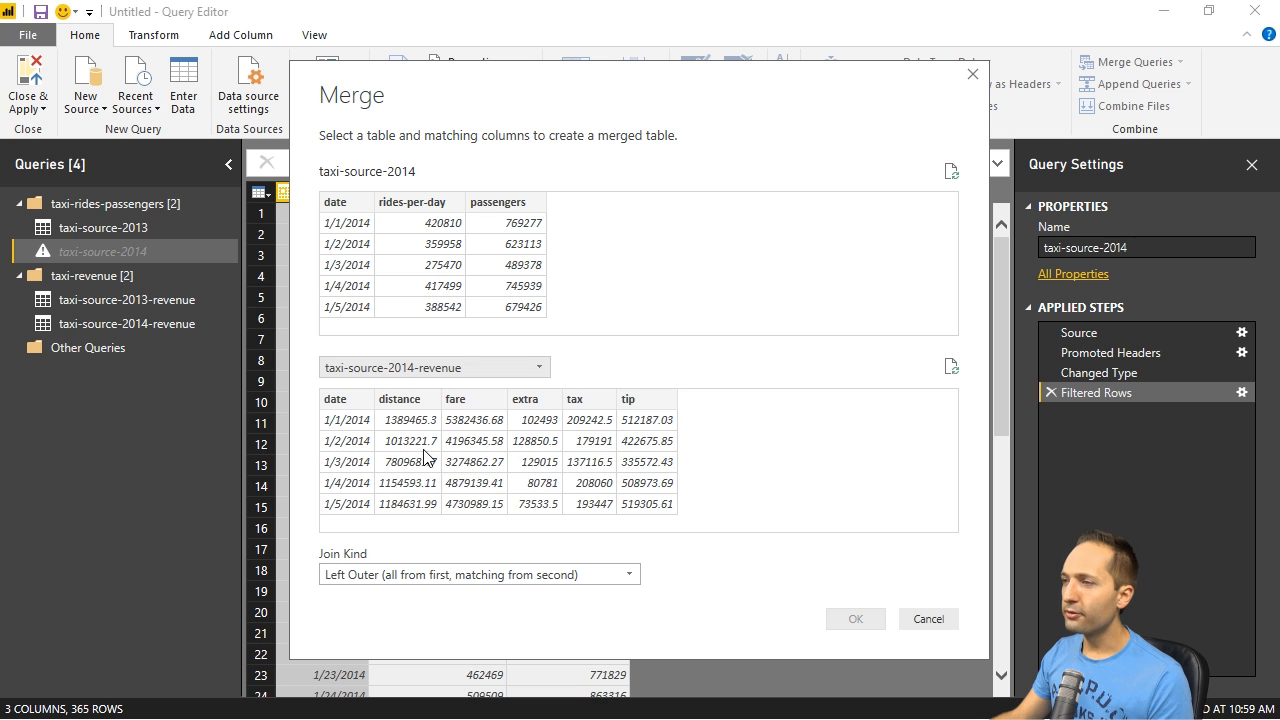
{"action": "left_click", "coordinate": [341, 204]}
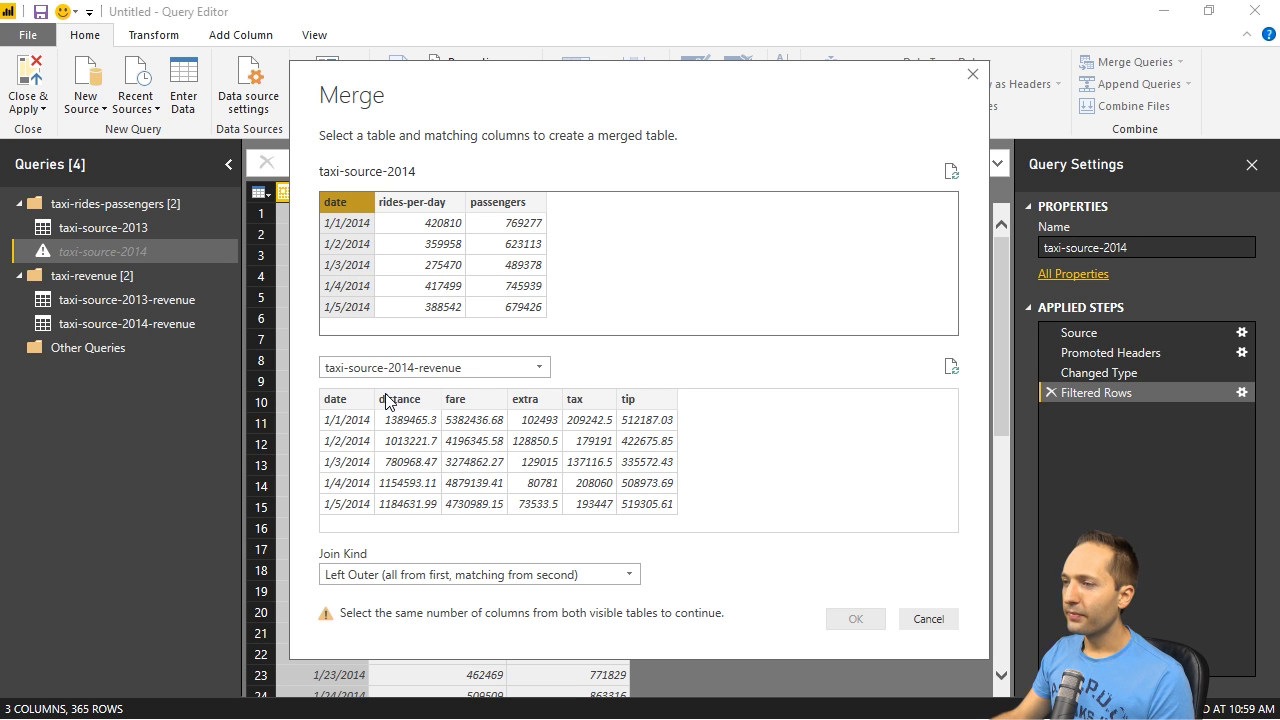
{"action": "left_click", "coordinate": [349, 399]}
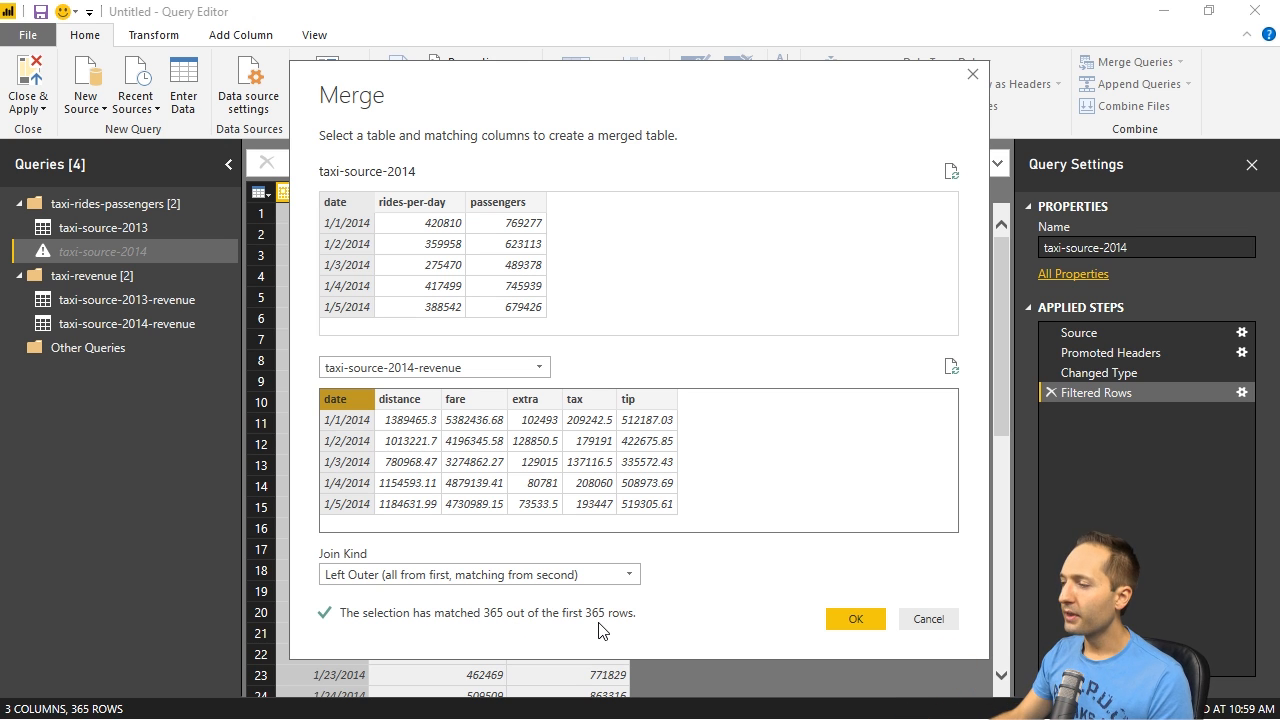
{"action": "left_click", "coordinate": [852, 619]}
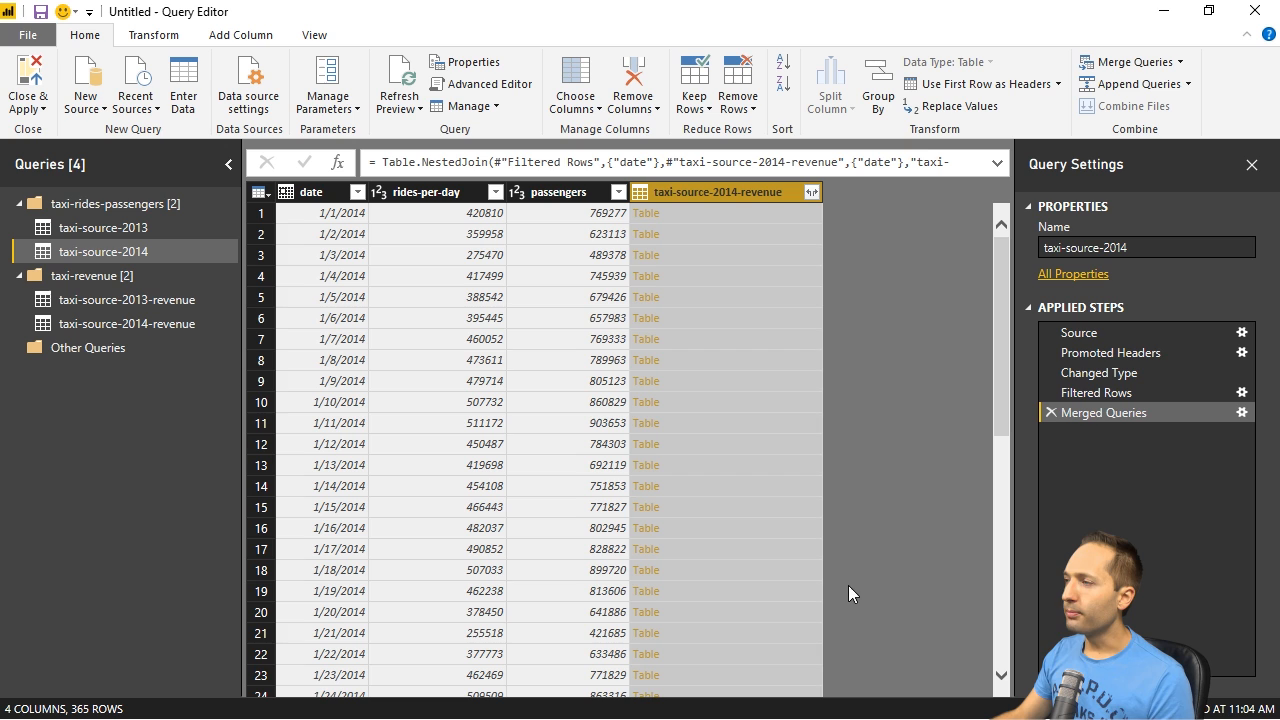
- Expand the taxi-source-2014-revenue column into distance, fare, extra, tax and tip, leaving out date and the column name prefix
{"action": "left_click", "coordinate": [811, 193]}
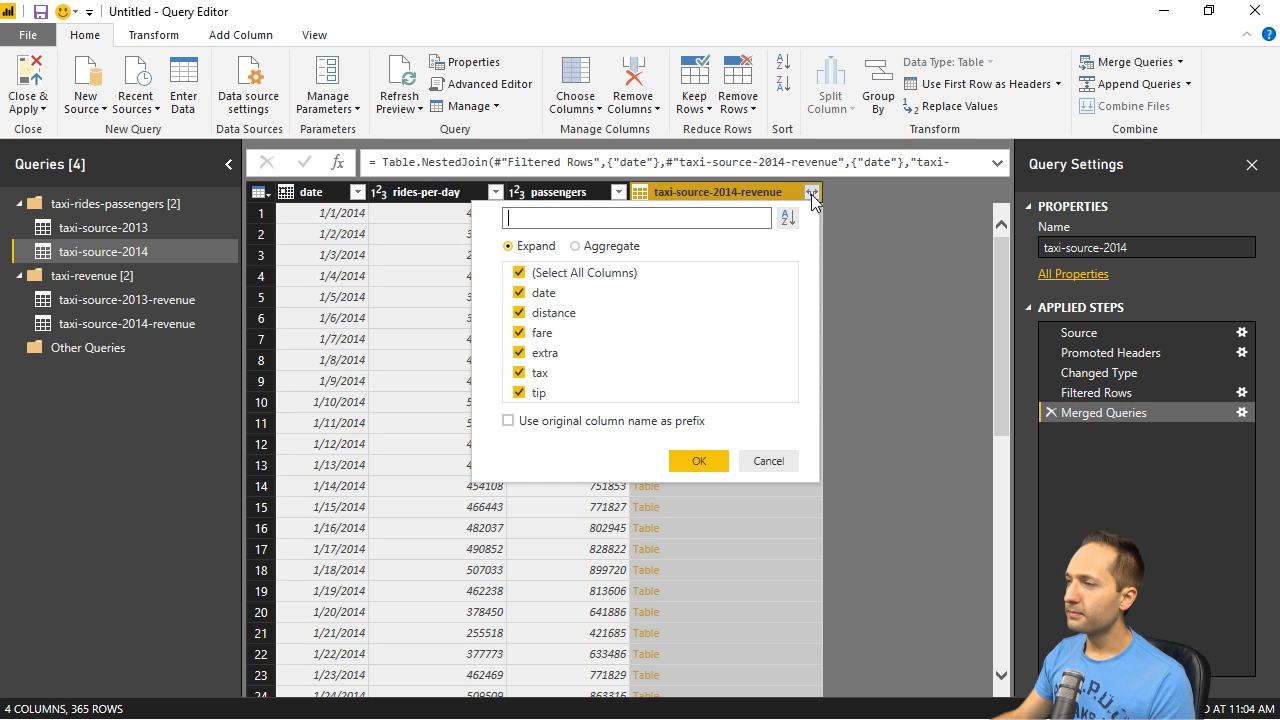
{"action": "left_click", "coordinate": [521, 292]}
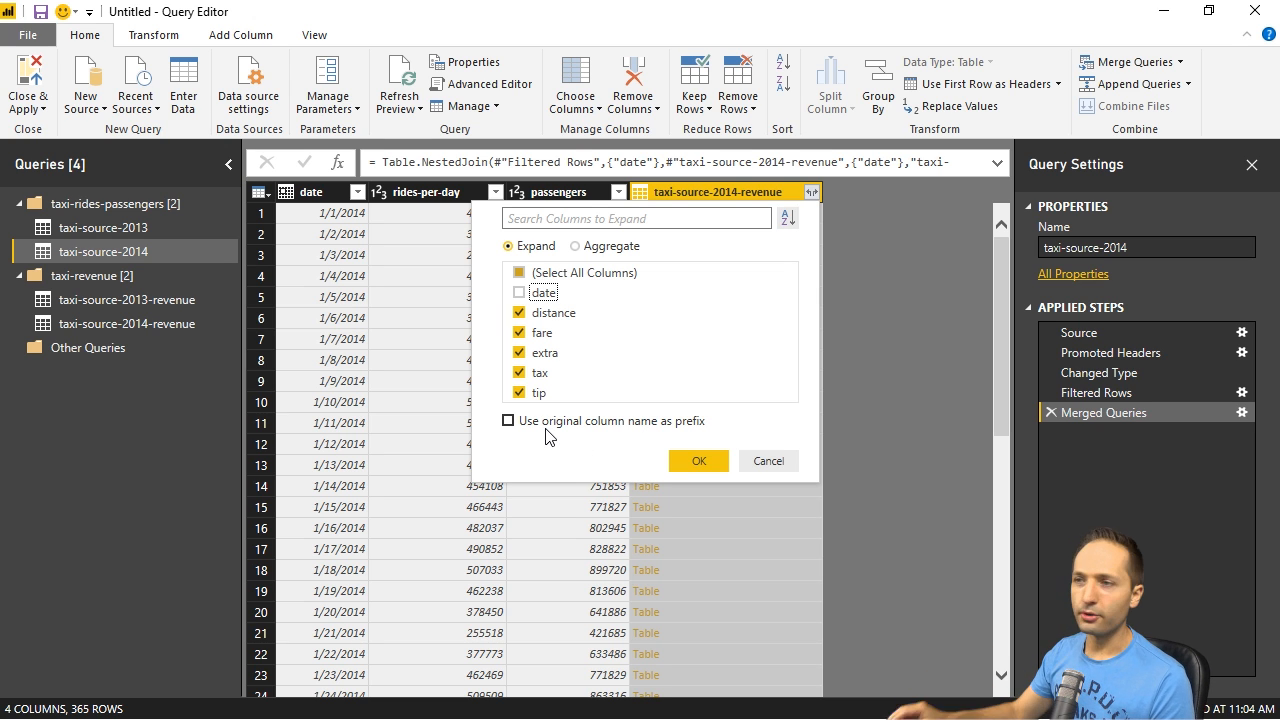
{"action": "left_click", "coordinate": [697, 463]}
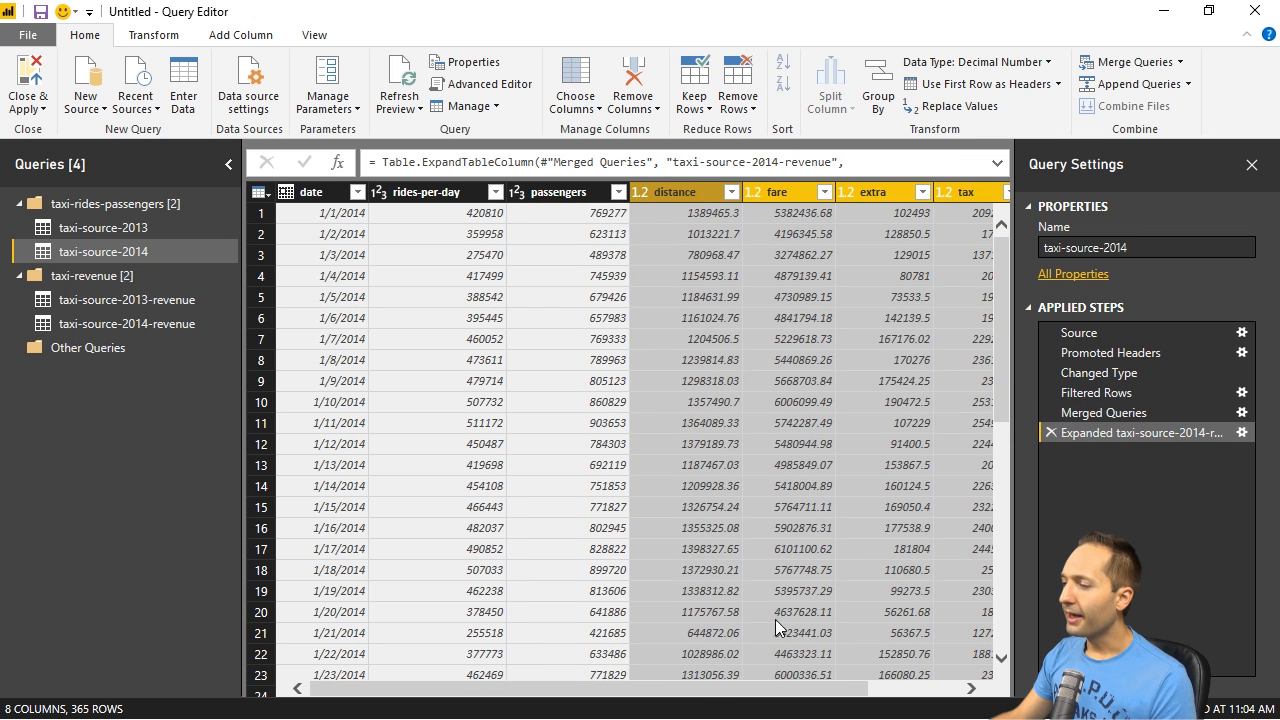
{"action": "left_click_drag", "start_coordinate": [697, 688], "coordinate": [569, 659]}
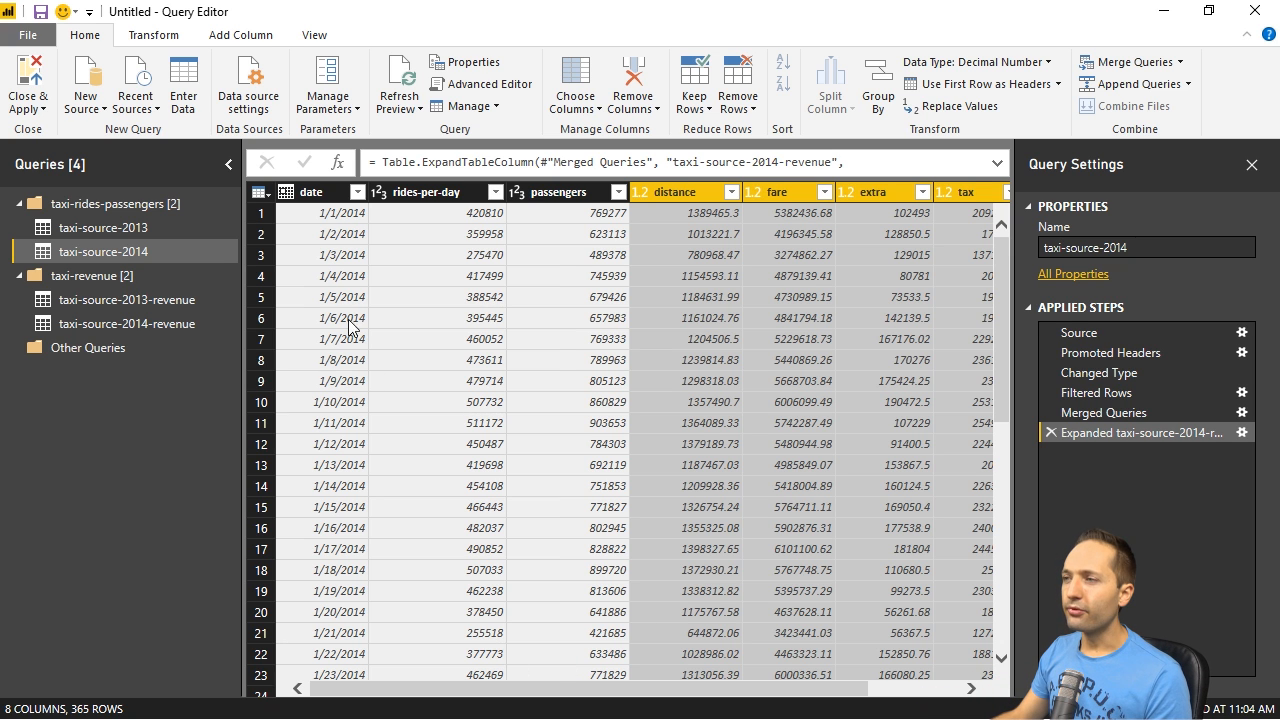
- Duplicate the taxi-source-2013 query and also create a reference query from it
{"action": "left_click", "coordinate": [117, 229]}
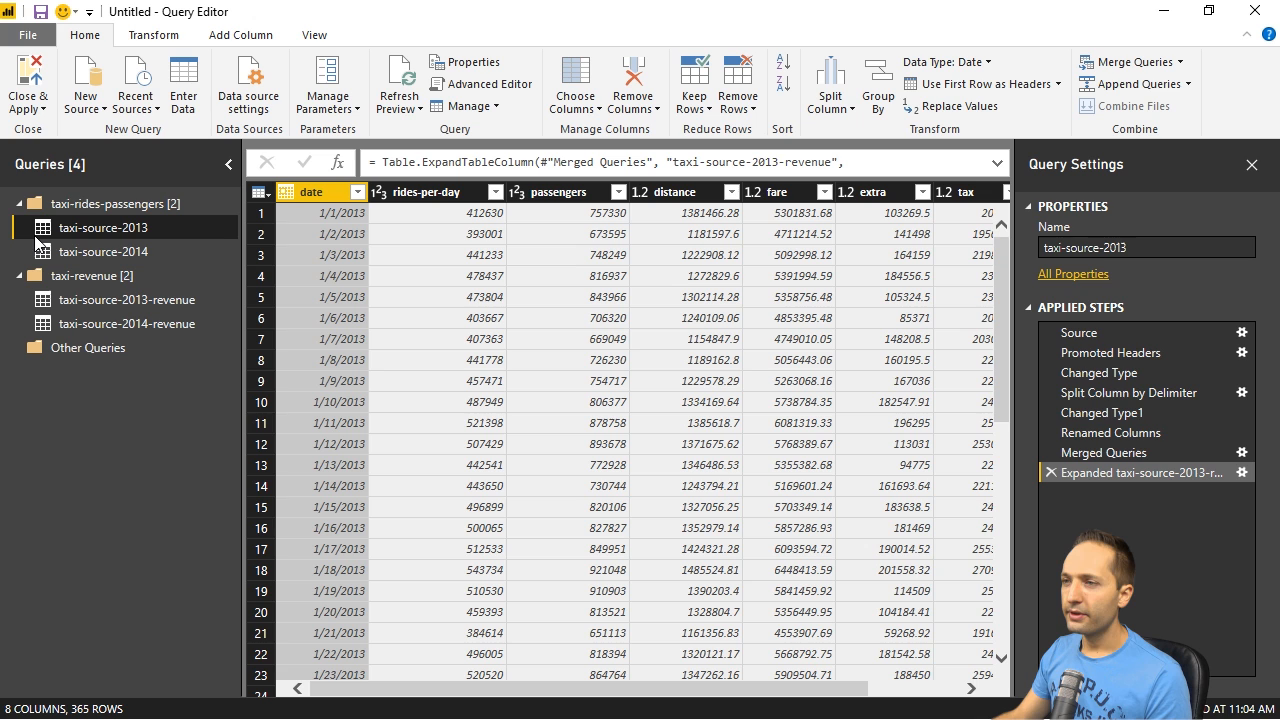
{"action": "left_click", "coordinate": [121, 253]}
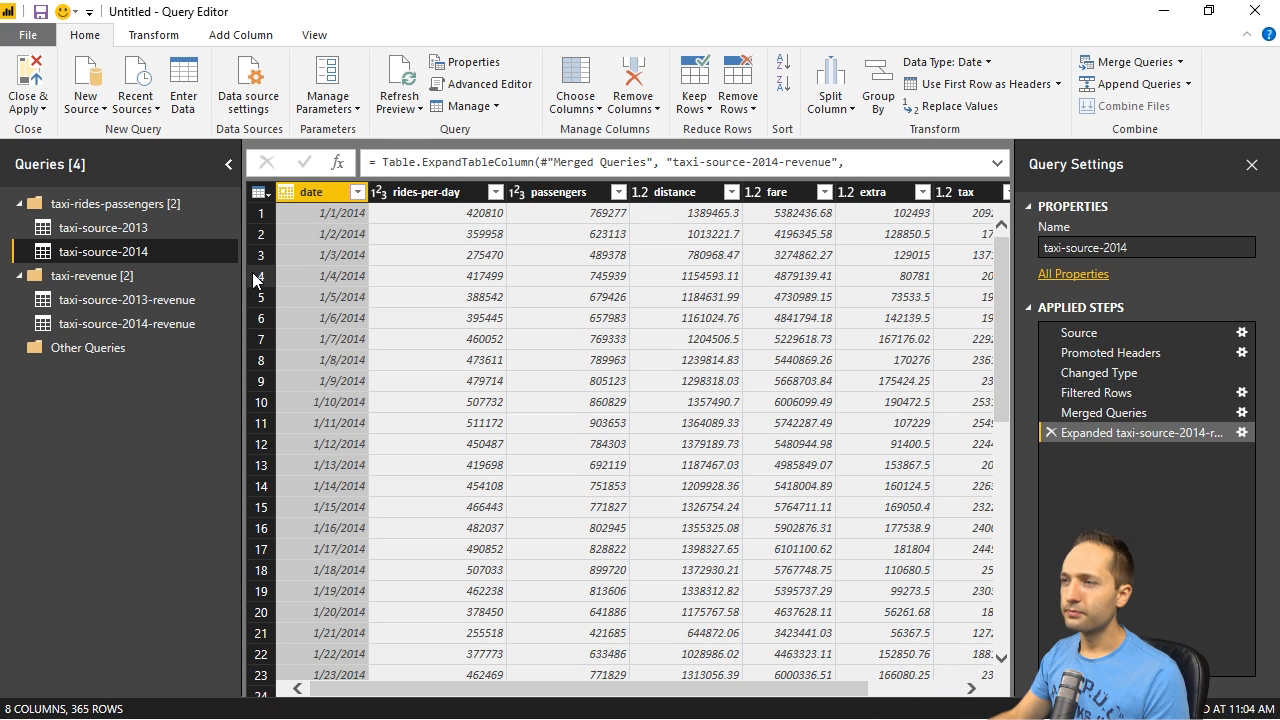
{"action": "left_click", "coordinate": [90, 230]}
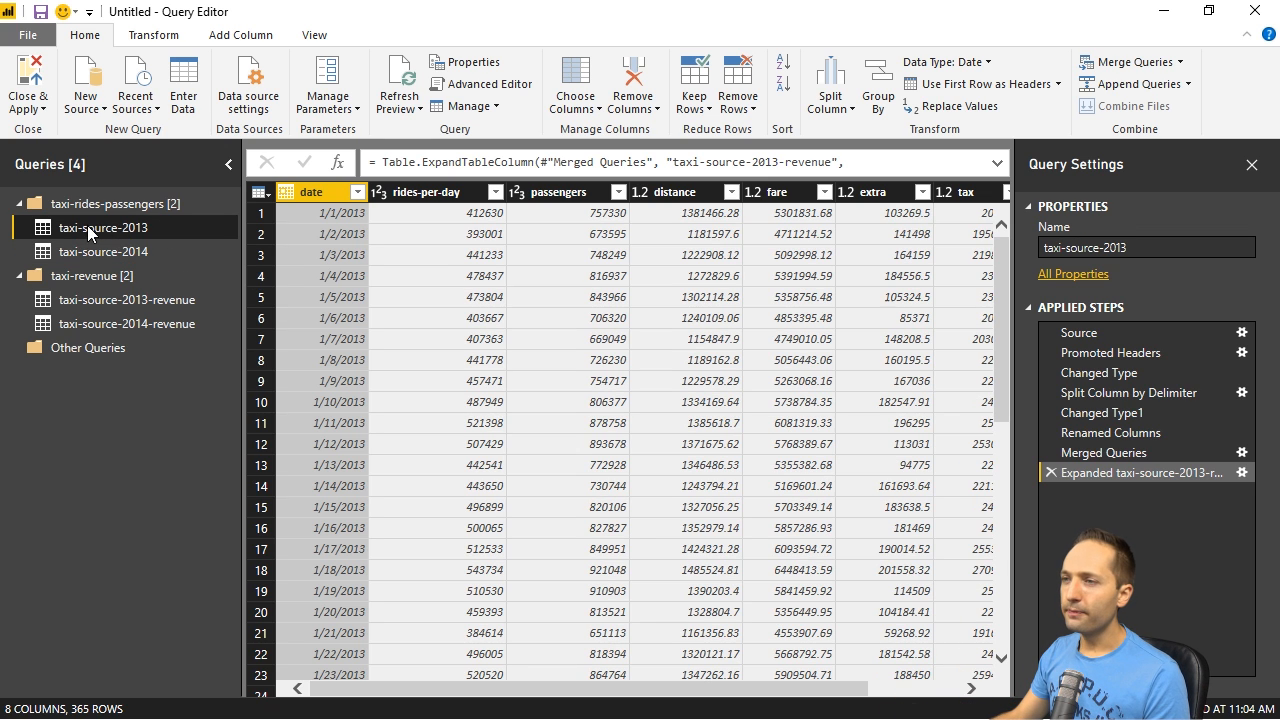
{"action": "right_click", "coordinate": [102, 225]}
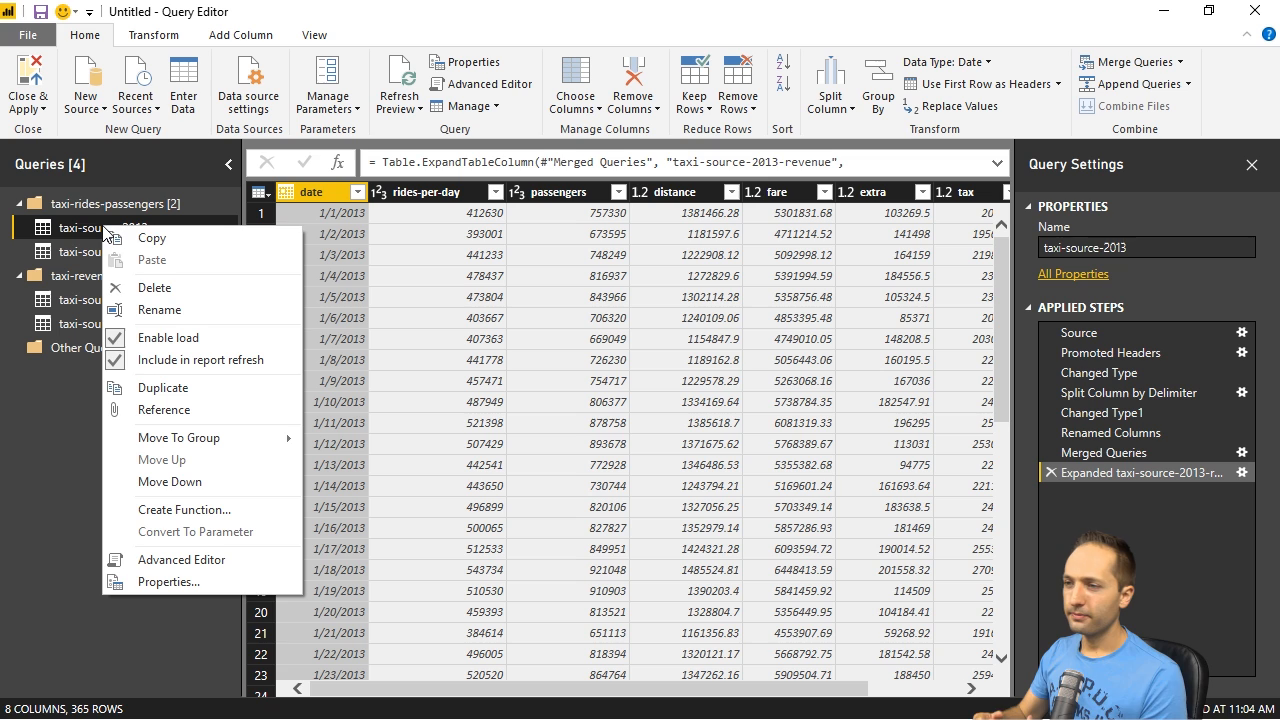
{"action": "left_click", "coordinate": [178, 387]}
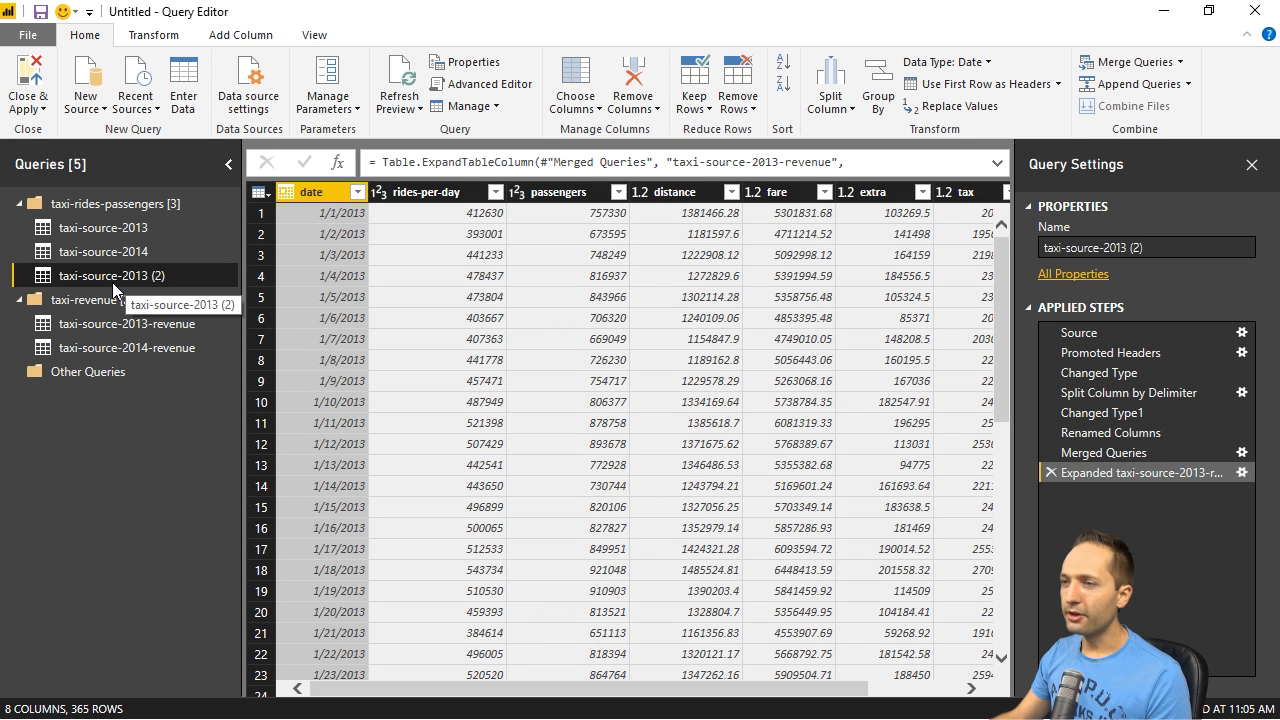
{"action": "right_click", "coordinate": [125, 228]}
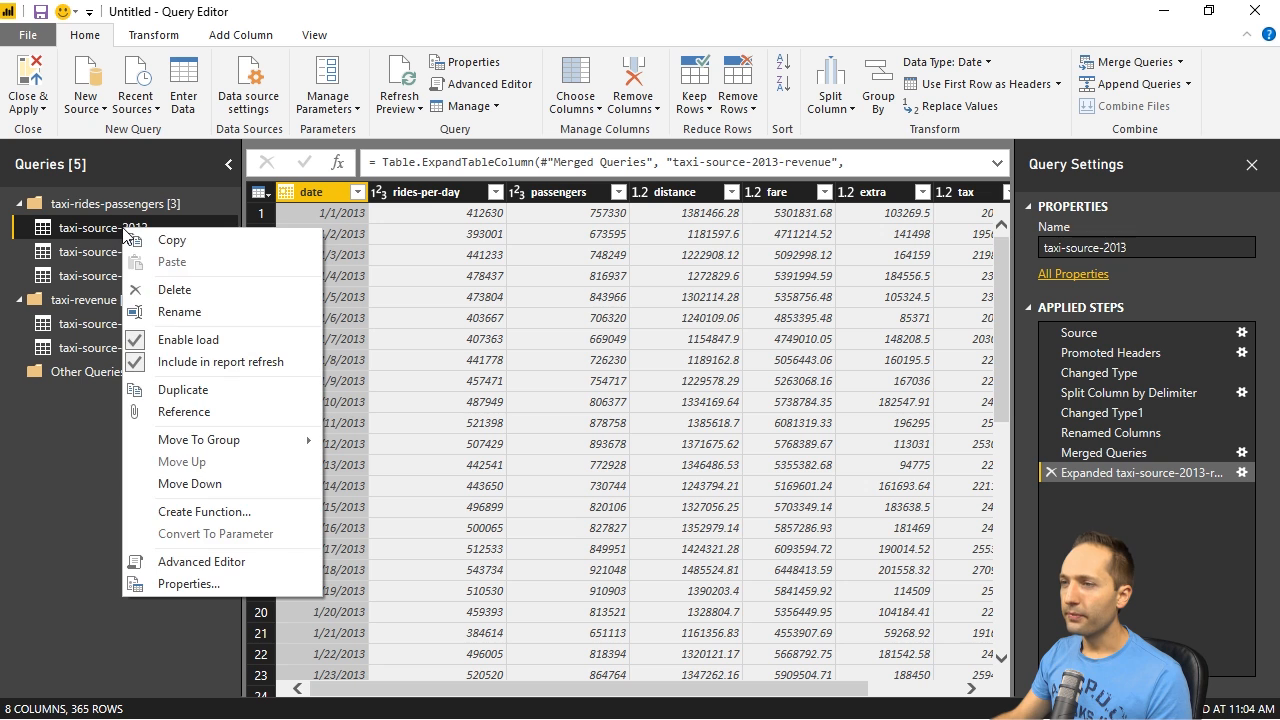
{"action": "left_click", "coordinate": [180, 412]}
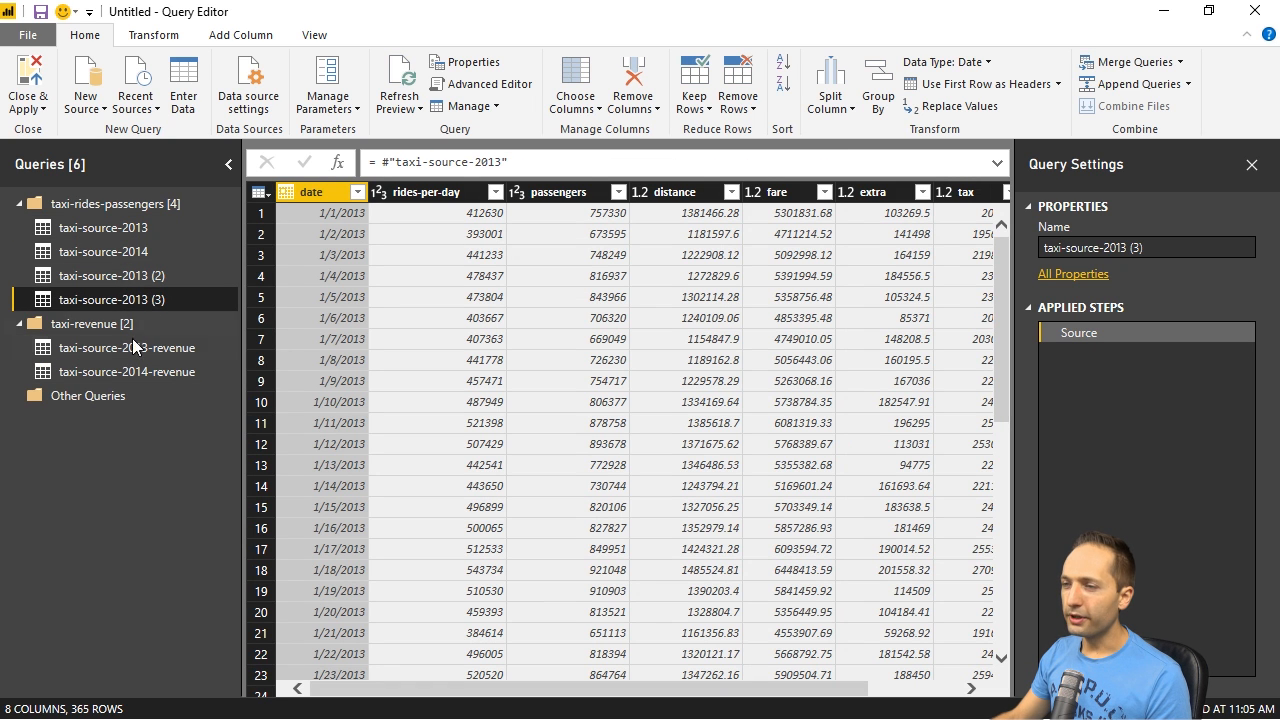
- Compare the data and applied steps of the duplicated 2013 query with those of the referenced one
{"action": "left_click", "coordinate": [143, 274]}
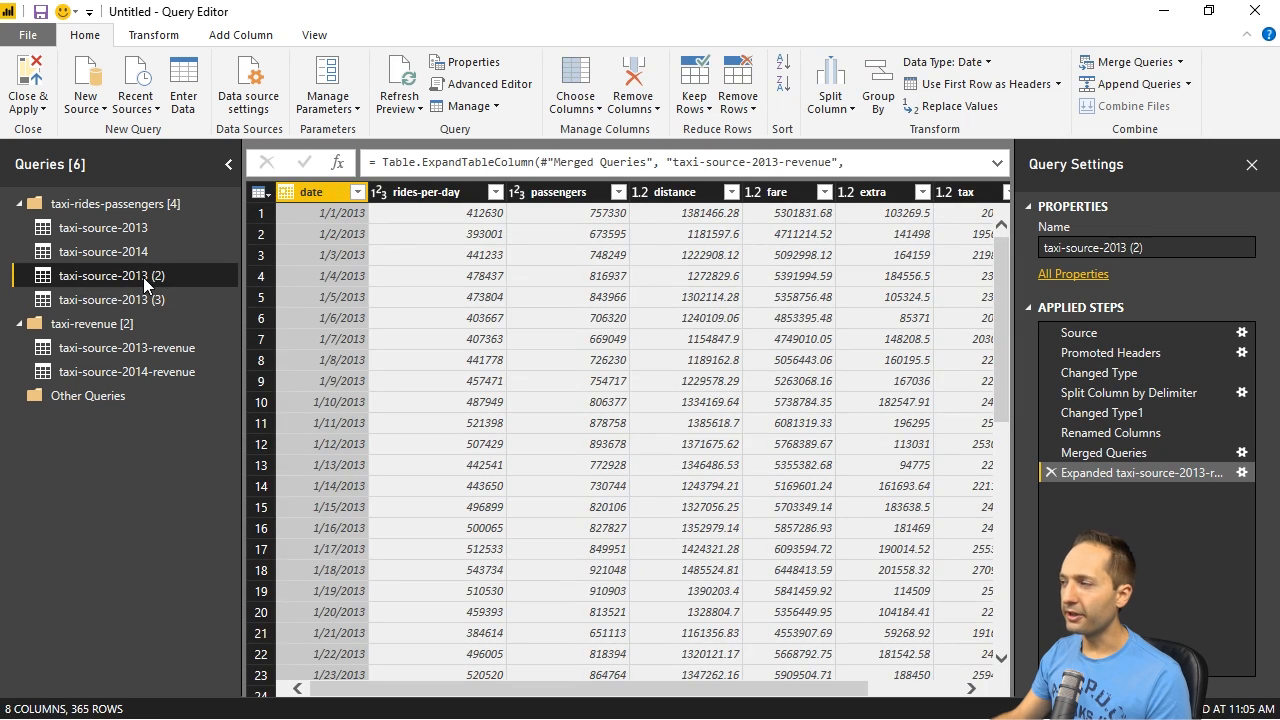
{"action": "left_click", "coordinate": [161, 297]}
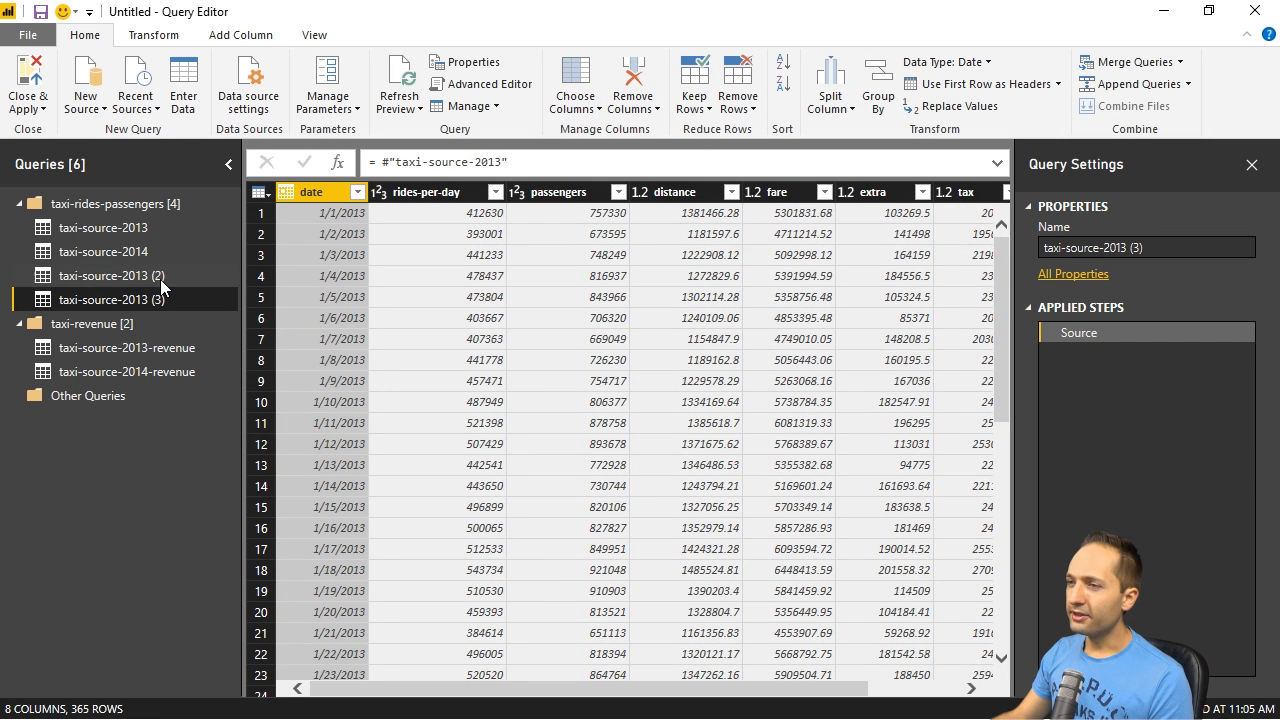
{"action": "left_click", "coordinate": [160, 276]}
{"action": "left_click", "coordinate": [156, 299]}
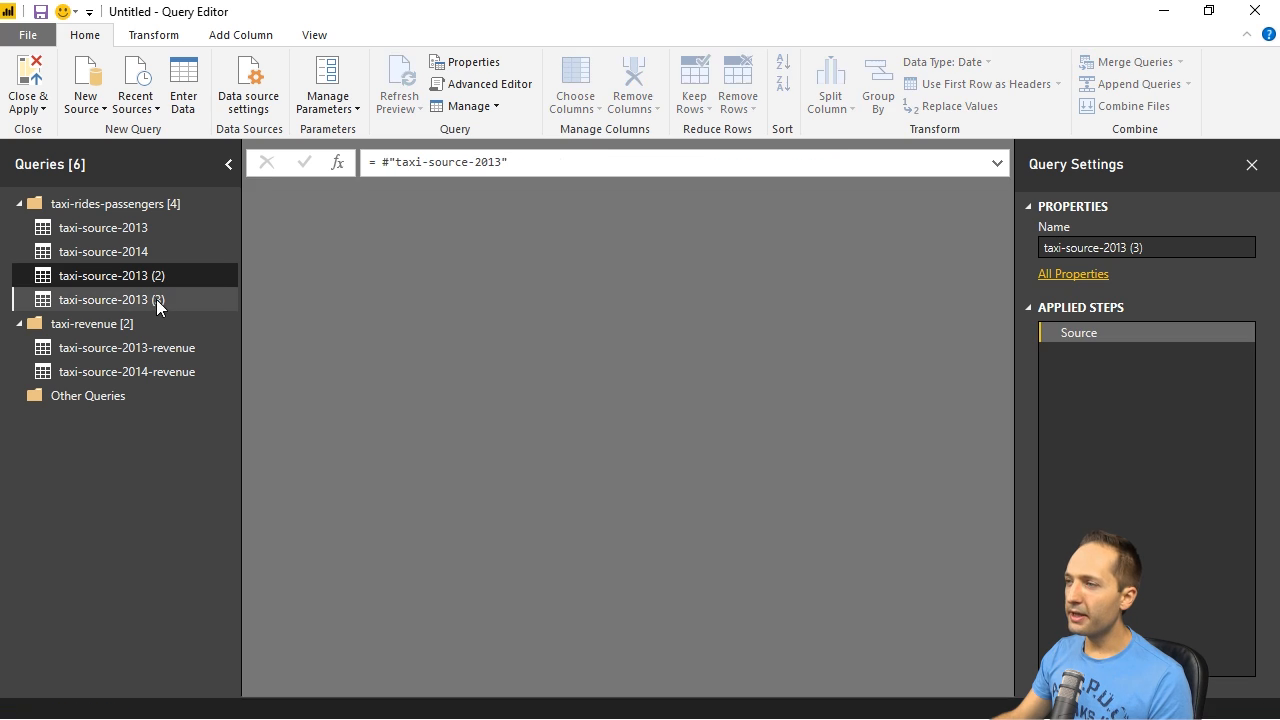
{"action": "left_click", "coordinate": [176, 280]}
{"action": "left_click", "coordinate": [149, 298]}
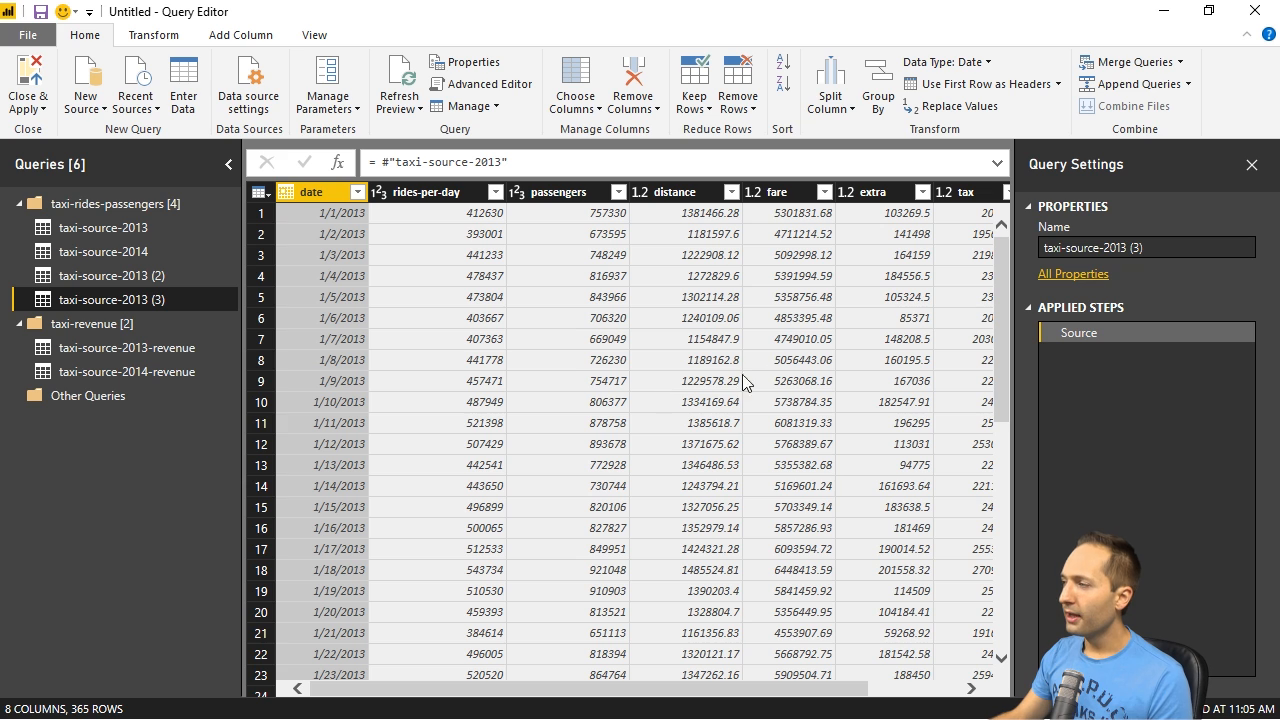
{"action": "left_click", "coordinate": [168, 275]}
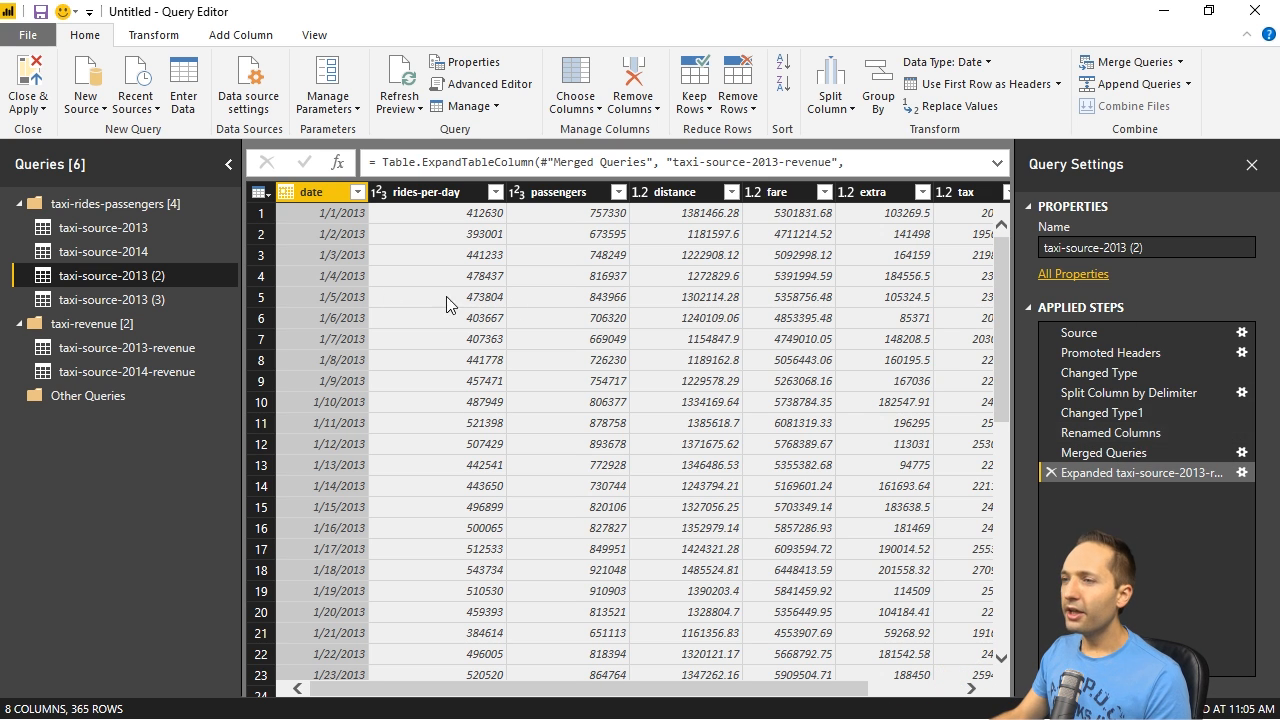
{"action": "left_click", "coordinate": [171, 299]}
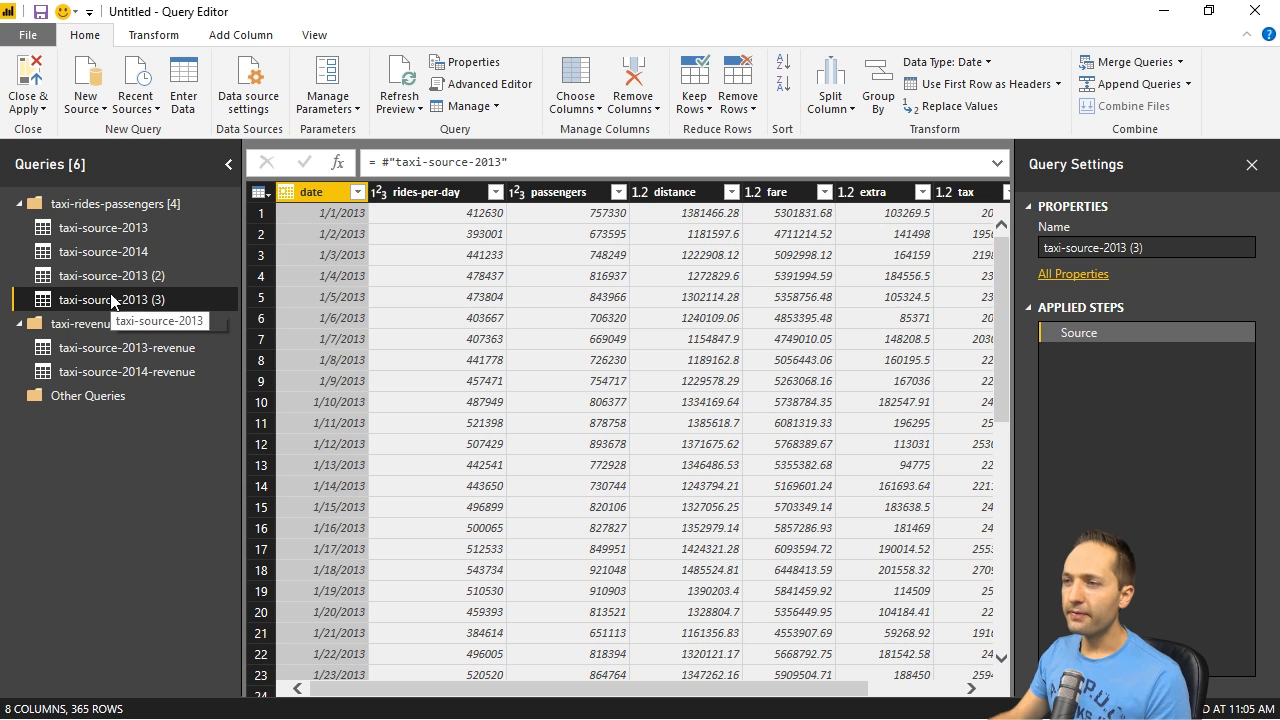
- Try to delete the original taxi-source-2013 query
{"action": "left_click", "coordinate": [100, 228]}
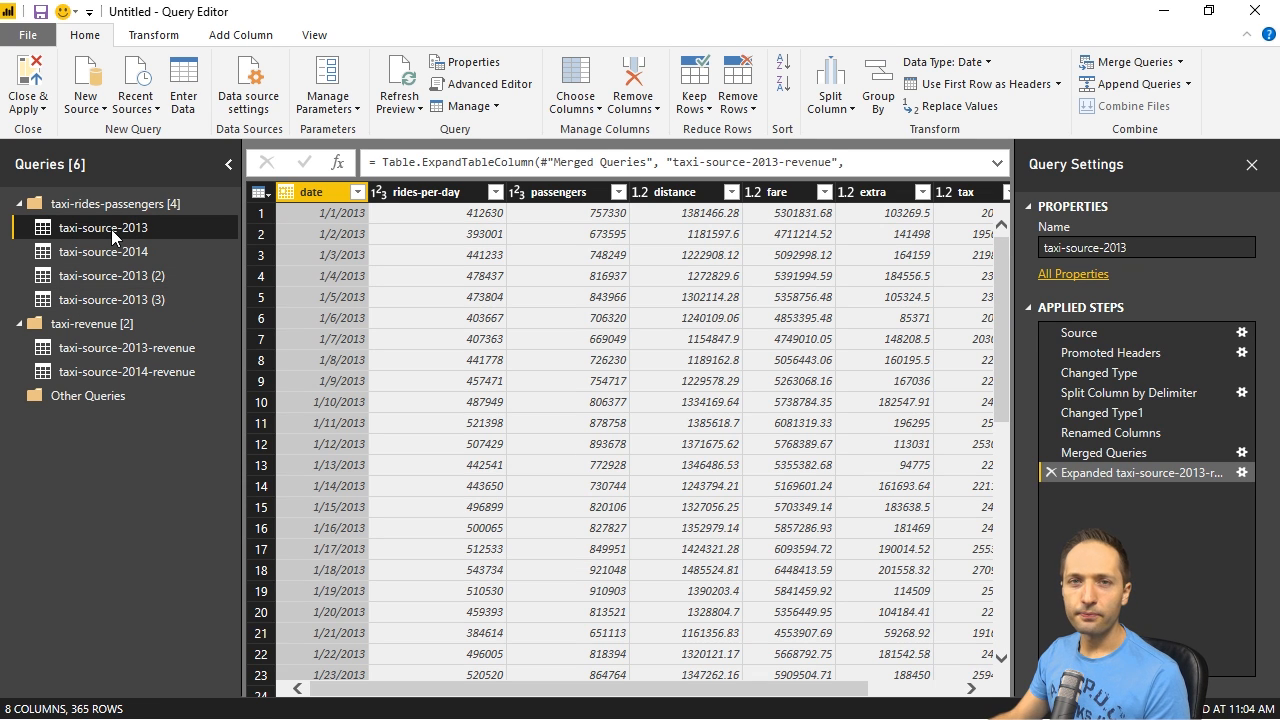
{"action": "right_click", "coordinate": [111, 229]}
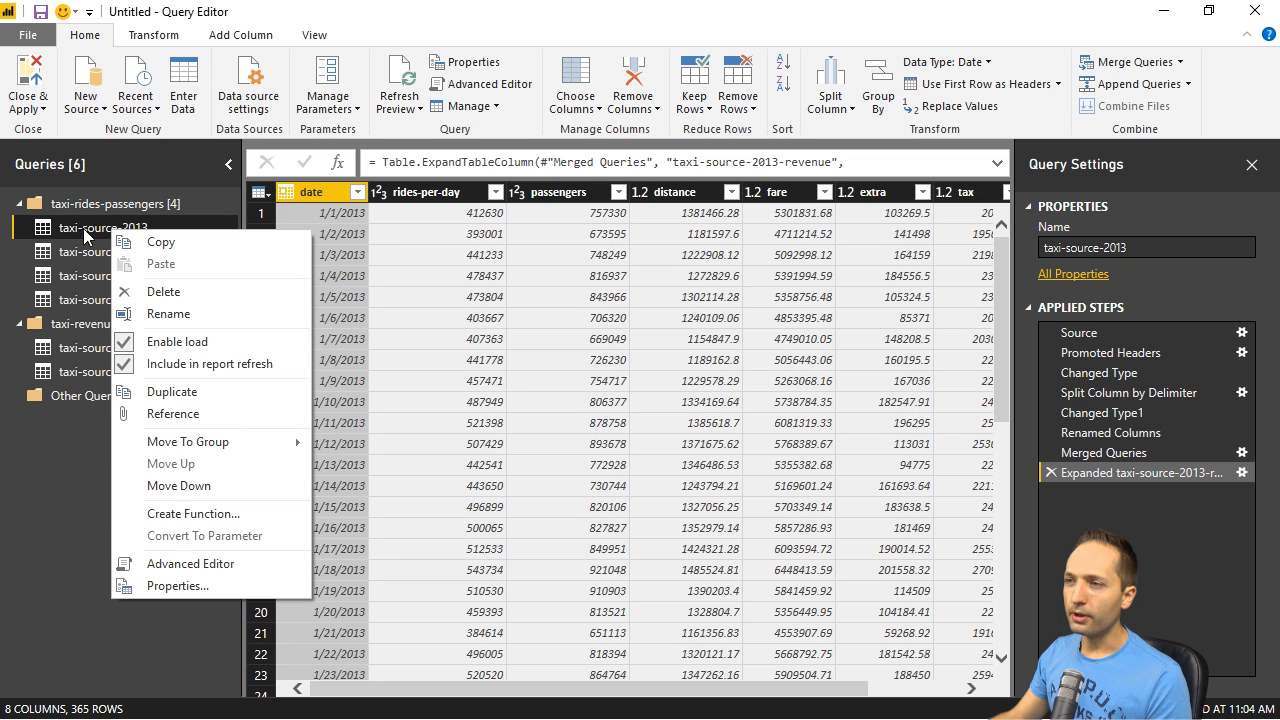
{"action": "left_click", "coordinate": [215, 291]}
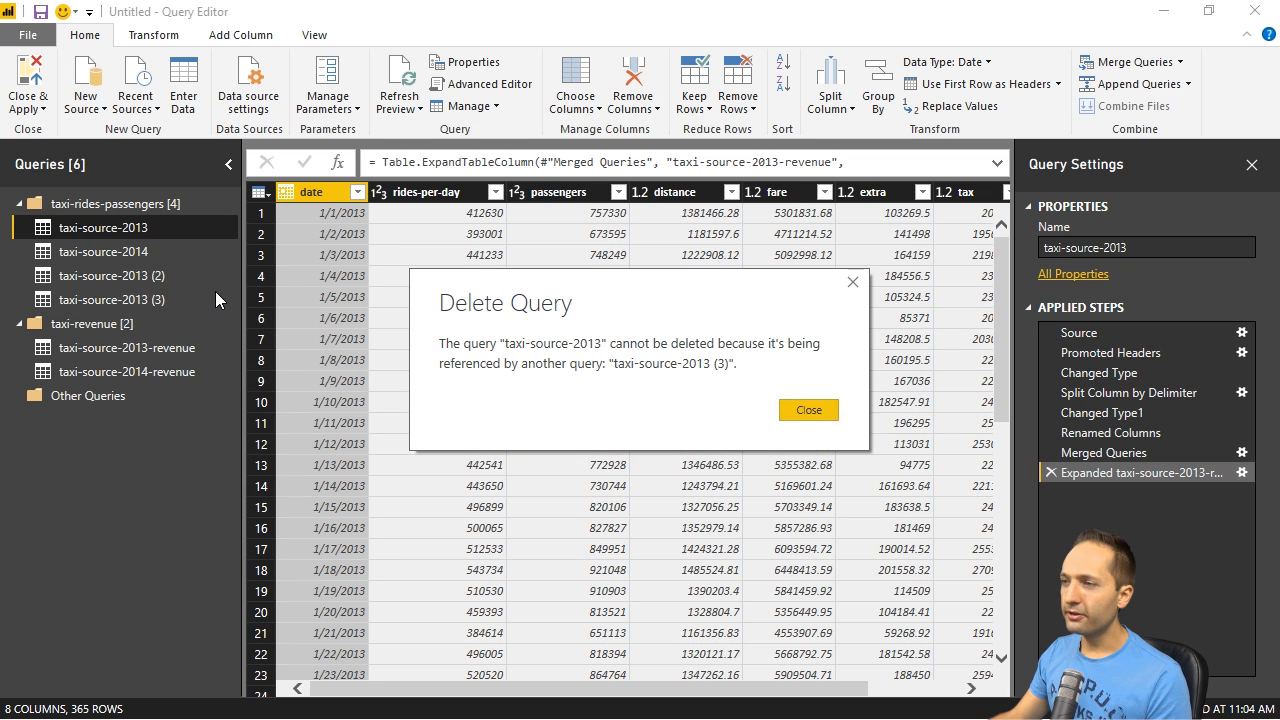
{"action": "left_click", "coordinate": [808, 410]}
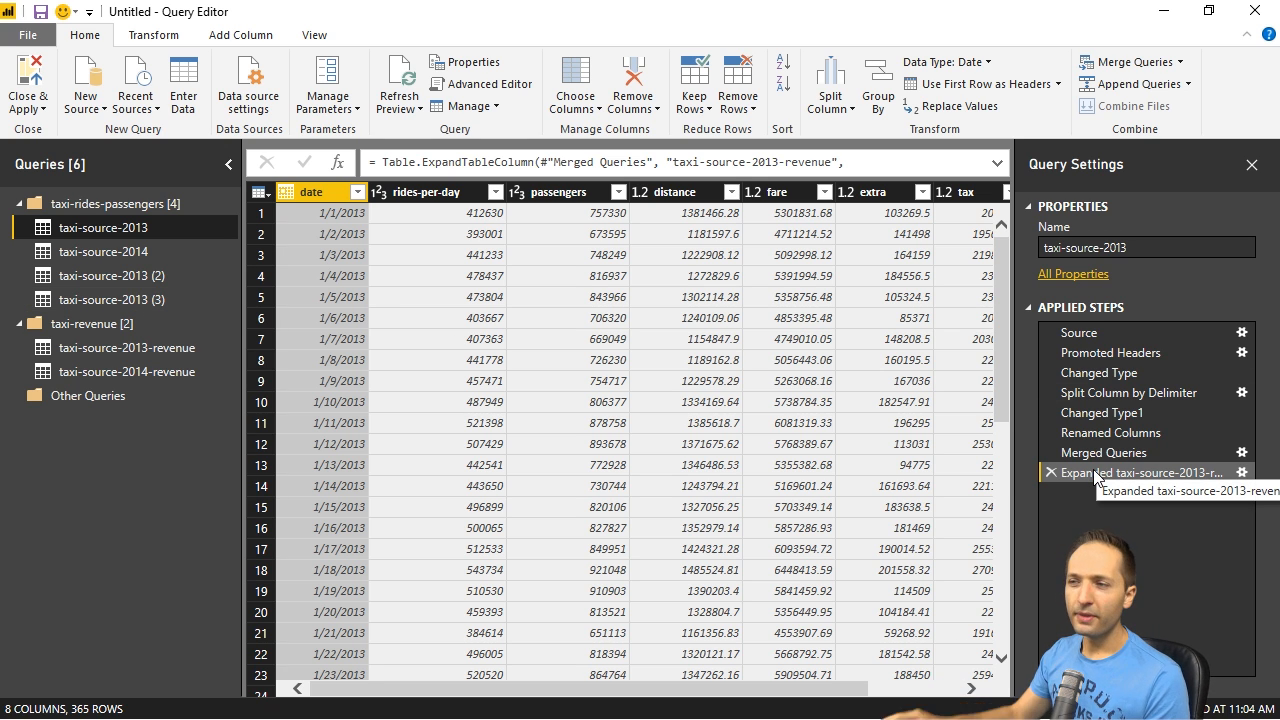
- Delete the duplicated query taxi-source-2013 (2)
{"action": "left_click", "coordinate": [179, 300]}
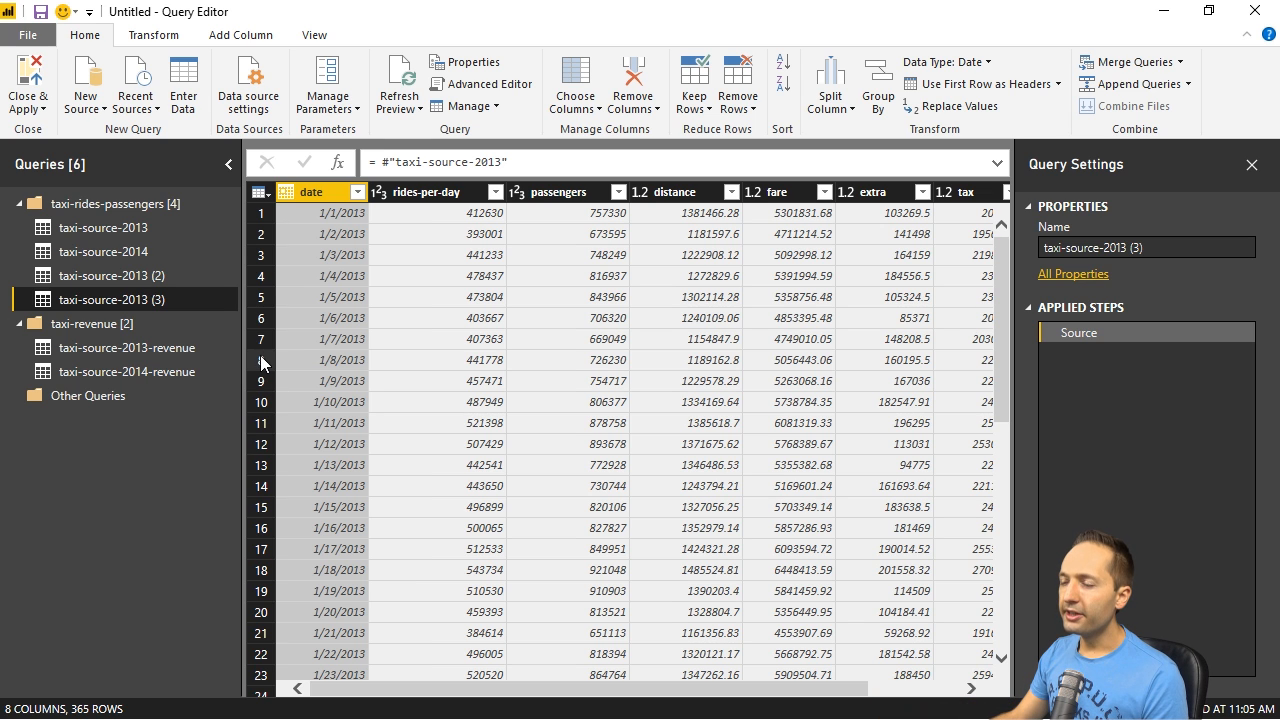
{"action": "left_click", "coordinate": [149, 276]}
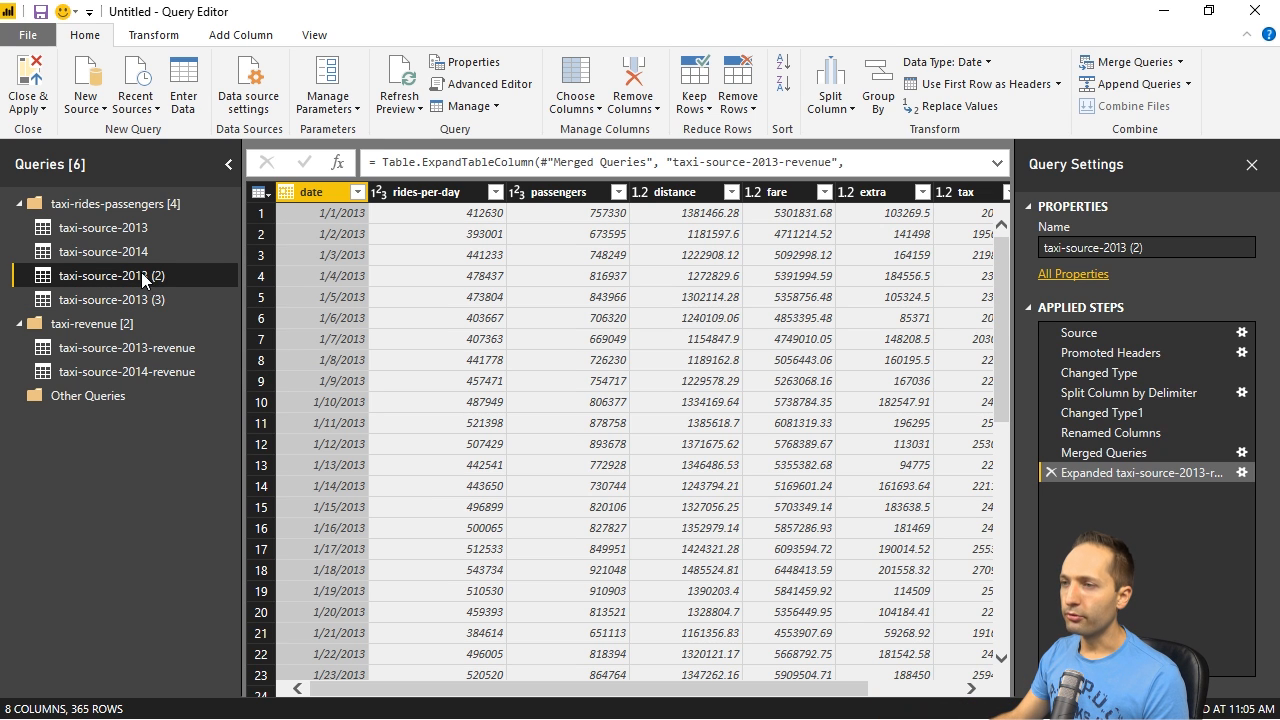
{"action": "right_click", "coordinate": [140, 274]}
{"action": "left_click", "coordinate": [213, 333]}
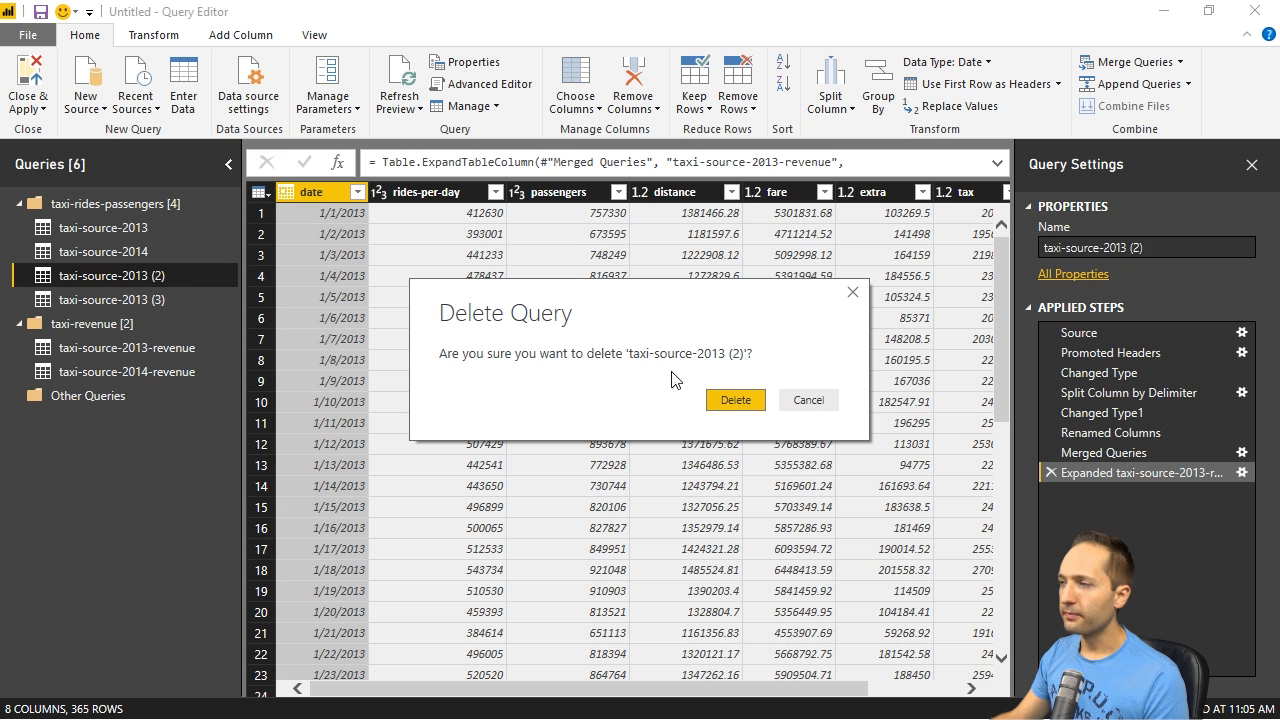
{"action": "left_click", "coordinate": [724, 406]}
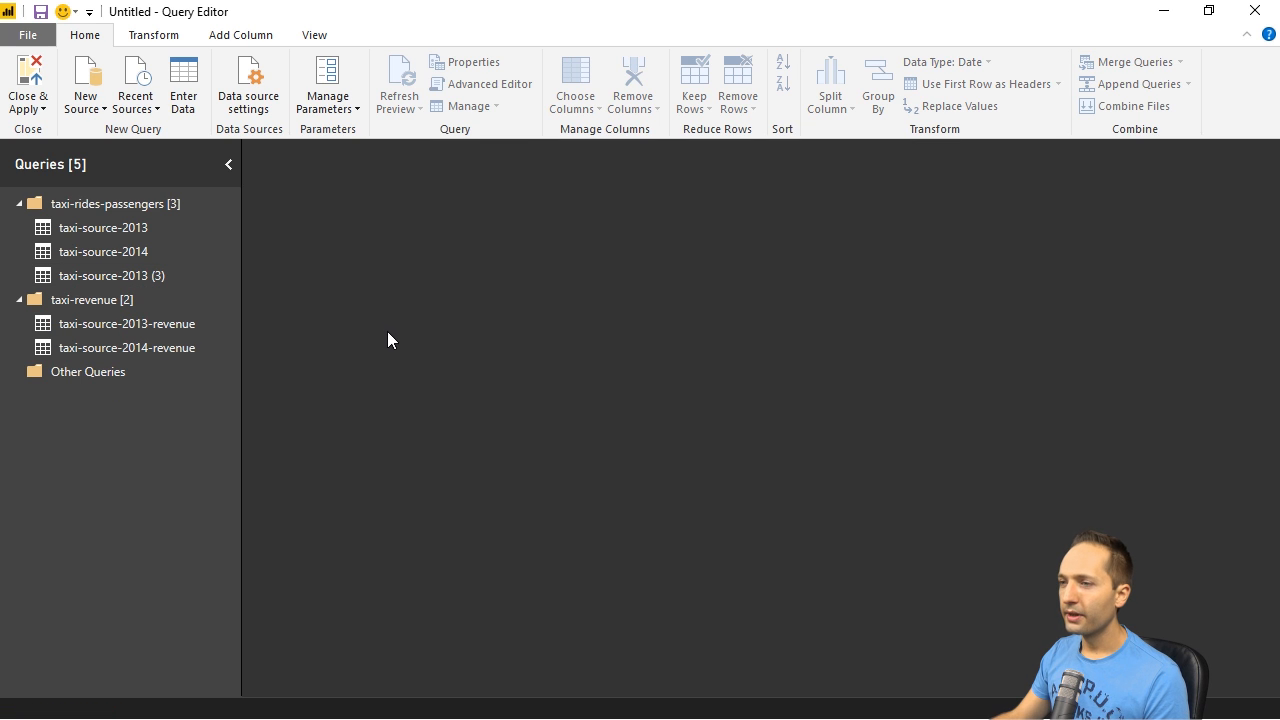
- Create a query group named taxi-data-model and move the referenced query taxi-source-2013 (3) into it
{"action": "right_click", "coordinate": [70, 433]}
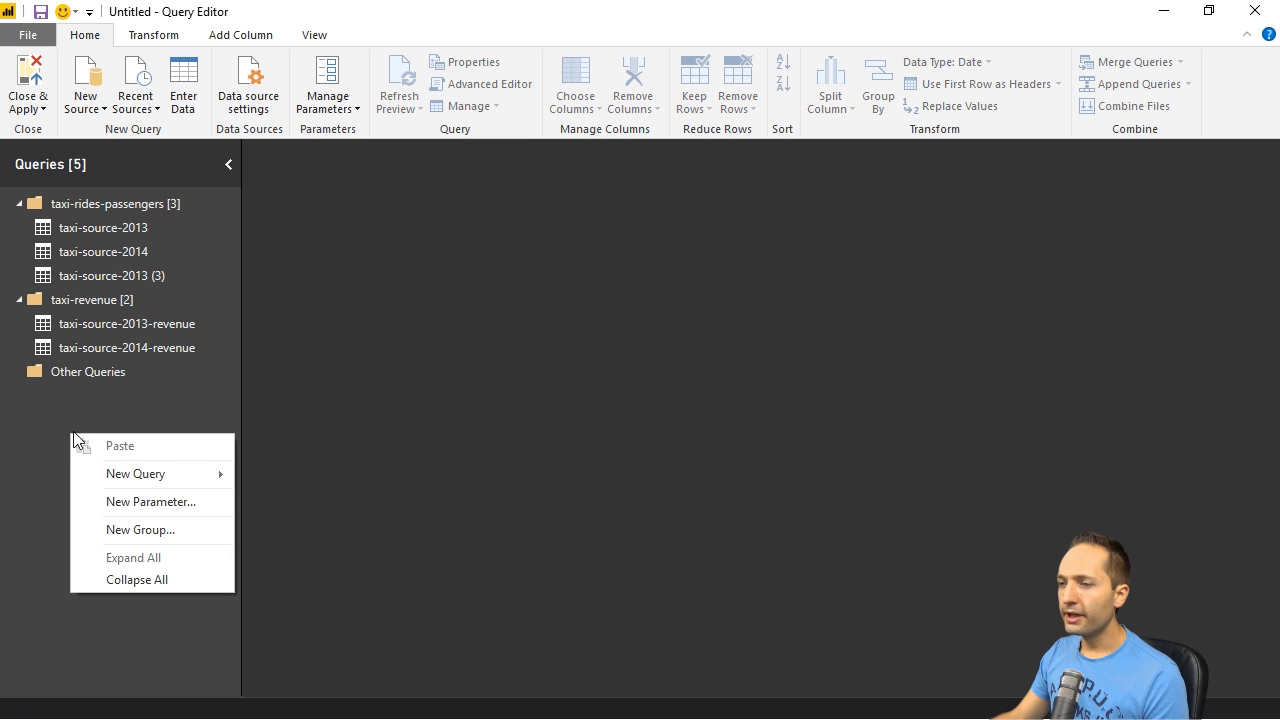
{"action": "left_click", "coordinate": [176, 521]}
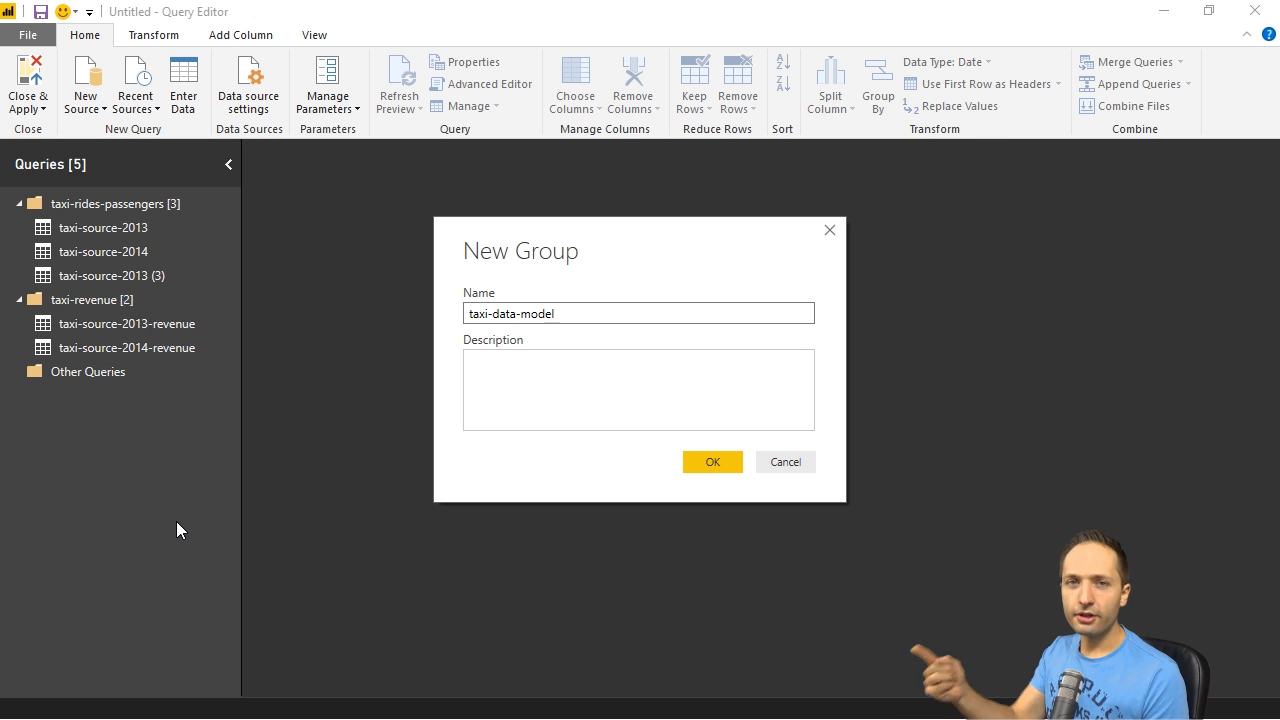
{"action": "key", "text": "Return"}
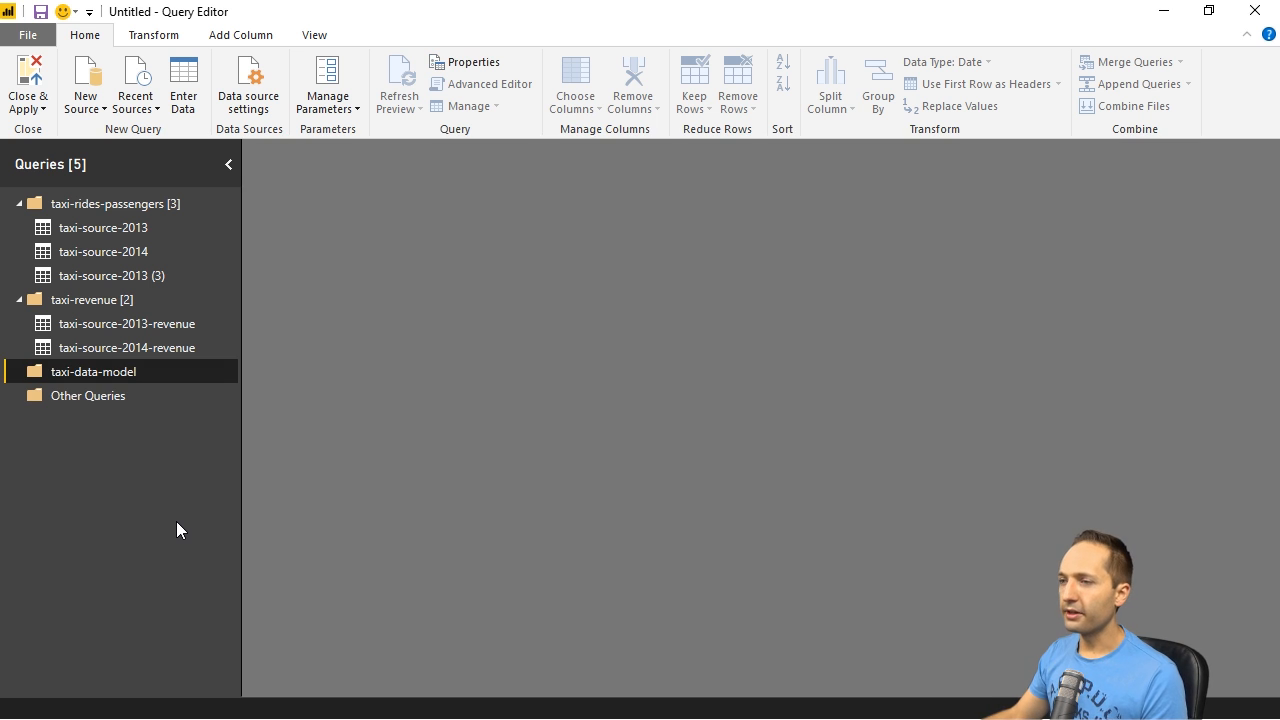
{"action": "left_click_drag", "start_coordinate": [114, 275], "coordinate": [127, 373]}
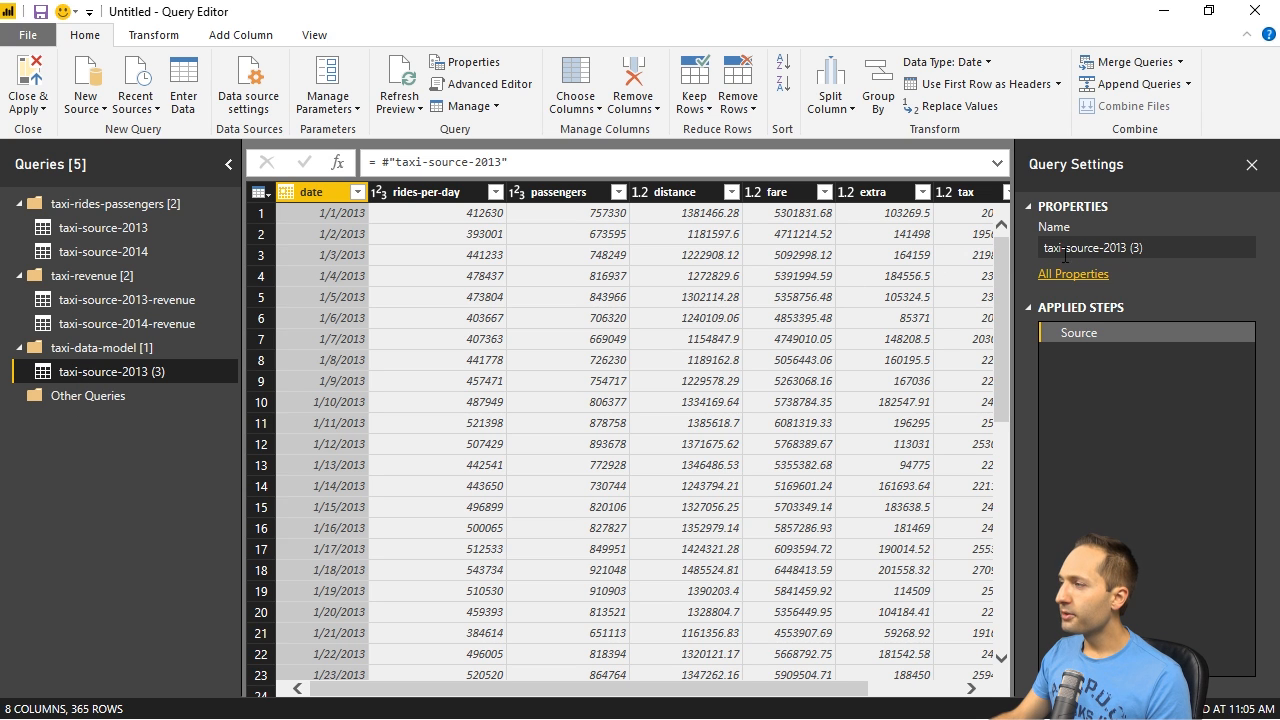
- Rename the referenced query in the taxi-data-model group as taxi-model
{"action": "left_click", "coordinate": [1151, 246]}
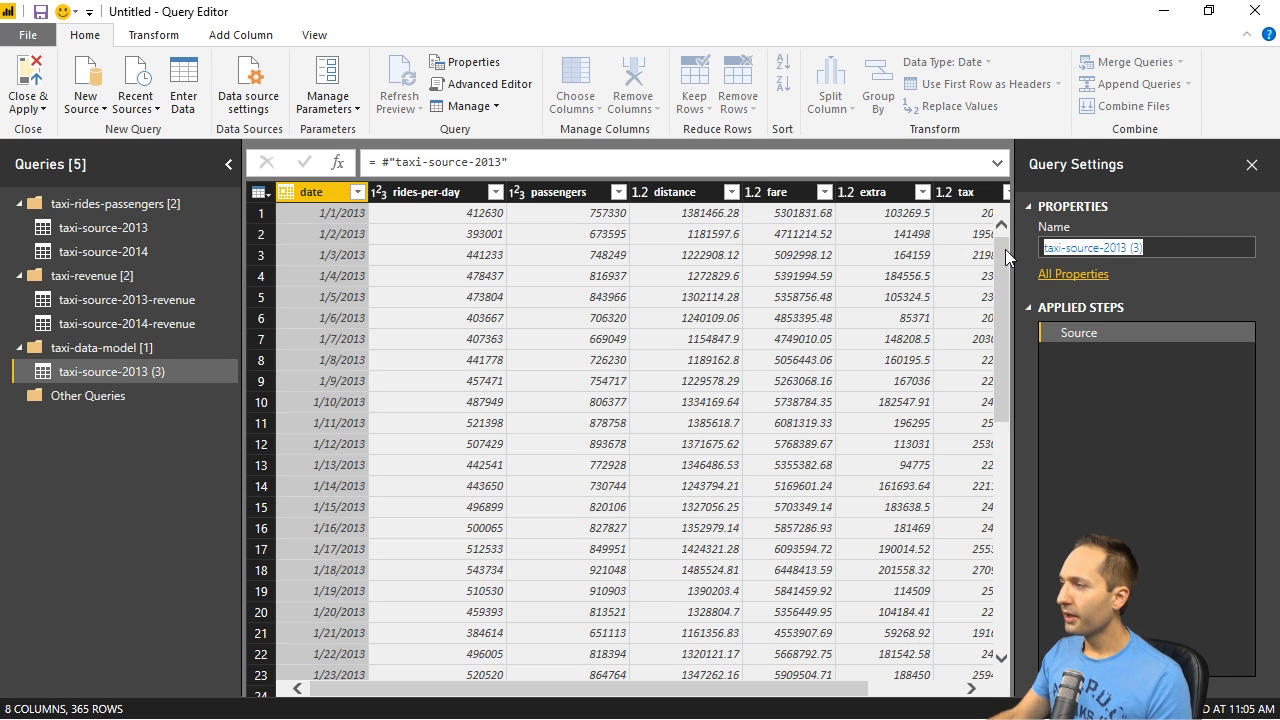
{"action": "type", "text": "taxu-"}
{"action": "key", "text": "BackSpace"}
{"action": "key", "text": "BackSpace"}
{"action": "type", "text": "i-model"}
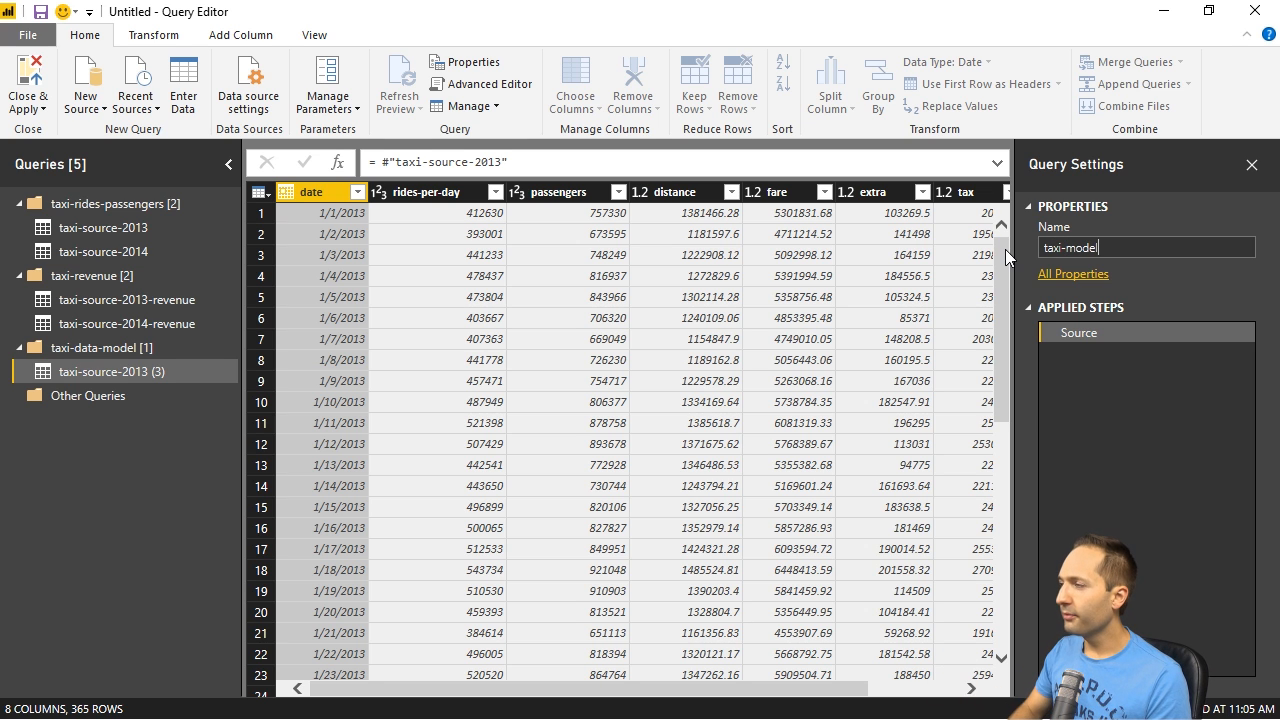
{"action": "key", "text": "Return"}
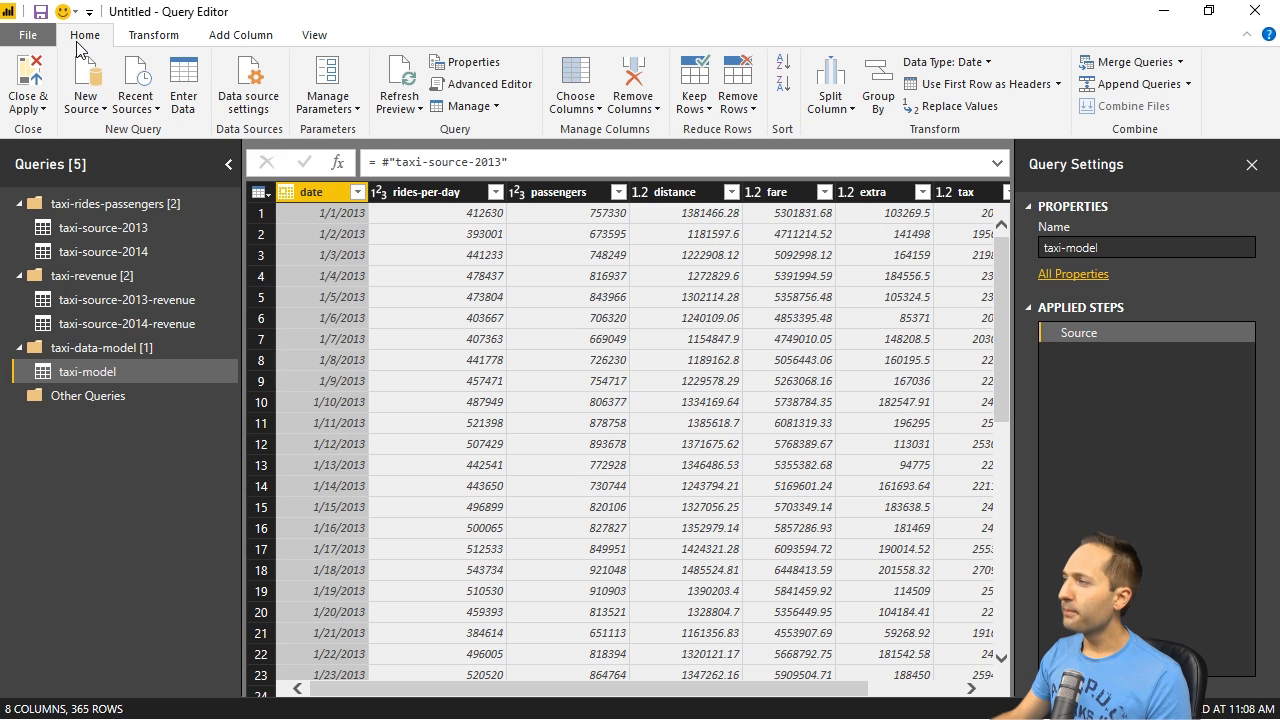
- Append the taxi-source-2014 table to the taxi-model query
{"action": "left_click", "coordinate": [1137, 88]}
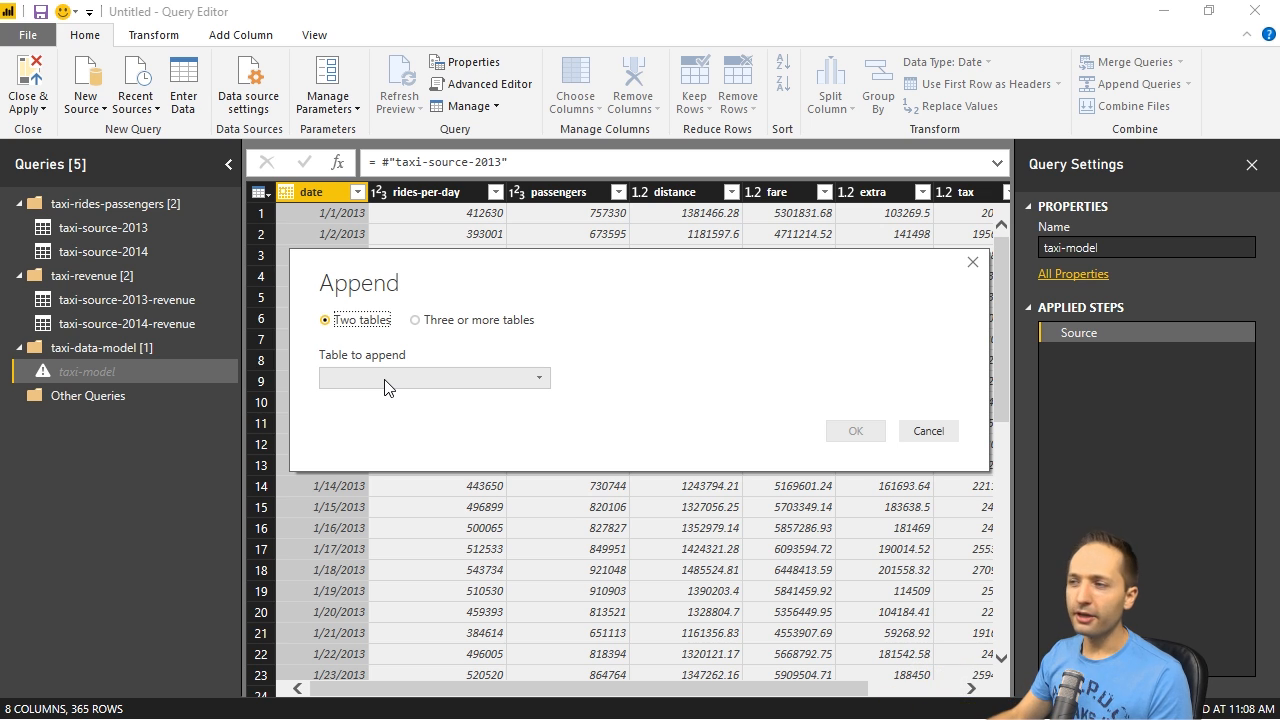
{"action": "left_click", "coordinate": [458, 387]}
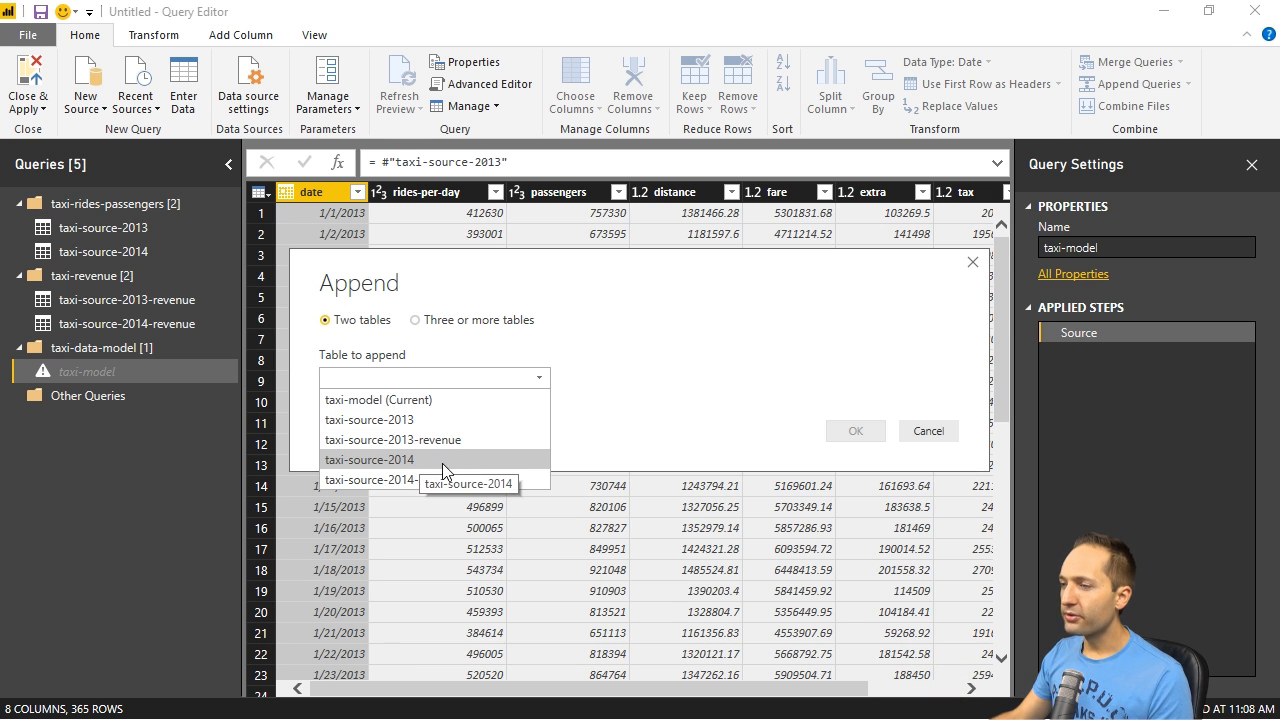
{"action": "left_click", "coordinate": [402, 462]}
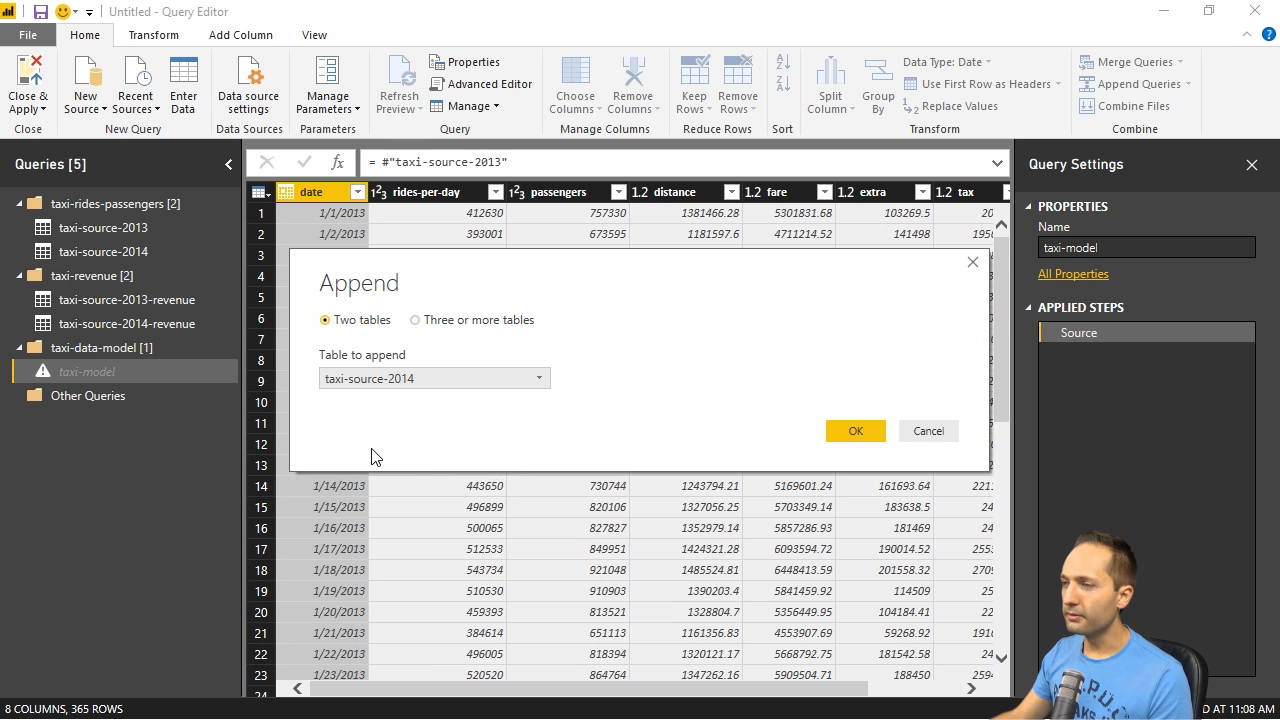
{"action": "left_click", "coordinate": [870, 430]}
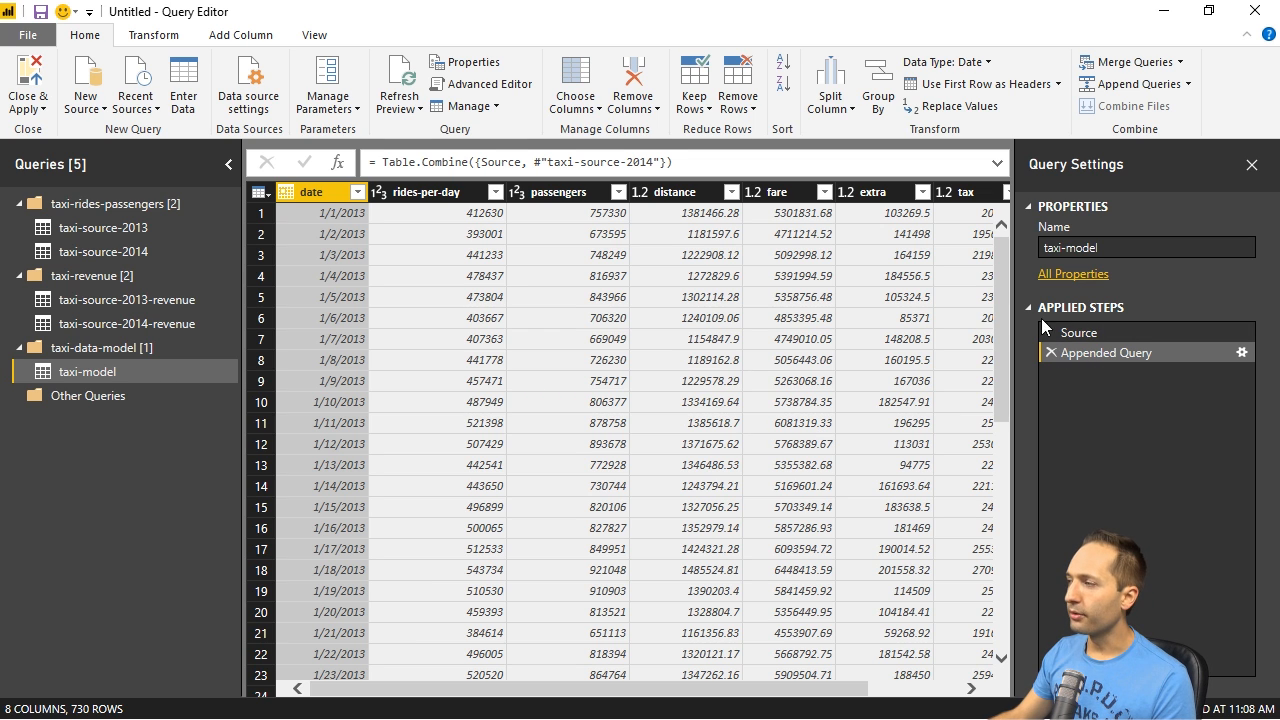
- Examine the rows and columns of the appended taxi-model query for both the 2013 and 2014 data
{"action": "scroll", "coordinate": [470, 443], "scroll_direction": "down", "scroll_amount": 5}
{"action": "scroll", "coordinate": [470, 443], "scroll_direction": "down", "scroll_amount": 20}
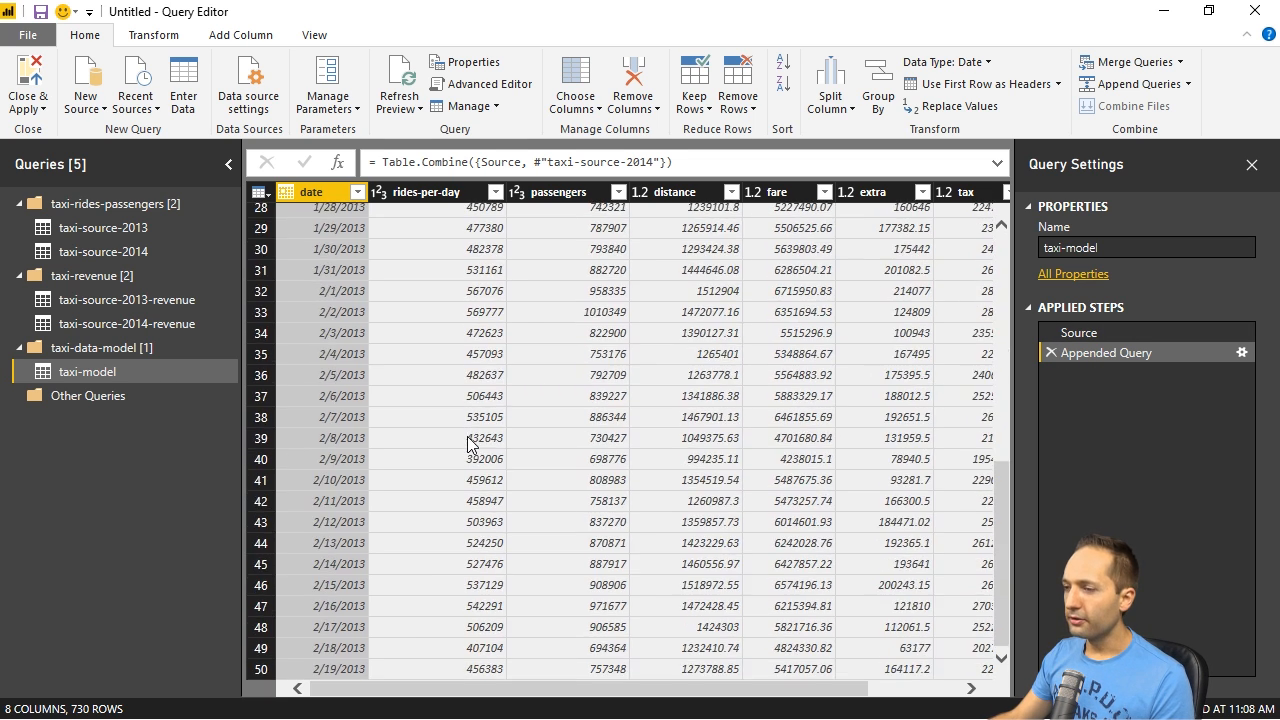
{"action": "scroll", "coordinate": [470, 443], "scroll_direction": "down", "scroll_amount": 20}
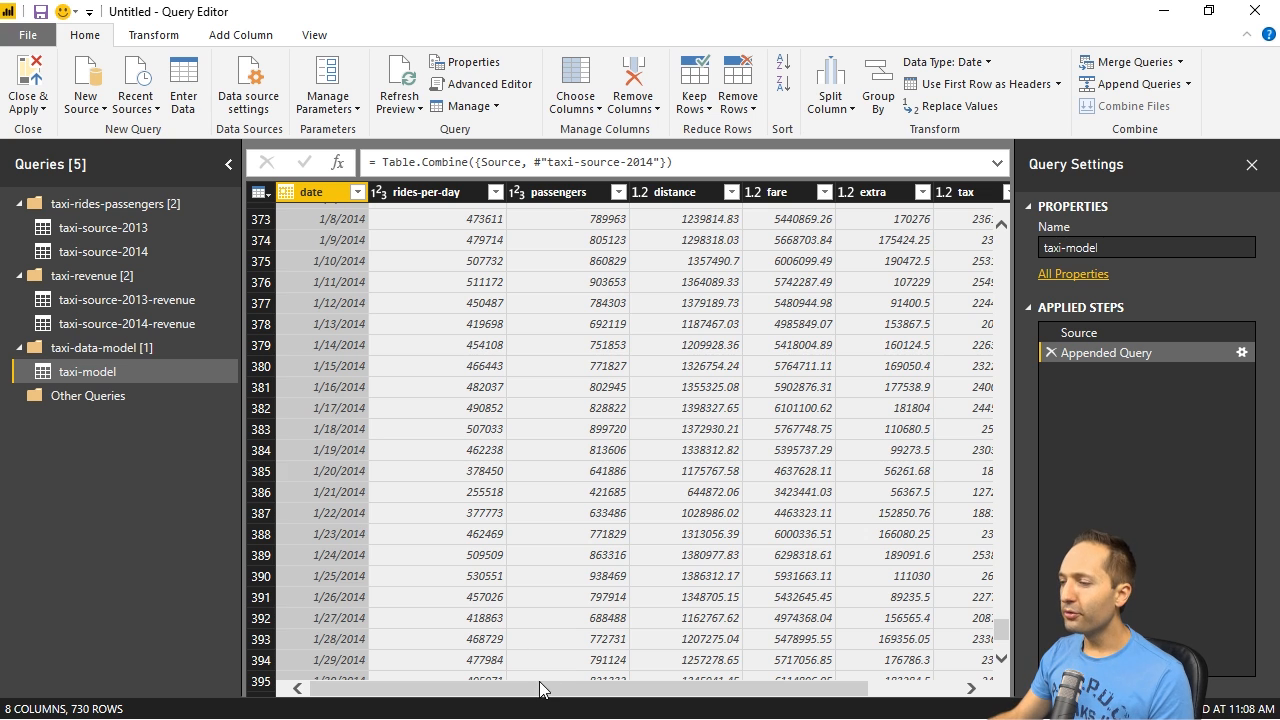
{"action": "left_click_drag", "start_coordinate": [545, 688], "coordinate": [665, 686]}
{"action": "left_click_drag", "start_coordinate": [1001, 634], "coordinate": [926, 230]}
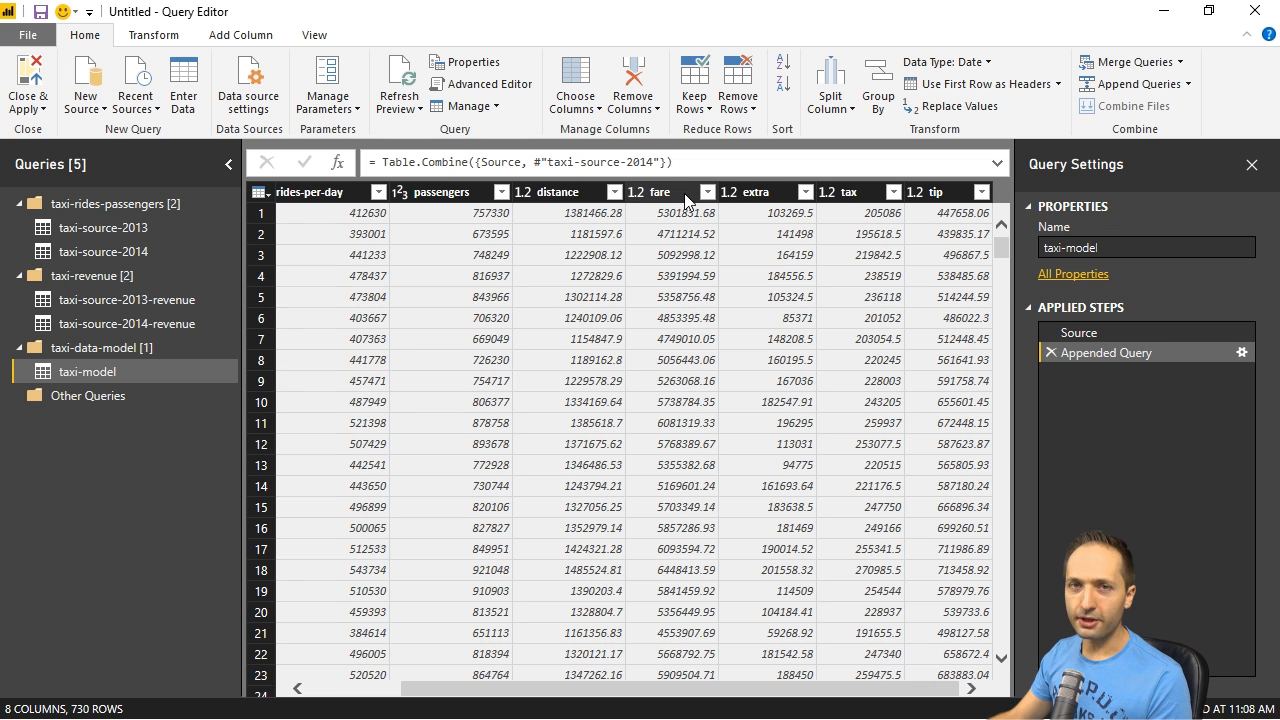
{"action": "left_click_drag", "start_coordinate": [762, 690], "coordinate": [663, 690]}
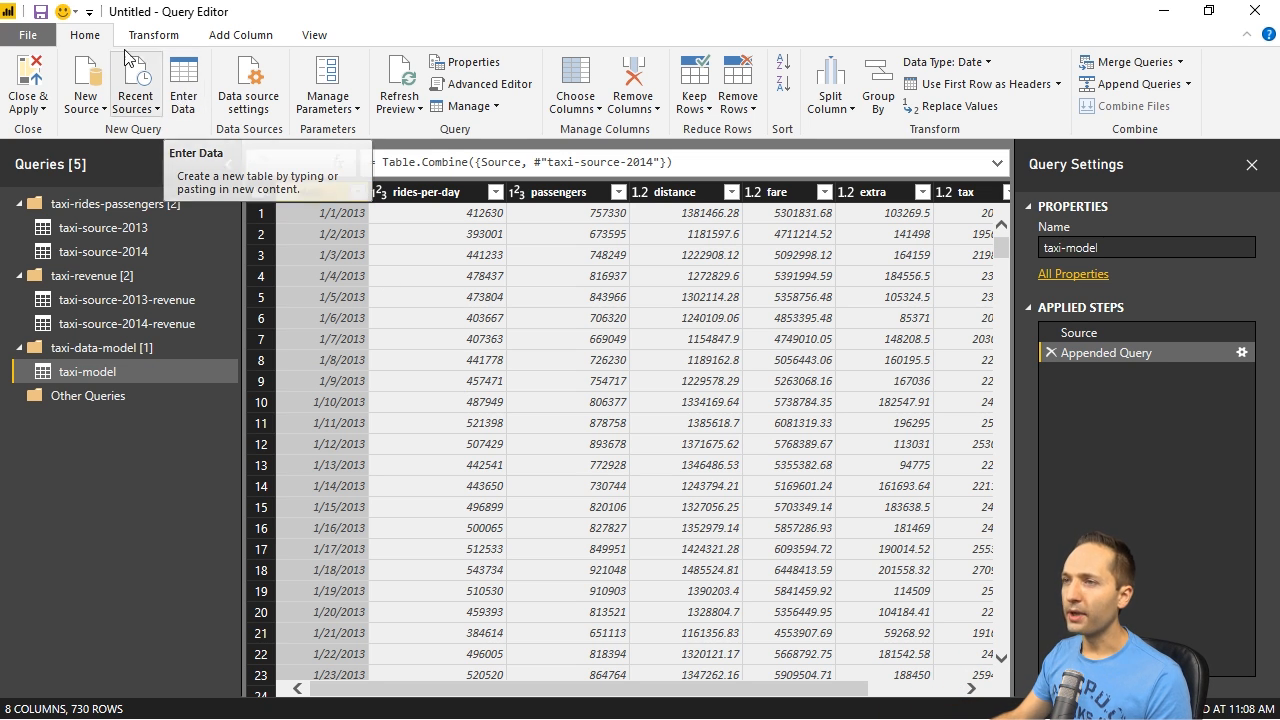
- Start a manually entered table named weekdays and name its first column weekday-nr
{"action": "left_click", "coordinate": [182, 88]}
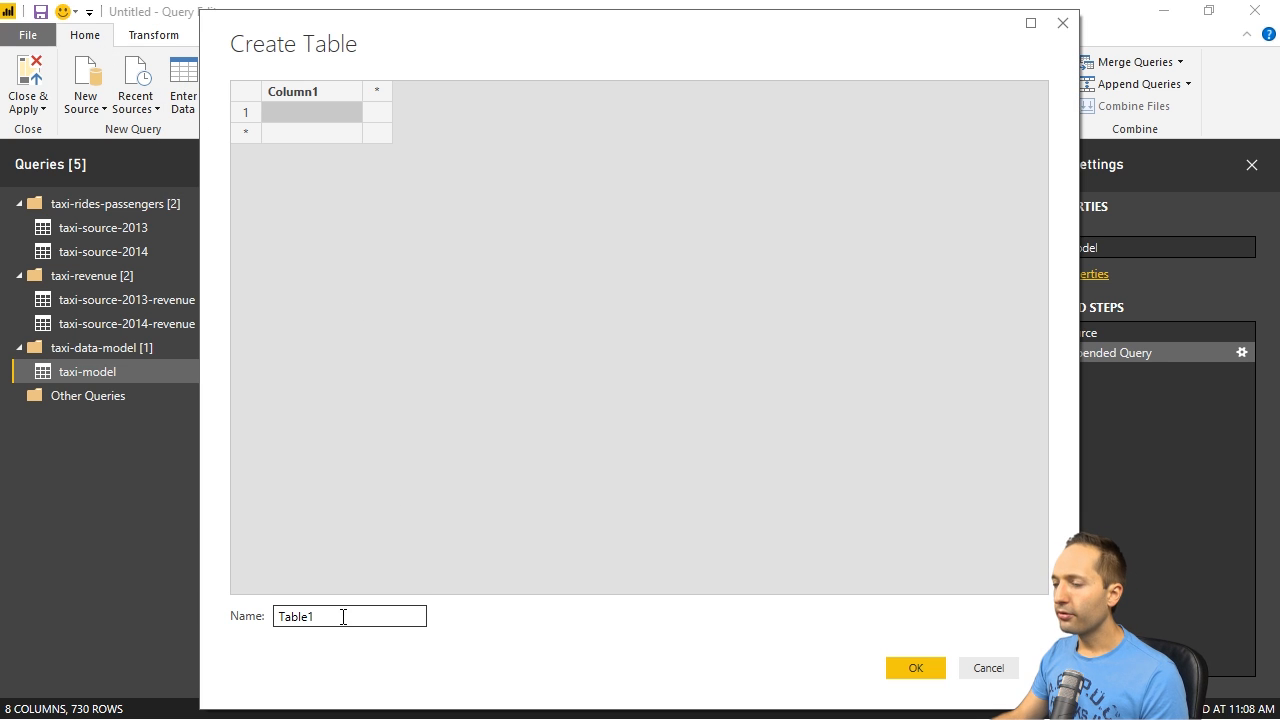
{"action": "left_click_drag", "start_coordinate": [356, 617], "coordinate": [270, 616]}
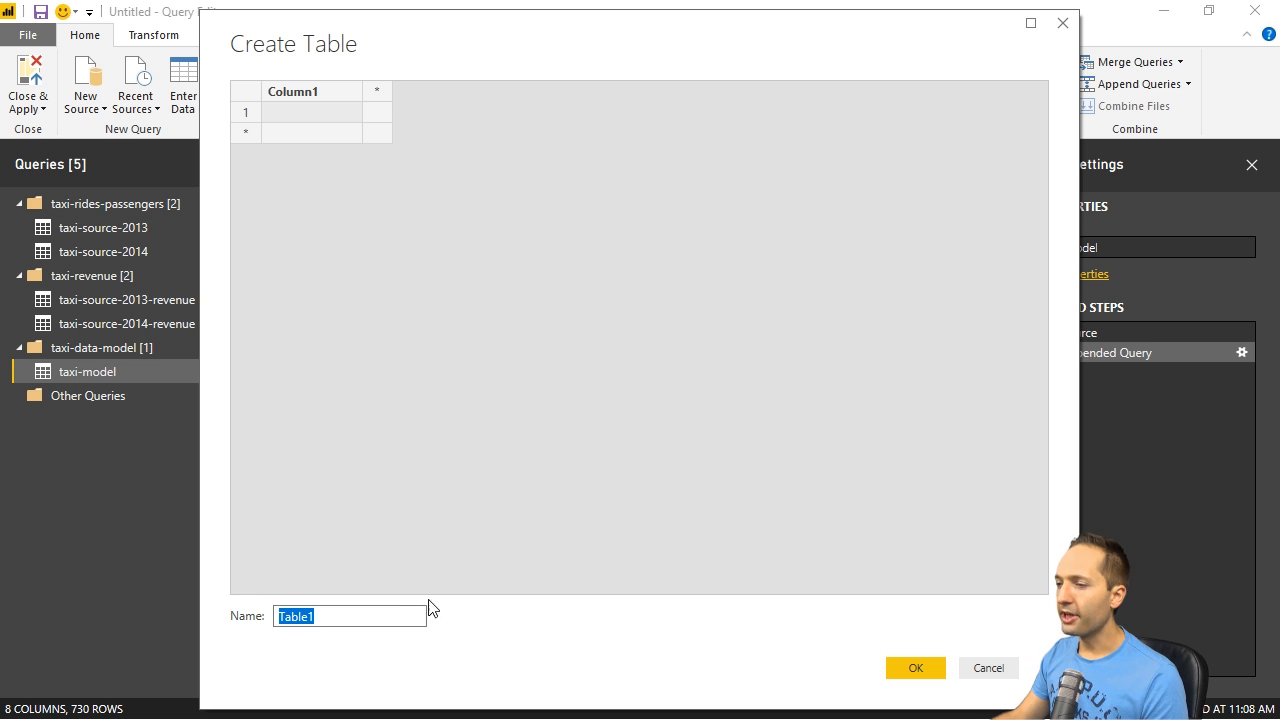
{"action": "type", "text": "week"}
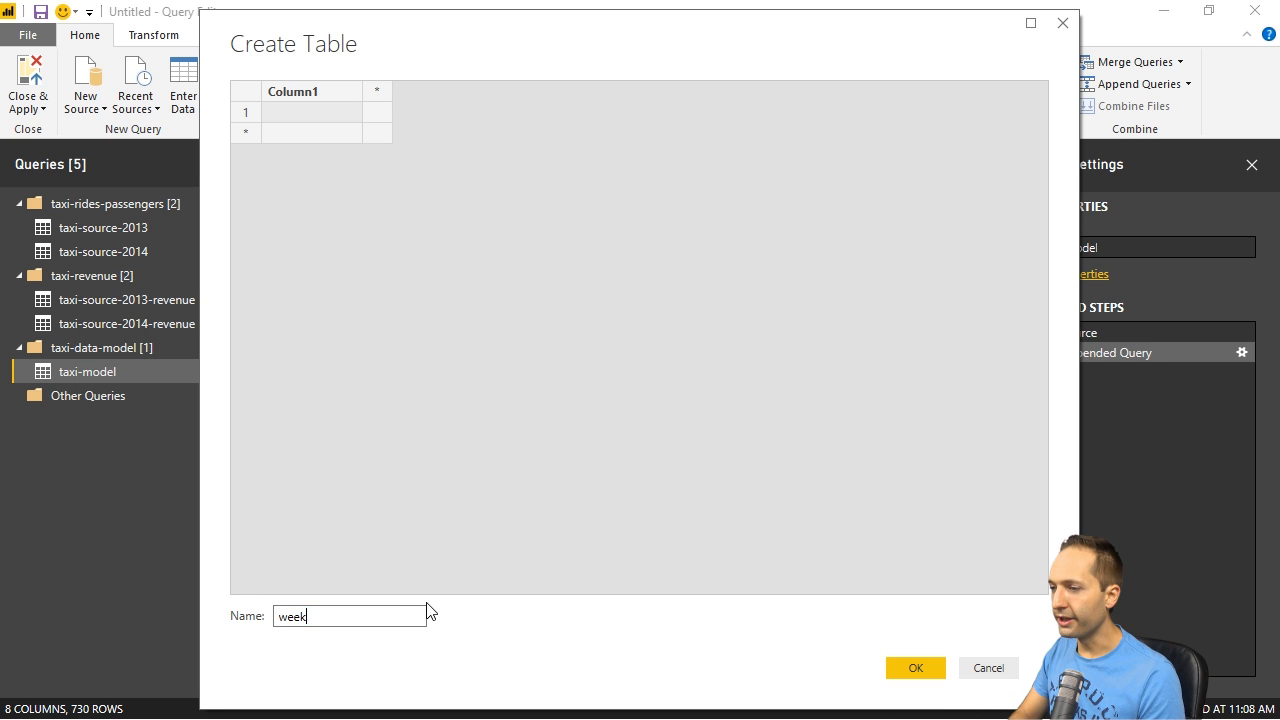
{"action": "double_click", "coordinate": [297, 89]}
{"action": "type", "text": "weekday-nr"}
{"action": "key", "text": "Return"}
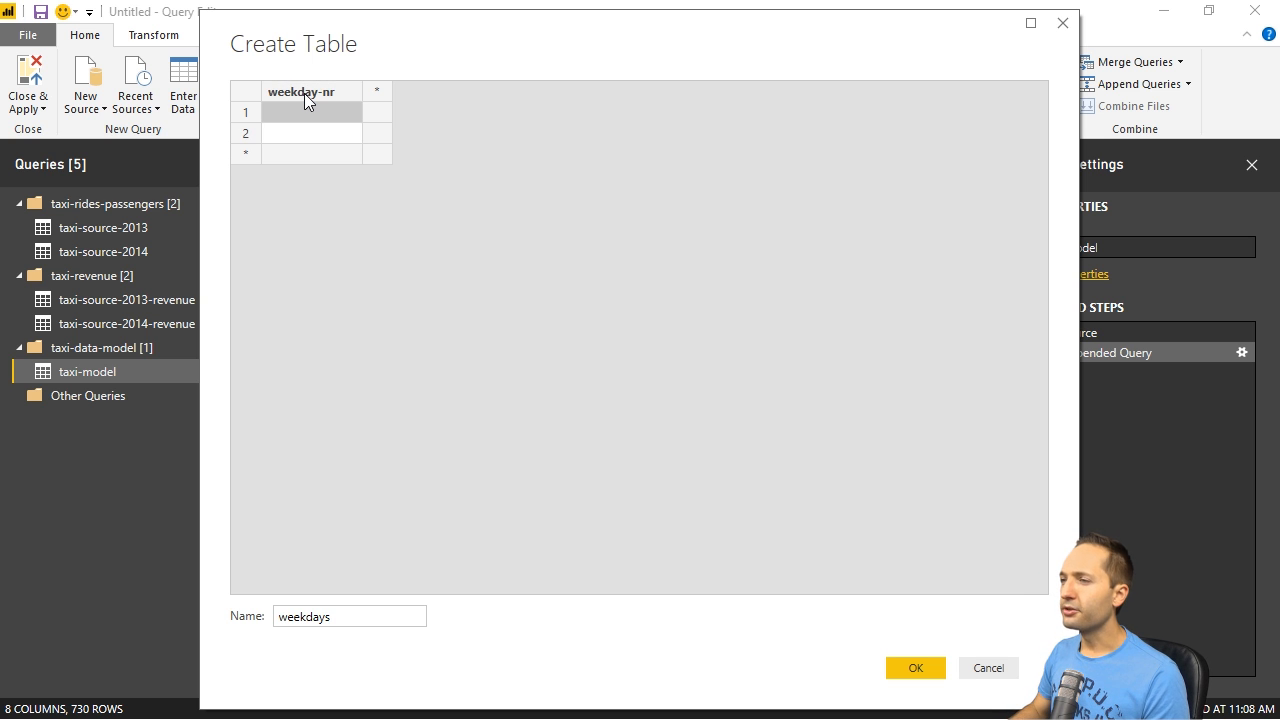
- Fill the weekday-nr column with the numbers 1 to 7, one per row
{"action": "type", "text": "1"}
{"action": "key", "text": "Return"}
{"action": "type", "text": "2 3 4 5"}
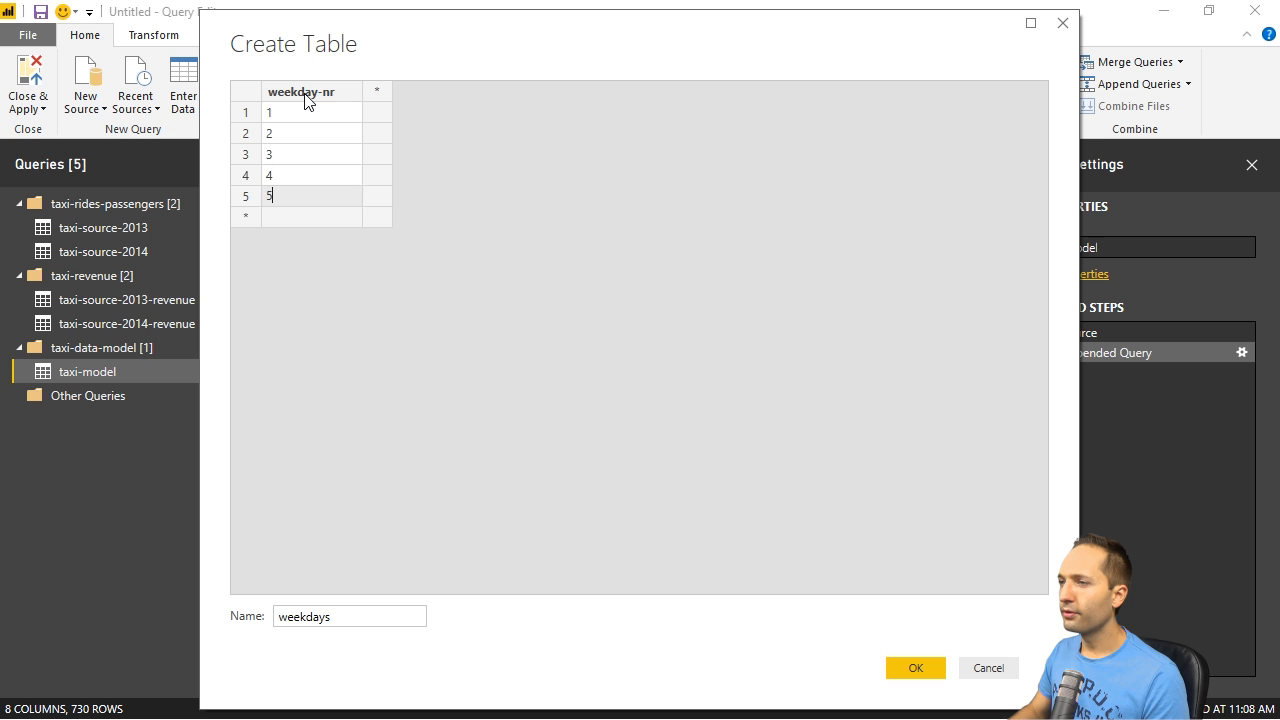
{"action": "type", "text": " 6 7"}
{"action": "key", "text": "Return"}
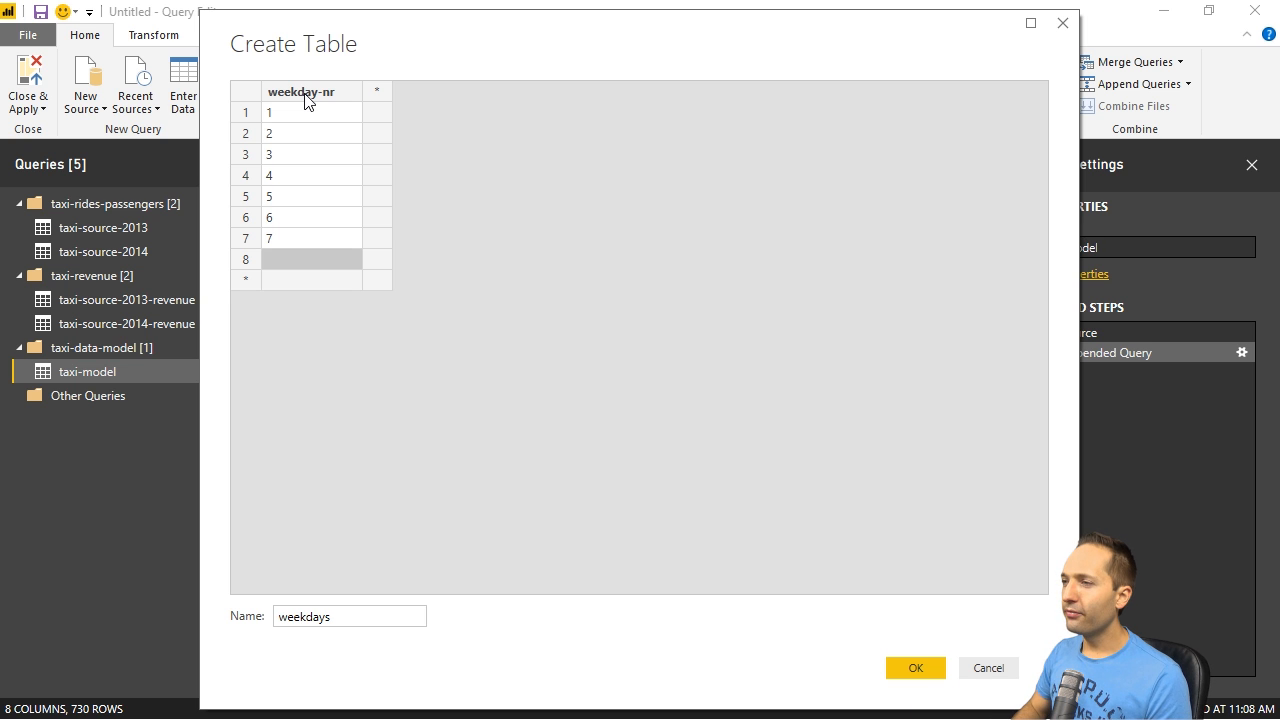
- Add a second column named weekday containing 1 Mon, 2 Tue, 3 Wed, 4 Thu, 5 Fri, 6 Sat and 7 Sun
{"action": "key", "text": "Tab"}
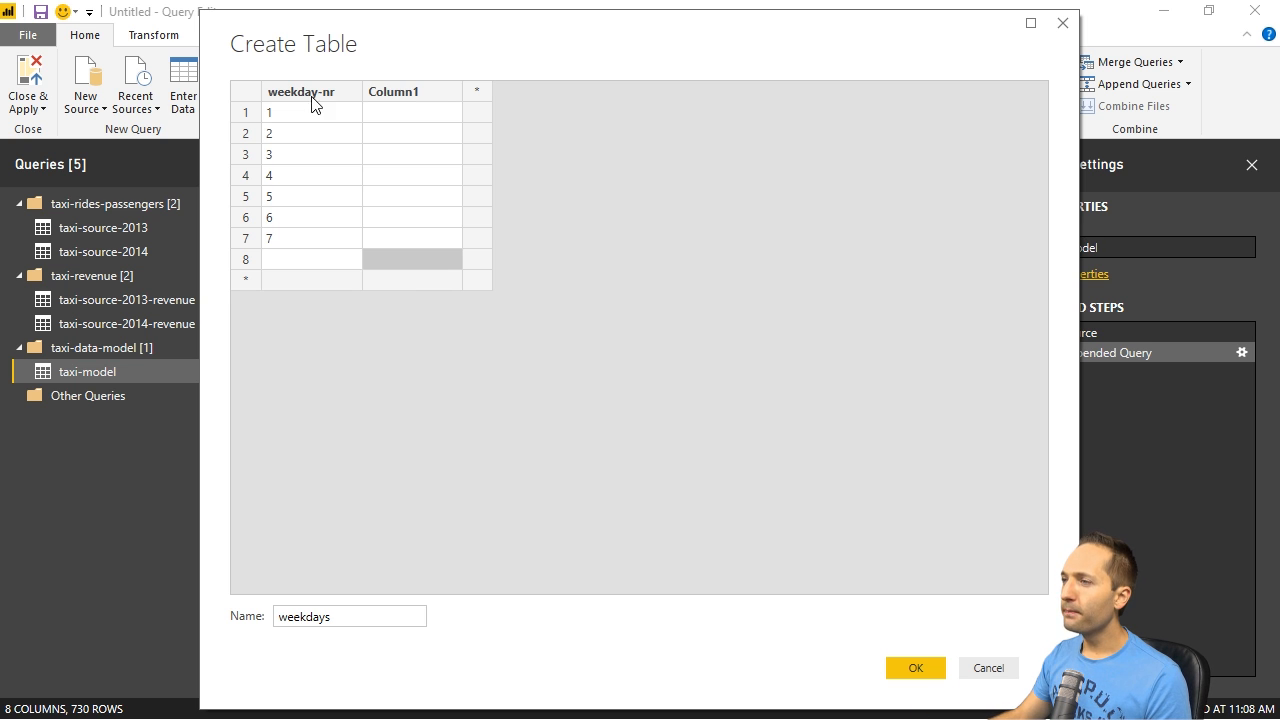
{"action": "double_click", "coordinate": [400, 92]}
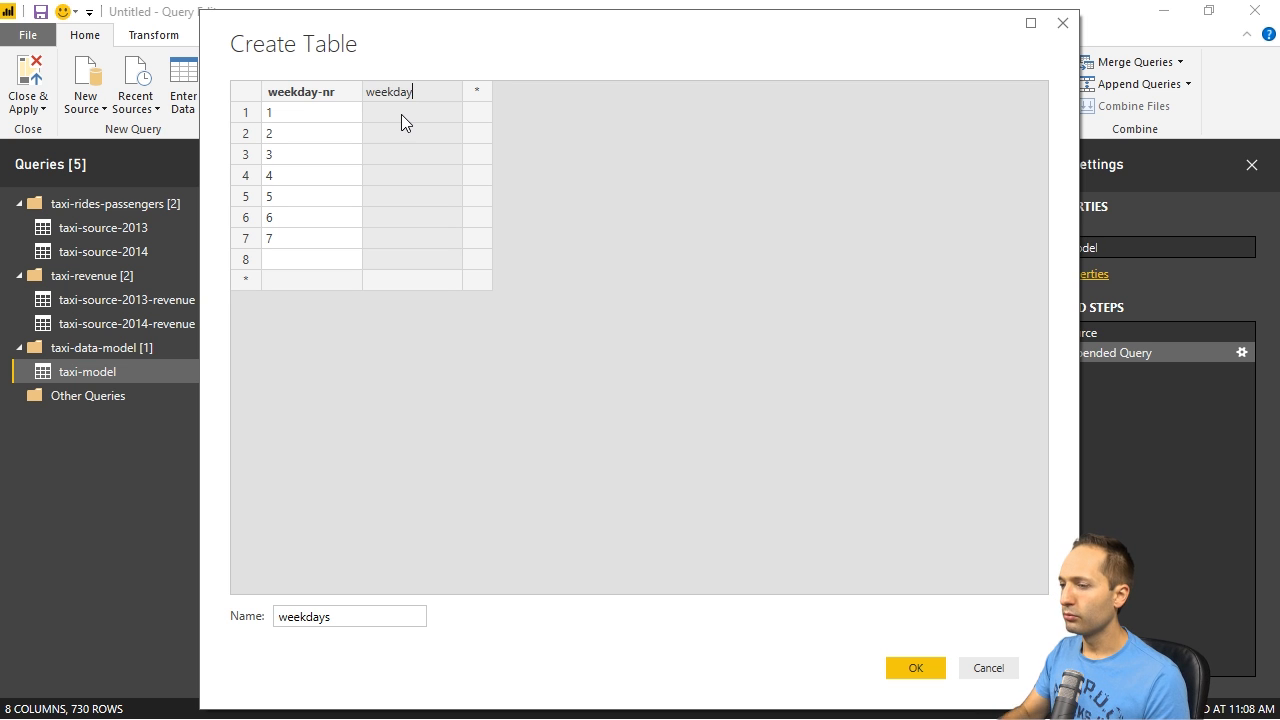
{"action": "left_click", "coordinate": [401, 114]}
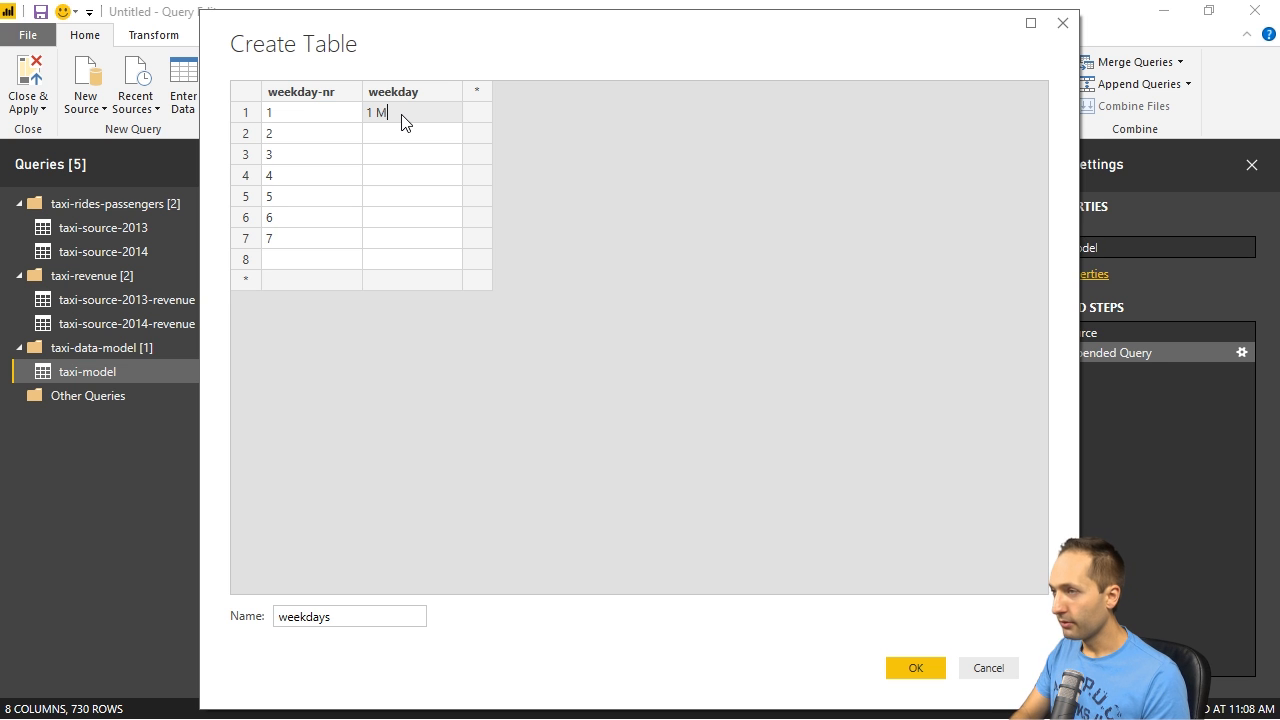
{"action": "key", "text": "Return"}
{"action": "type", "text": "2 T"}
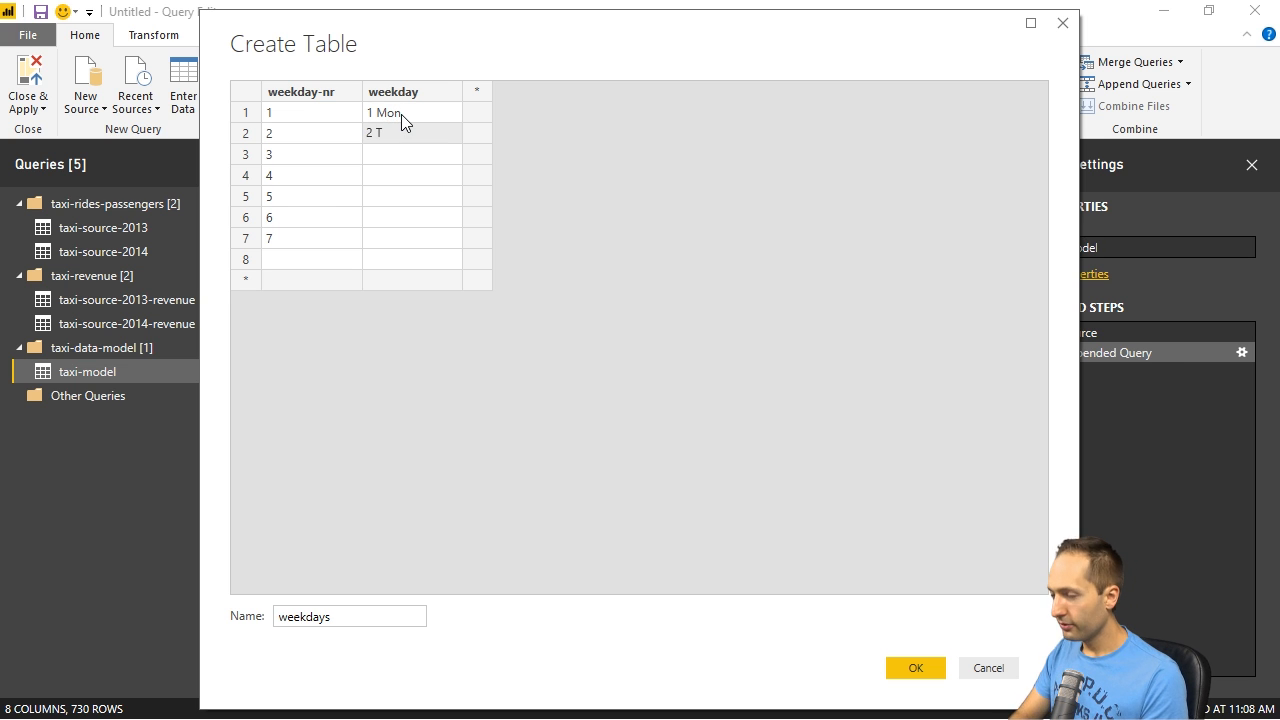
{"action": "type", "text": "ue"}
{"action": "key", "text": "Return"}
{"action": "type", "text": "3 Wed"}
{"action": "key", "text": "Return"}
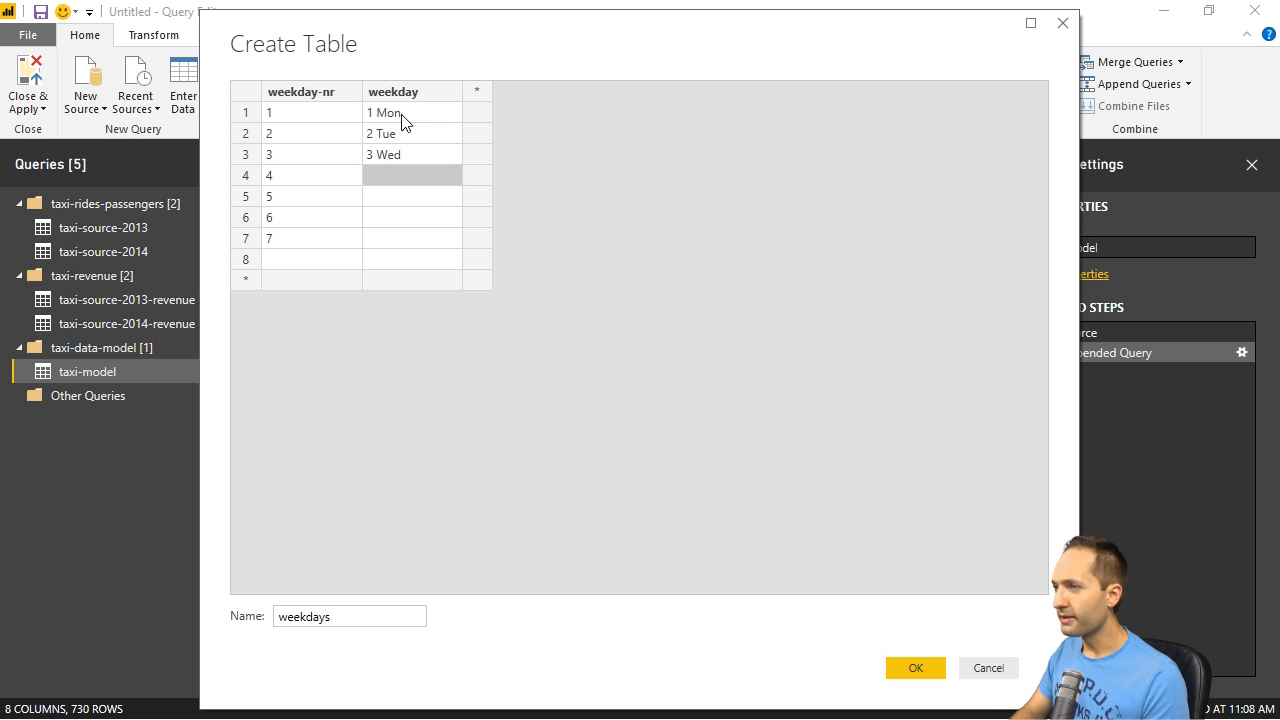
{"action": "type", "text": "4 Thu"}
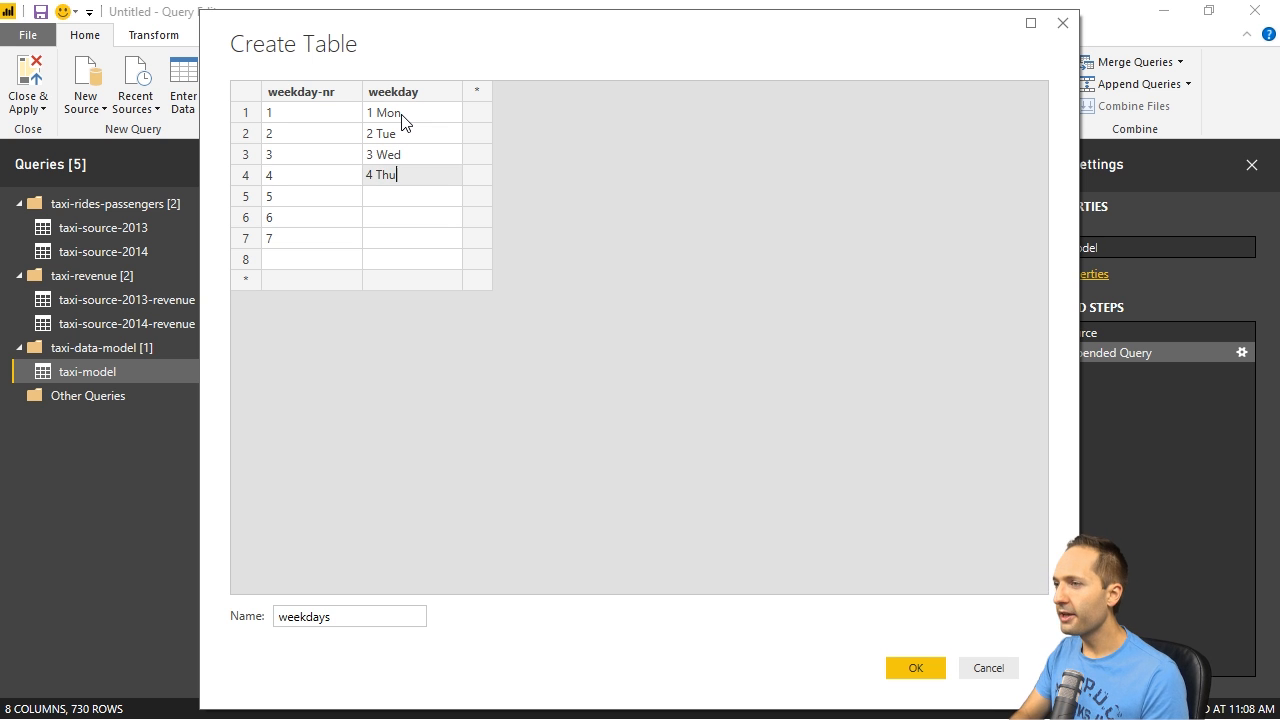
{"action": "key", "text": "Return"}
{"action": "type", "text": "5 Fri"}
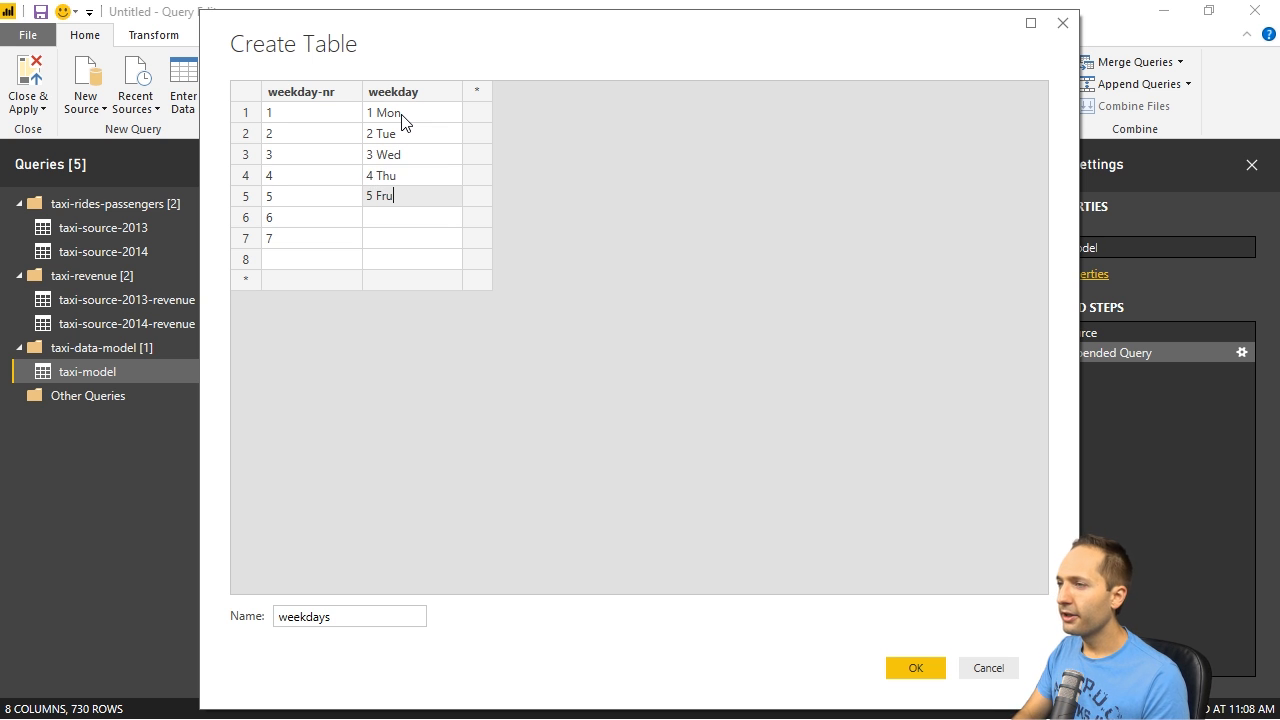
{"action": "key", "text": "Return"}
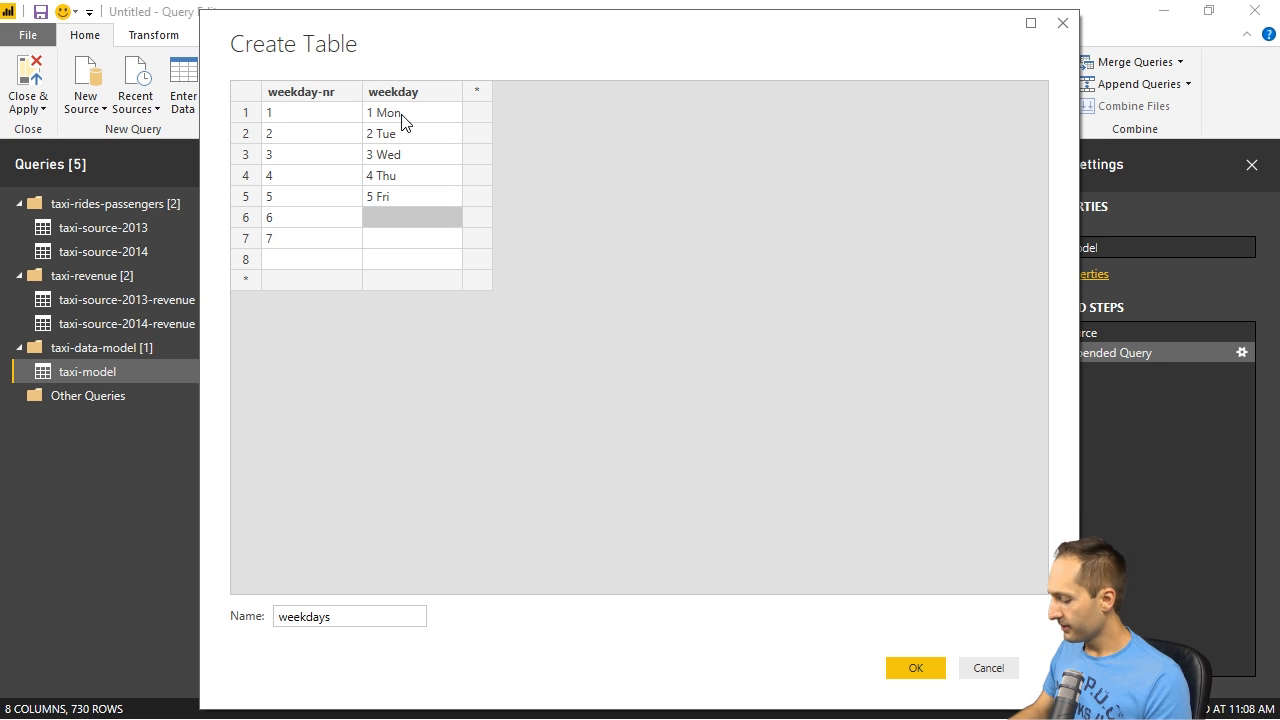
{"action": "type", "text": "6 Sat"}
{"action": "key", "text": "Return"}
{"action": "type", "text": "7"}
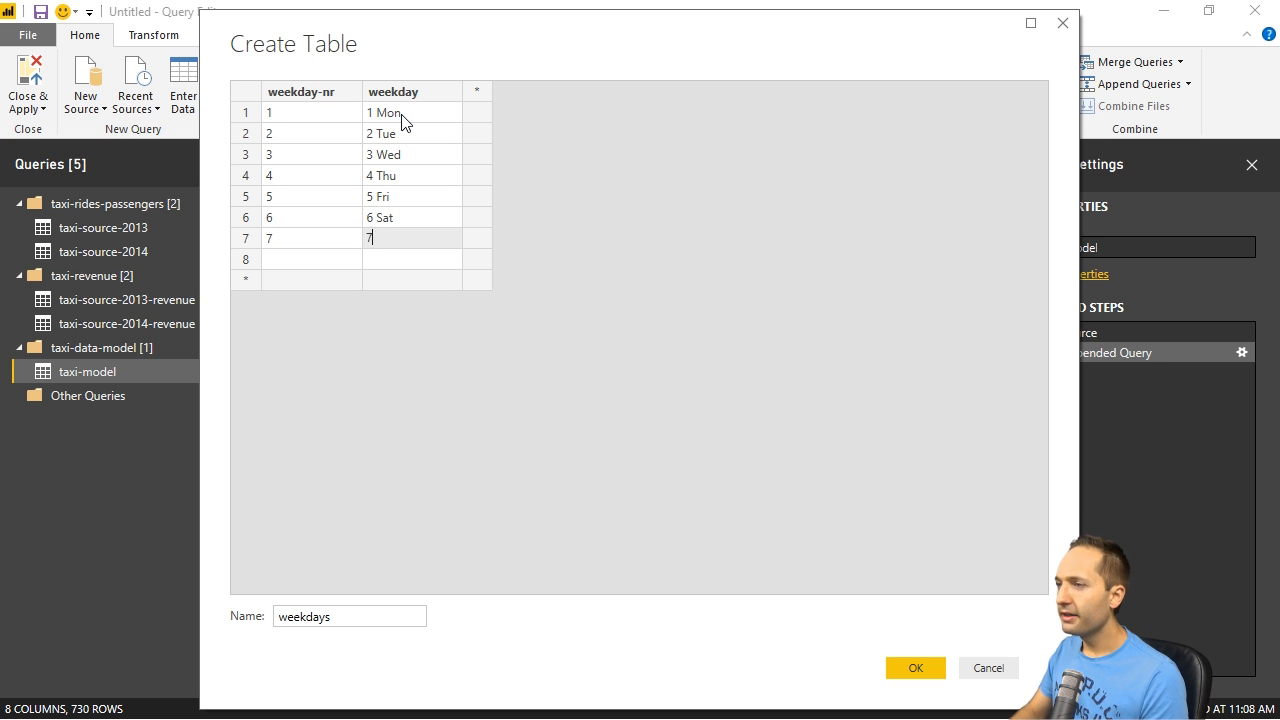
{"action": "type", "text": " Sun"}
{"action": "key", "text": "Return"}
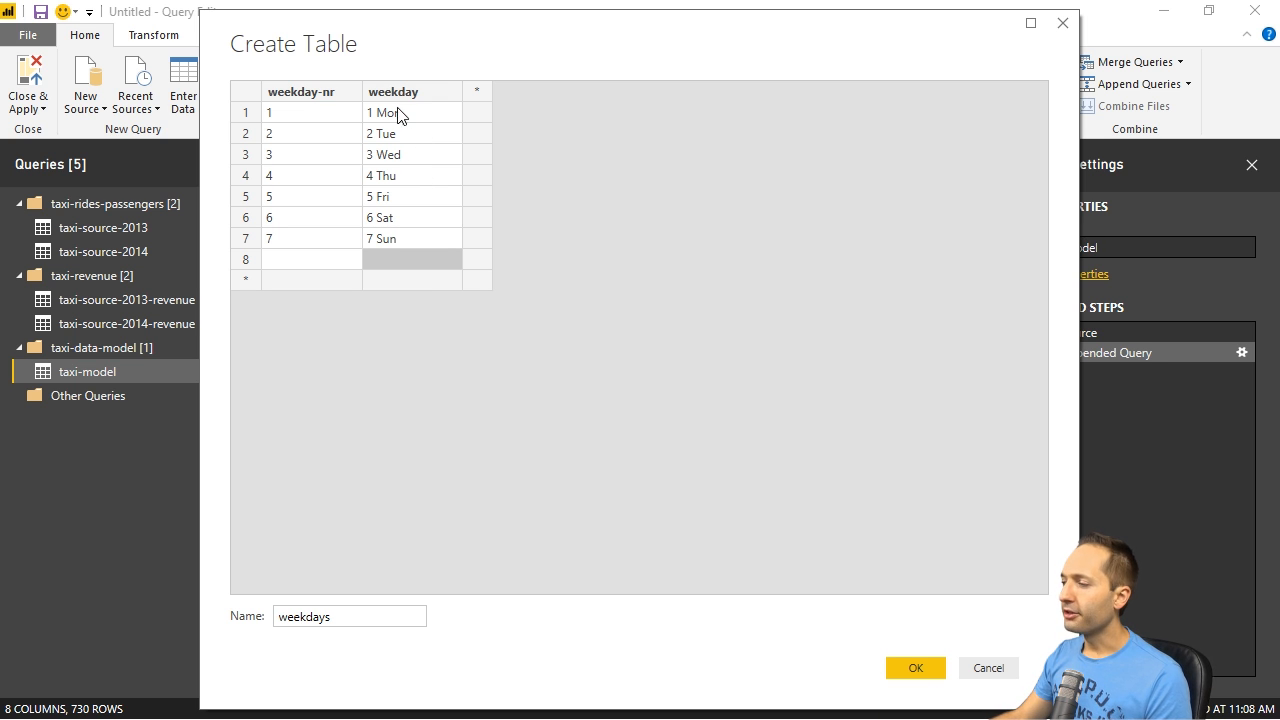
- Create the weekdays table from the entered data and move its query into the taxi-data-model group
{"action": "left_click", "coordinate": [914, 667]}
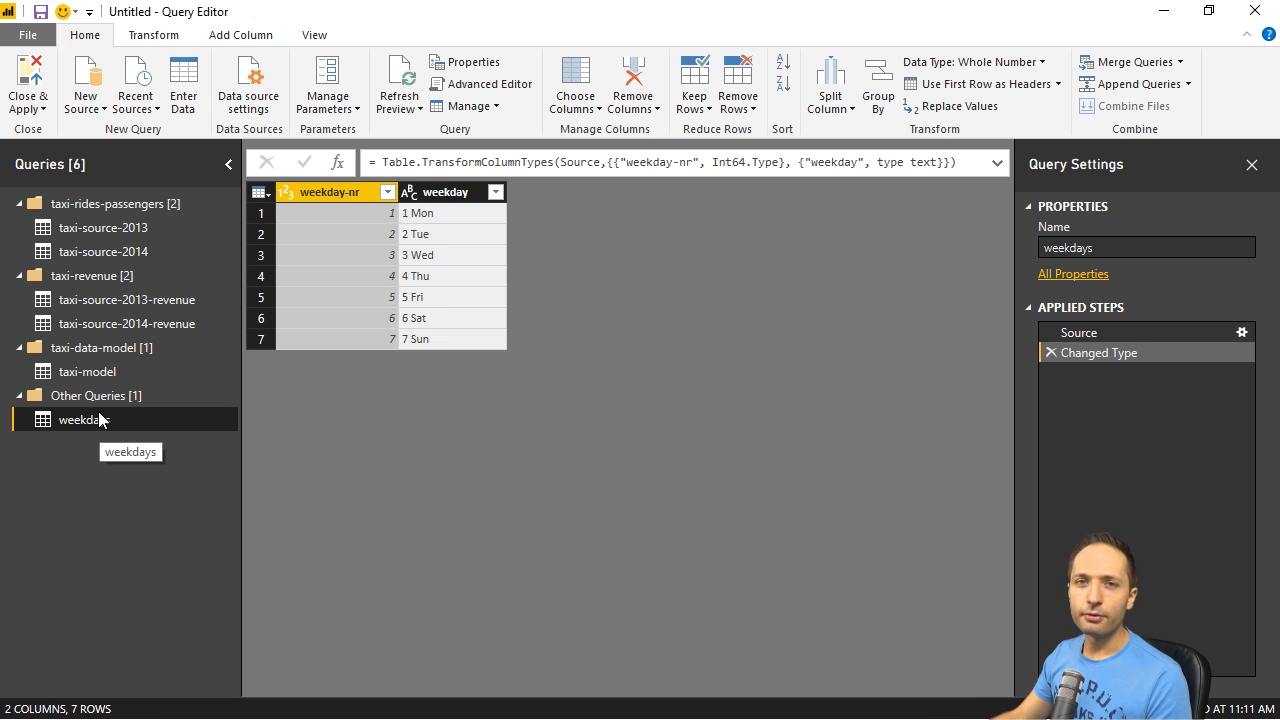
{"action": "left_click_drag", "start_coordinate": [73, 423], "coordinate": [166, 381]}
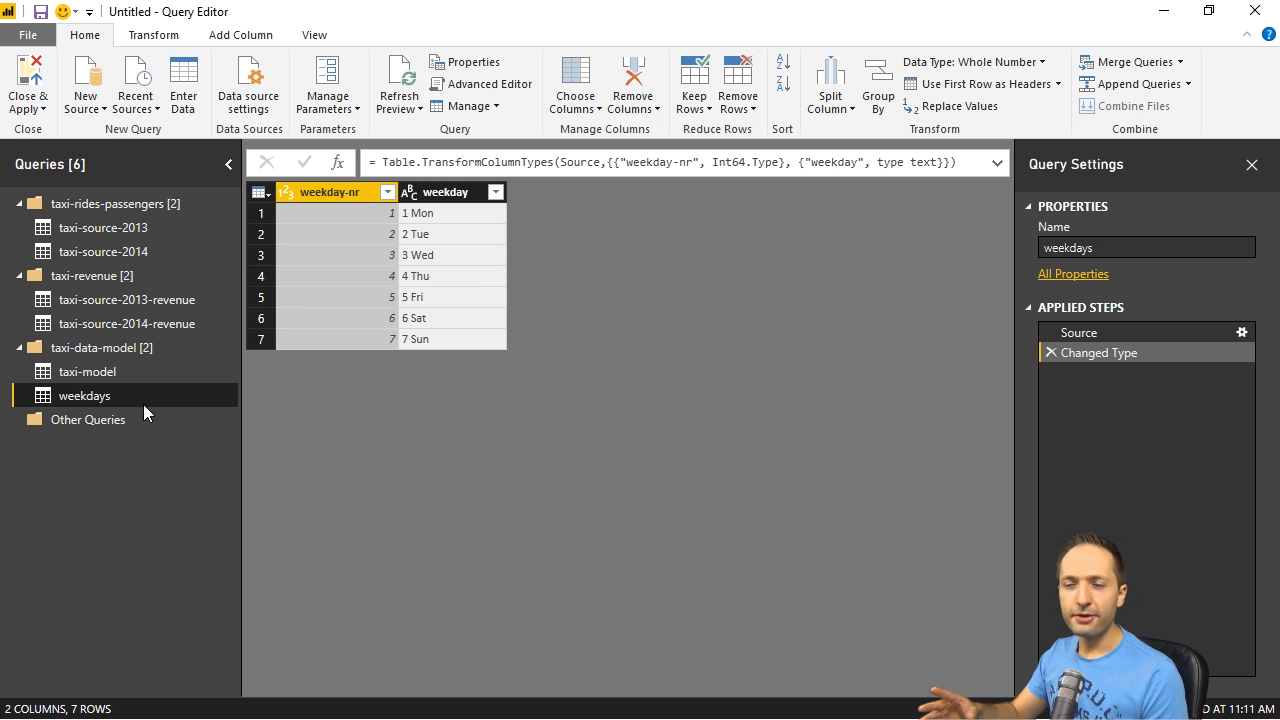
{"action": "left_click", "coordinate": [99, 375]}
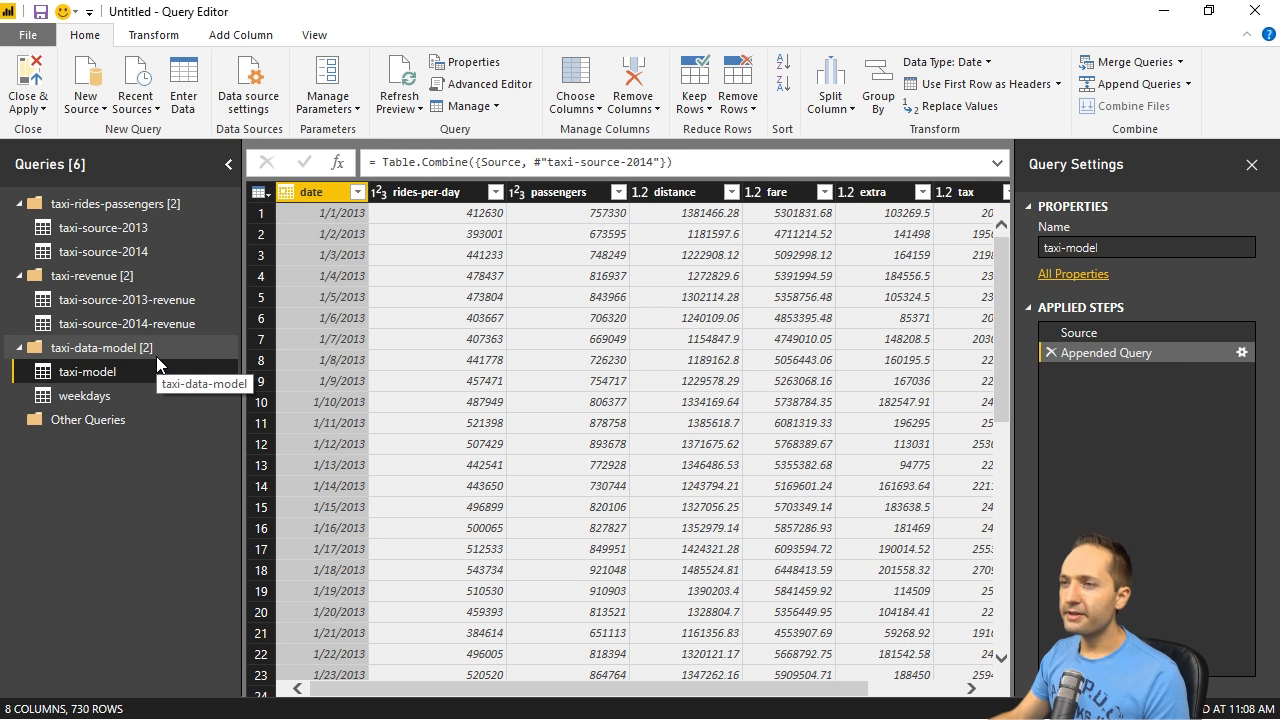
- Disable loading for the taxi-source-2013 and taxi-source-2014 queries in the taxi-rides-passengers group
{"action": "left_click", "coordinate": [92, 230]}
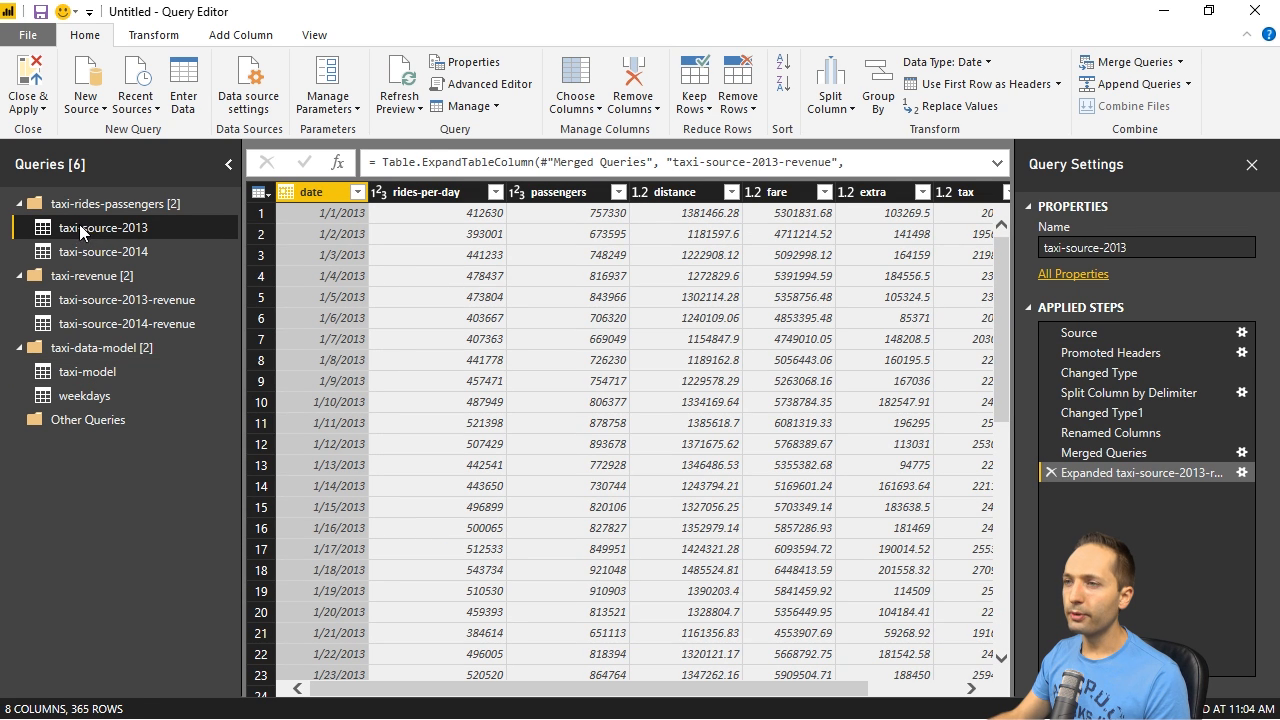
{"action": "right_click", "coordinate": [72, 226]}
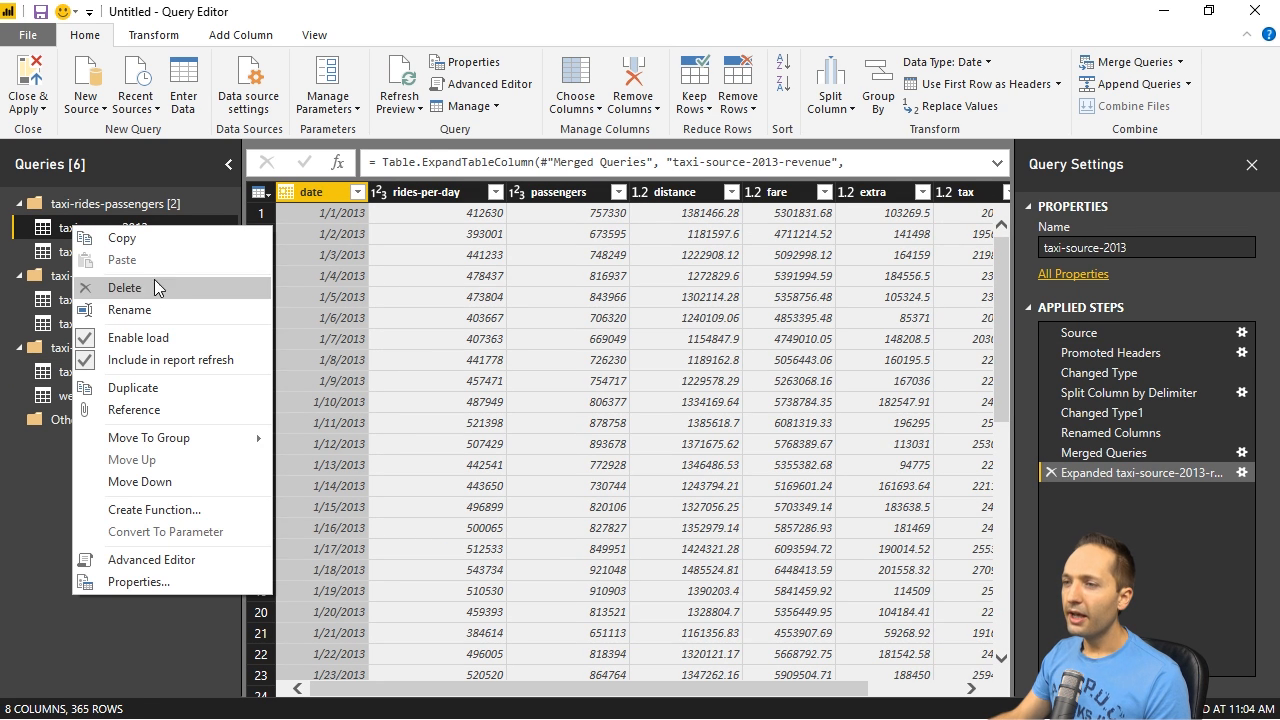
{"action": "left_click", "coordinate": [112, 337]}
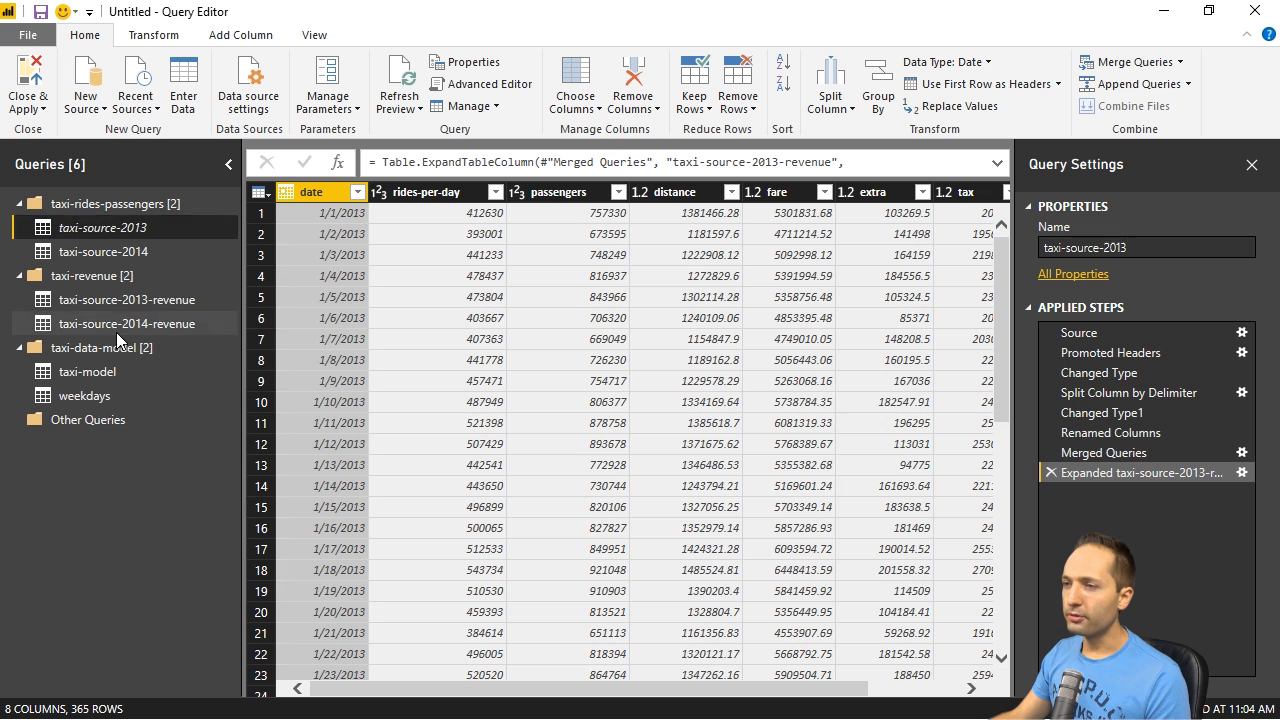
{"action": "left_click", "coordinate": [139, 250]}
{"action": "right_click", "coordinate": [124, 252]}
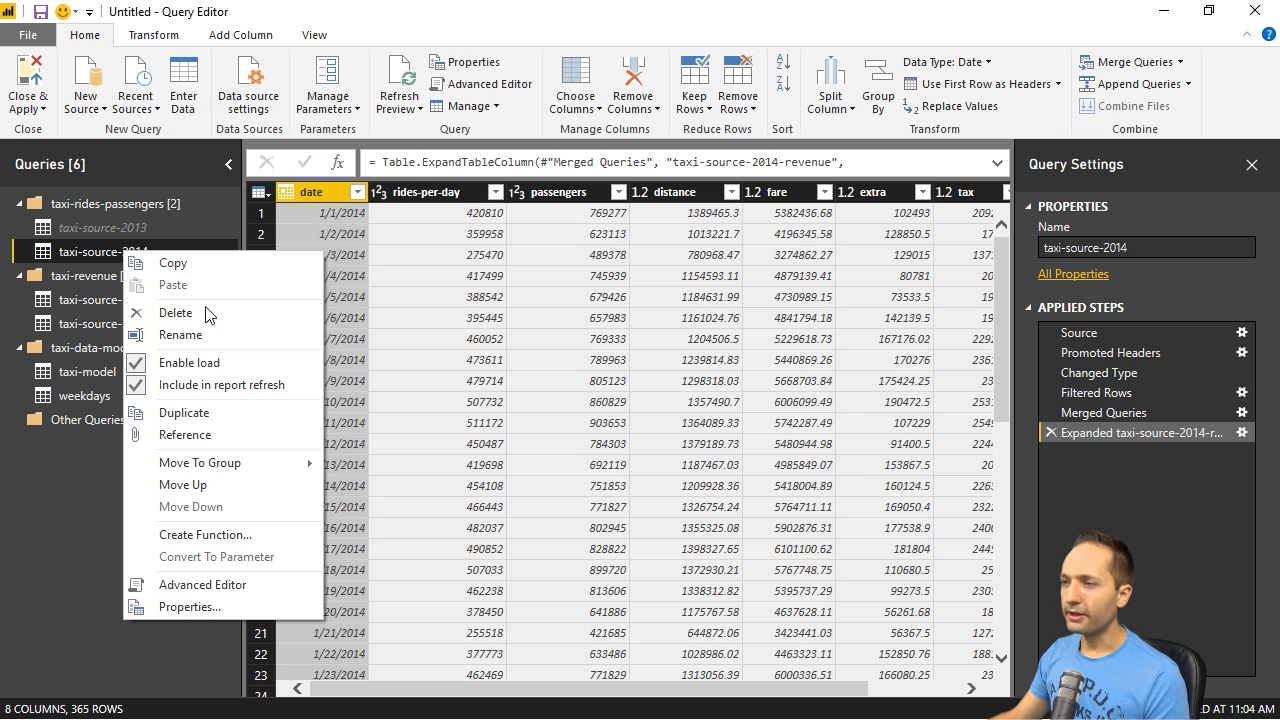
{"action": "left_click", "coordinate": [203, 361]}
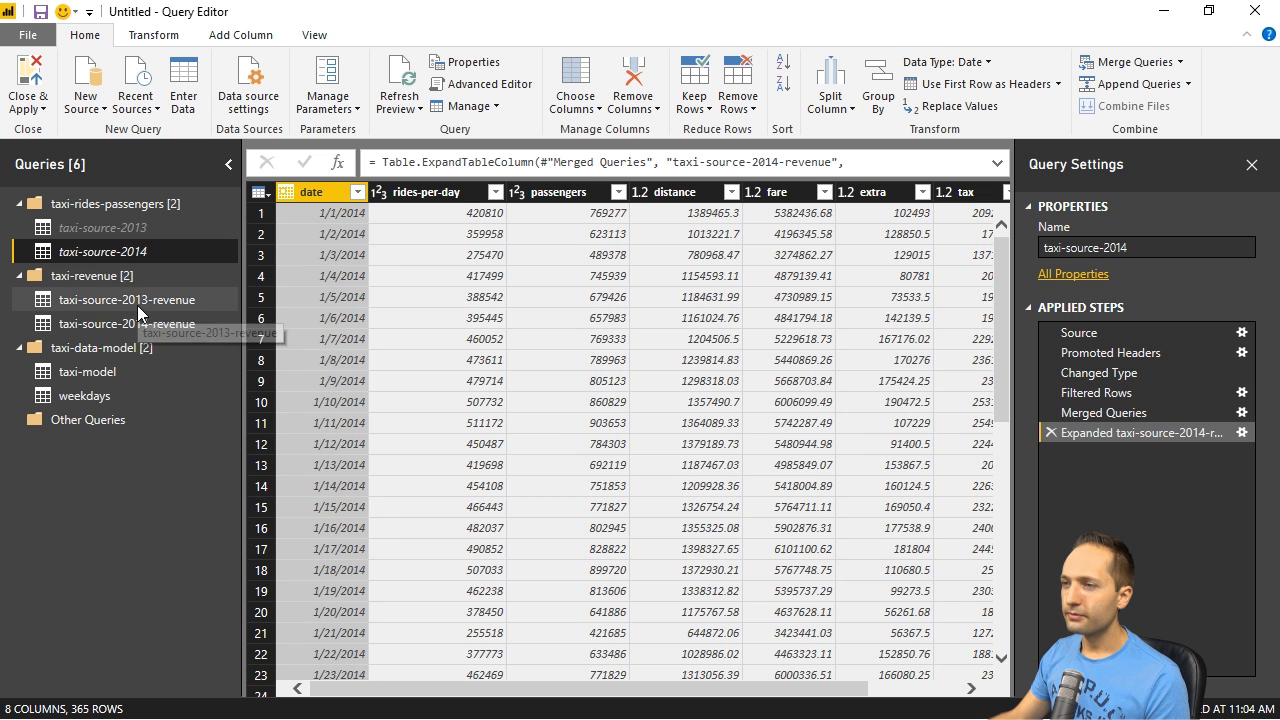
- Disable loading for the taxi-source-2013-revenue and taxi-source-2014-revenue queries
{"action": "left_click", "coordinate": [137, 307]}
{"action": "right_click", "coordinate": [137, 307]}
{"action": "left_click", "coordinate": [220, 416]}
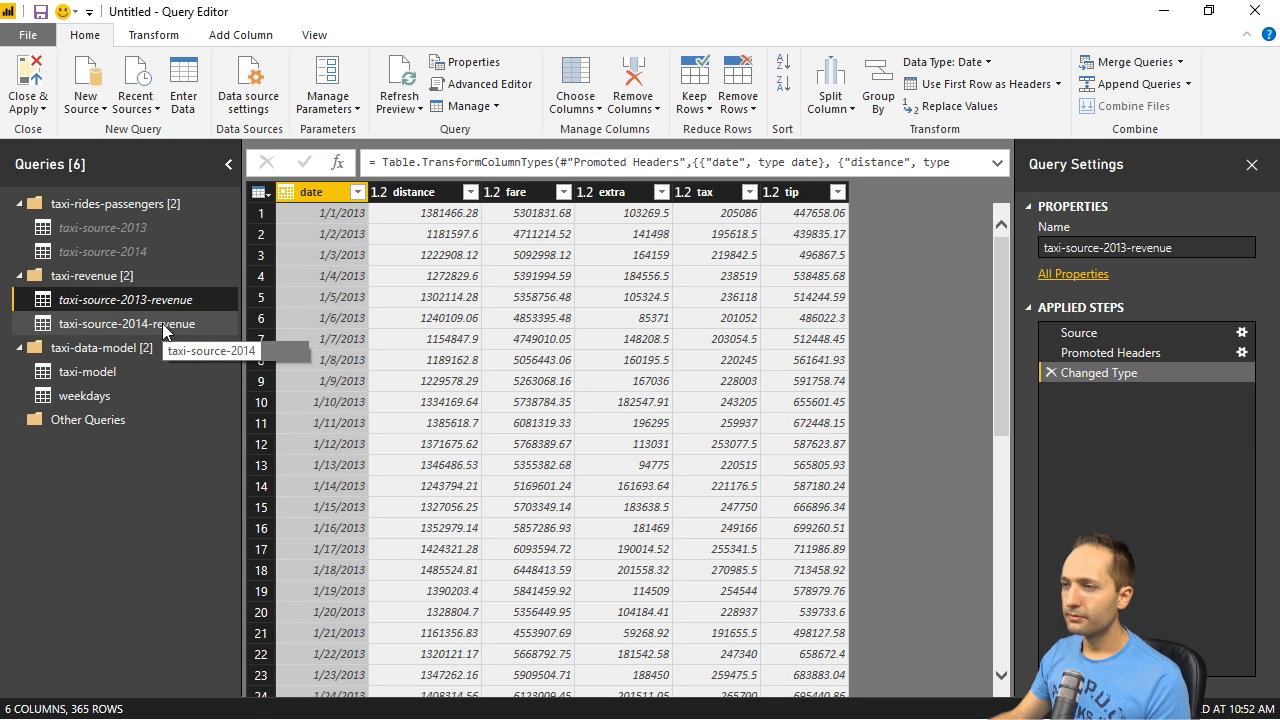
{"action": "right_click", "coordinate": [164, 332]}
{"action": "left_click", "coordinate": [235, 437]}
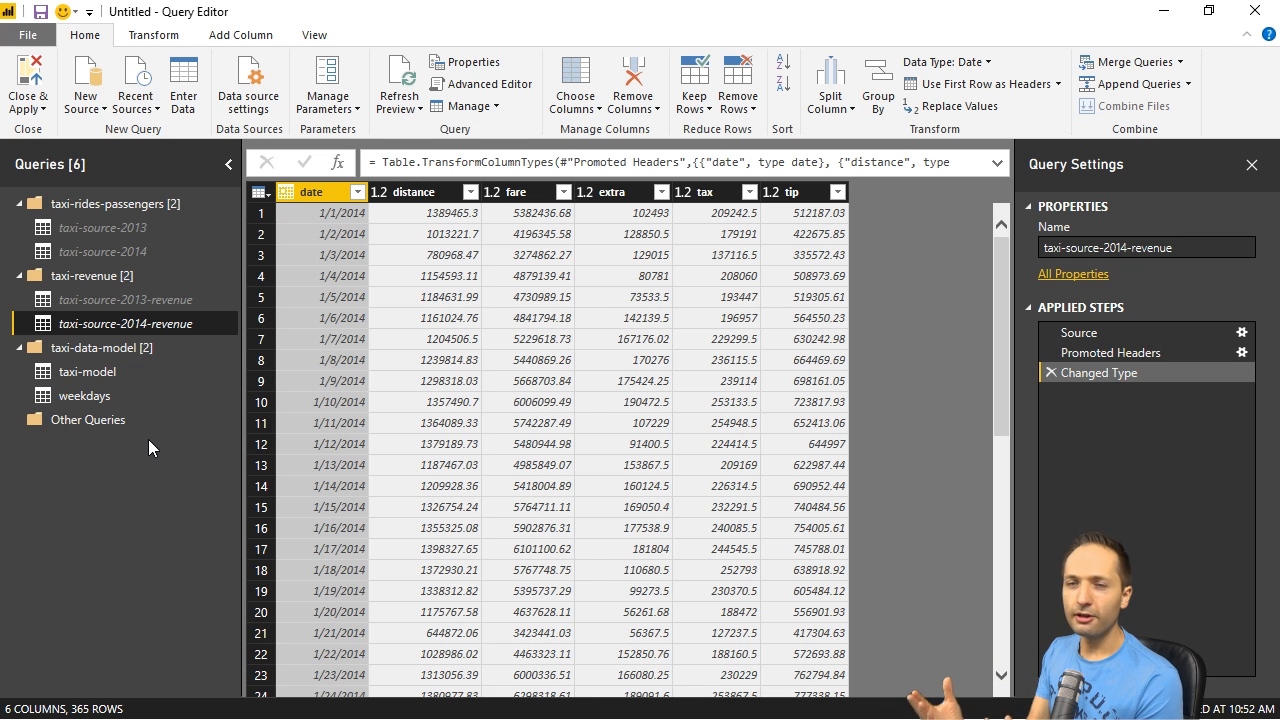
- Apply the query changes to the report and expand the fields of the taxi-model and weekdays tables
{"action": "left_click", "coordinate": [27, 74]}
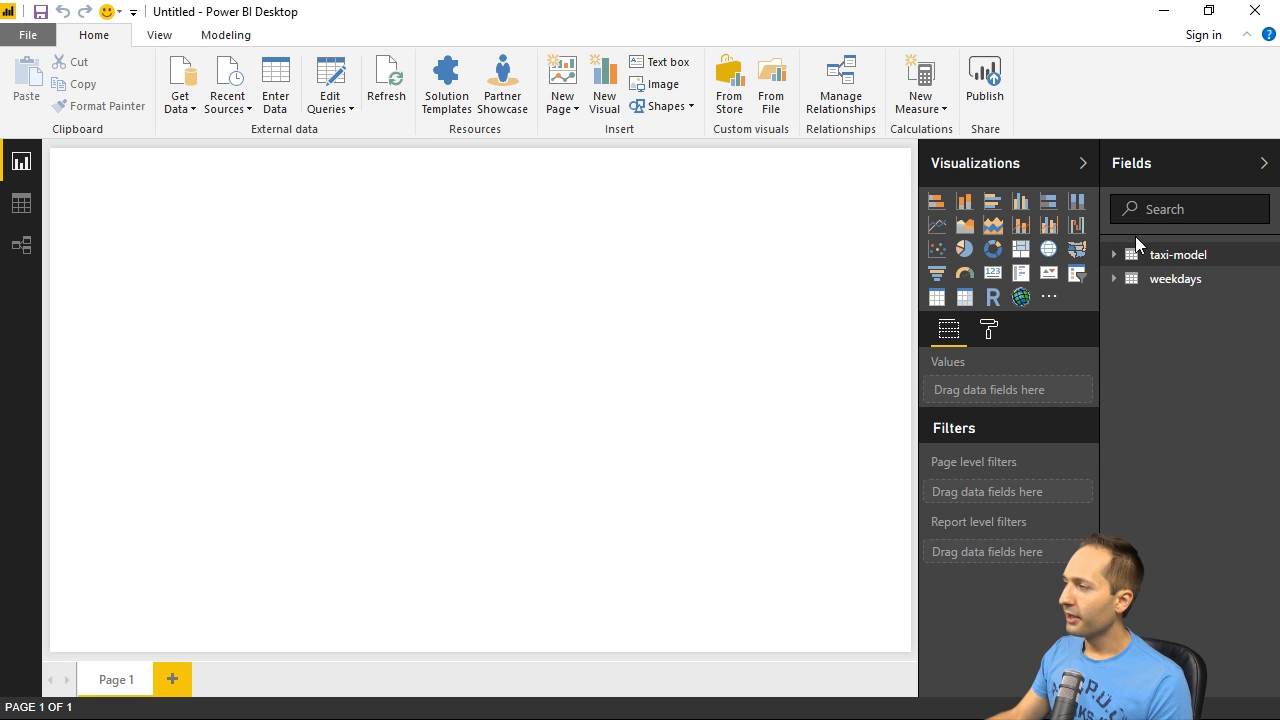
{"action": "left_click", "coordinate": [1114, 255]}
{"action": "left_click", "coordinate": [1113, 461]}
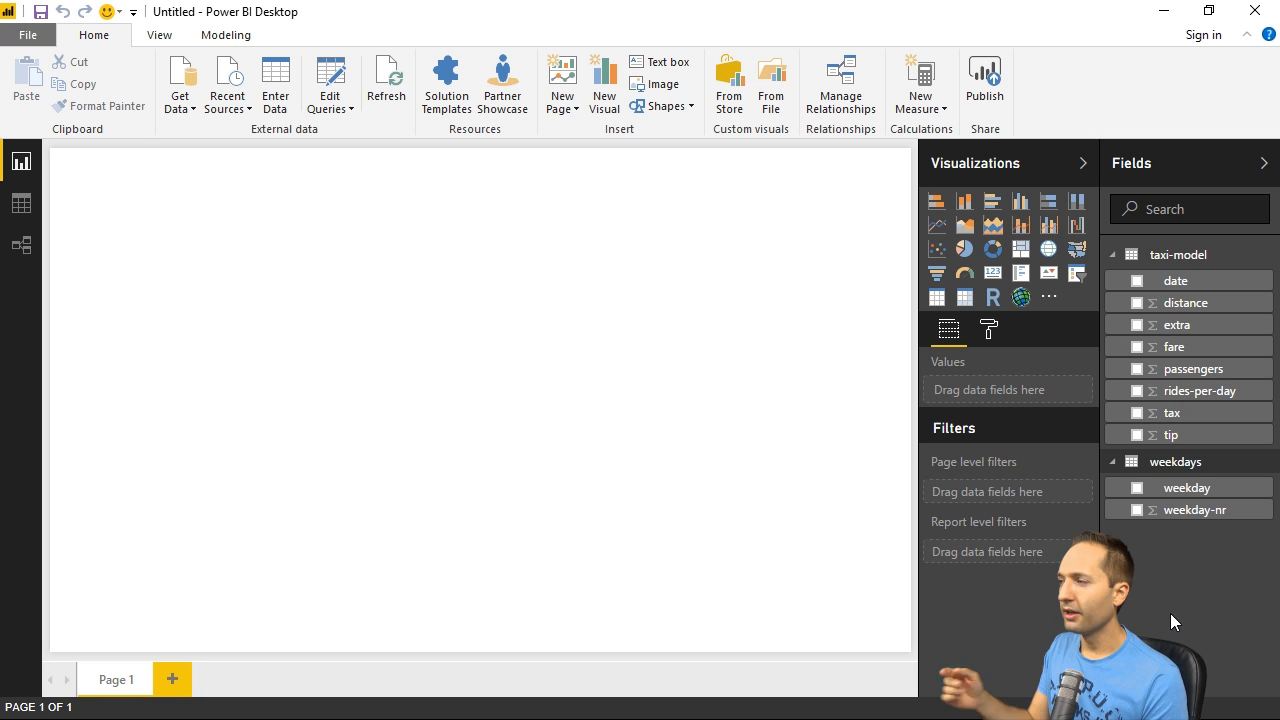
- Save the report as a Power BI file named project-taxi in the Source folder
{"action": "left_click", "coordinate": [40, 12]}
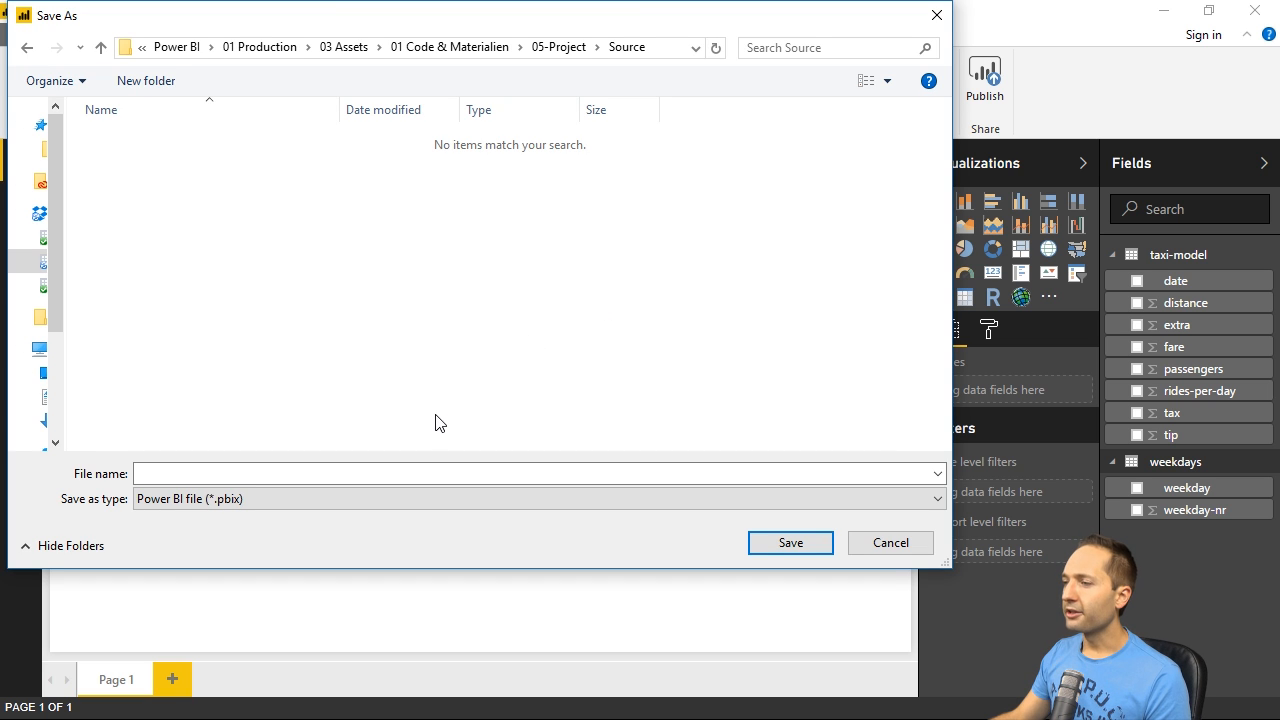
{"action": "left_click", "coordinate": [426, 474]}
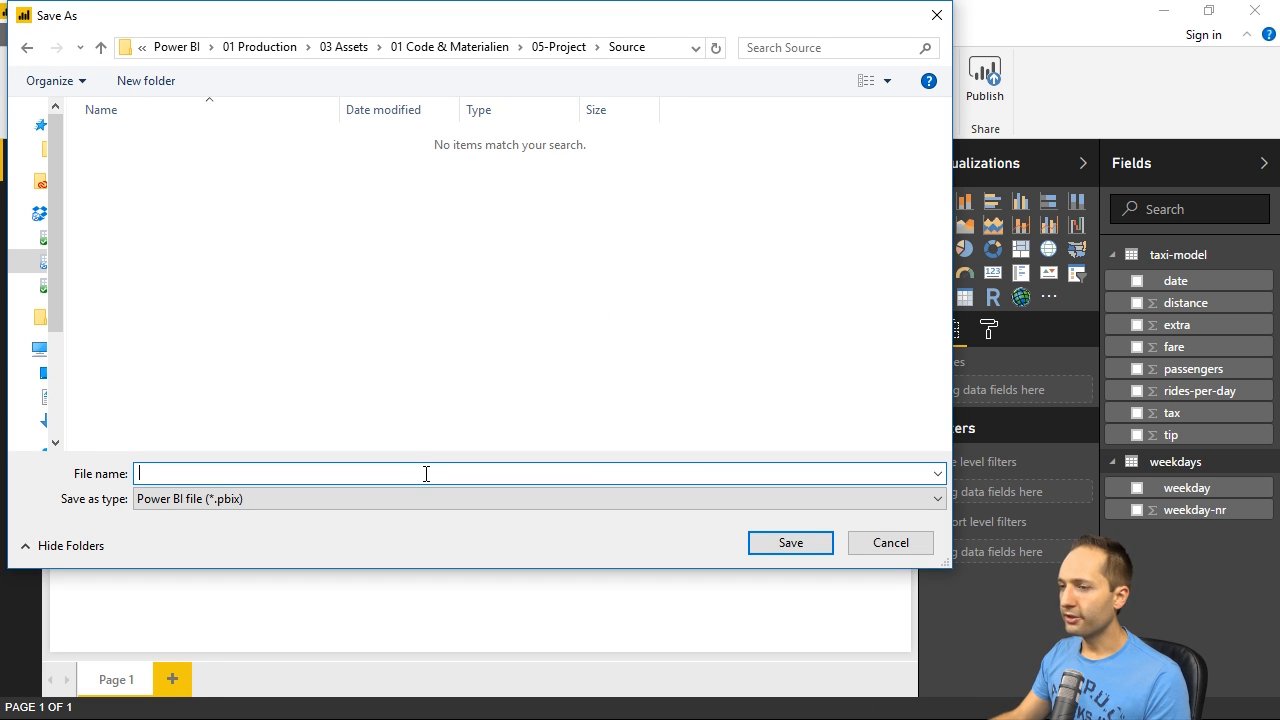
{"action": "type", "text": "proj"}
{"action": "type", "text": "ect-tax"}
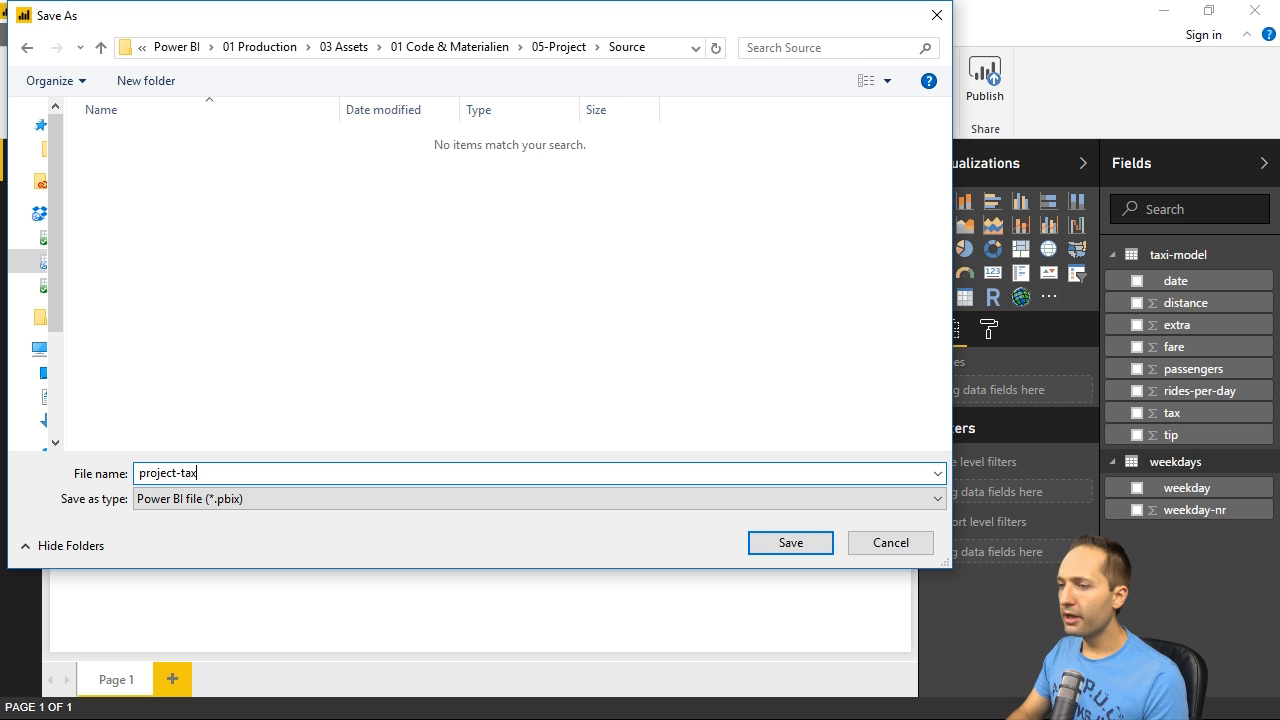
{"action": "key", "text": "BackSpace"}
{"action": "type", "text": "xi"}
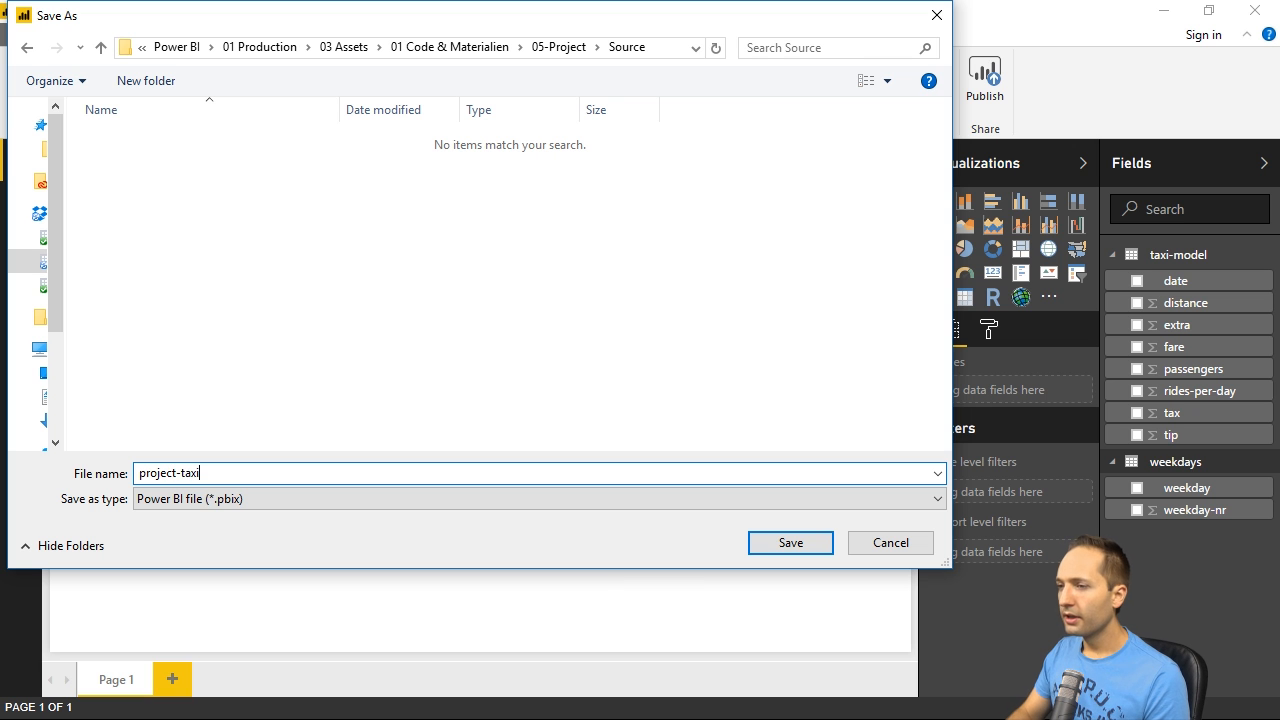
{"action": "key", "text": "Return"}
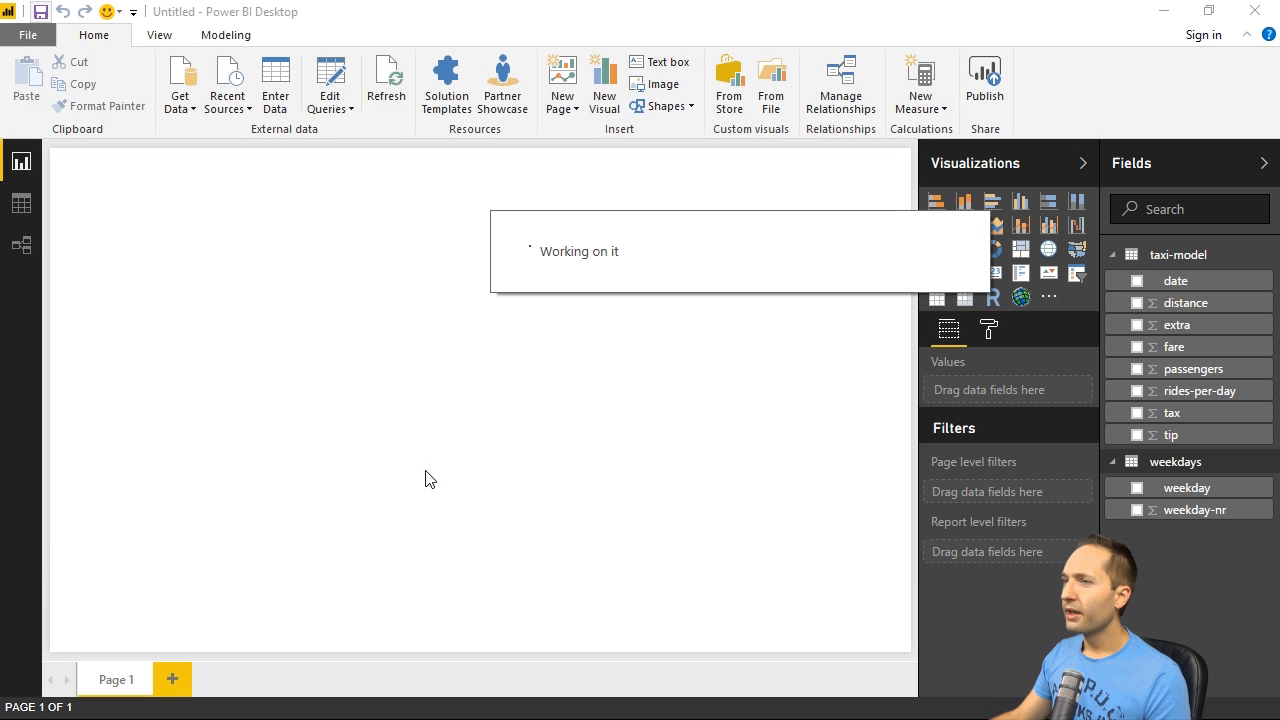